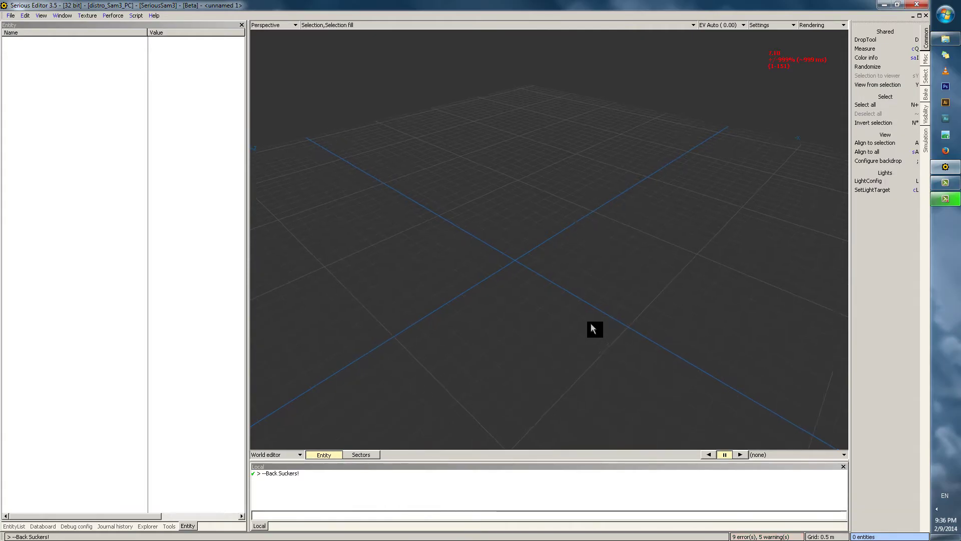
{"action": "middle_click_drag", "start_coordinate": [590, 323], "coordinate": [641, 316]}
{"action": "right_click_drag", "start_coordinate": [642, 321], "coordinate": [640, 295]}
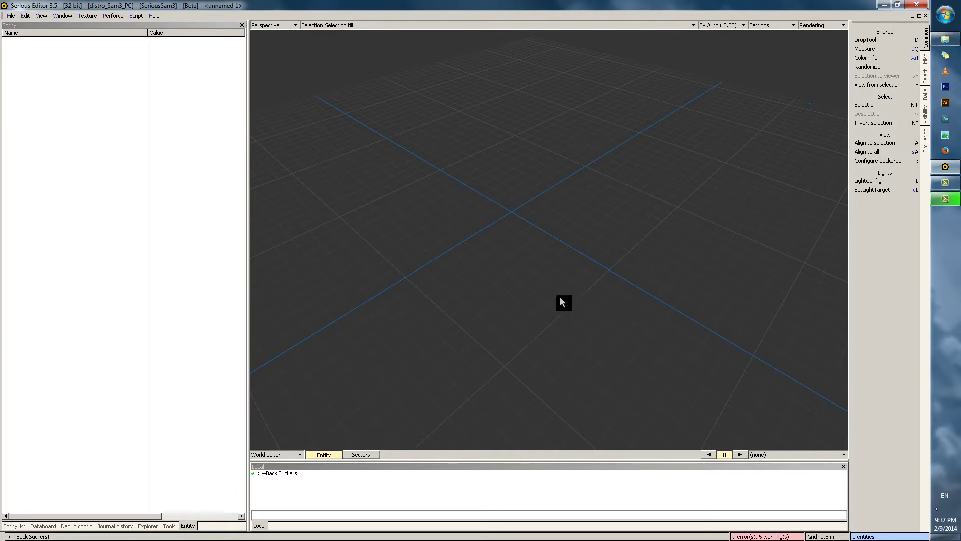
{"action": "right_click_drag", "start_coordinate": [560, 297], "coordinate": [582, 276]}
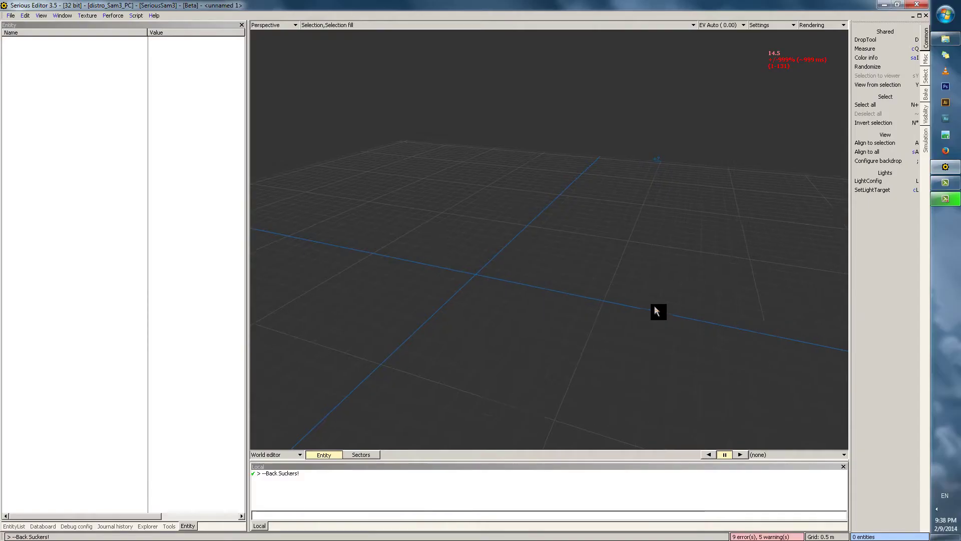
{"action": "right_click_drag", "start_coordinate": [654, 311], "coordinate": [679, 319]}
{"action": "right_click_drag", "start_coordinate": [535, 317], "coordinate": [614, 312]}
{"action": "right_click_drag", "start_coordinate": [557, 319], "coordinate": [558, 374]}
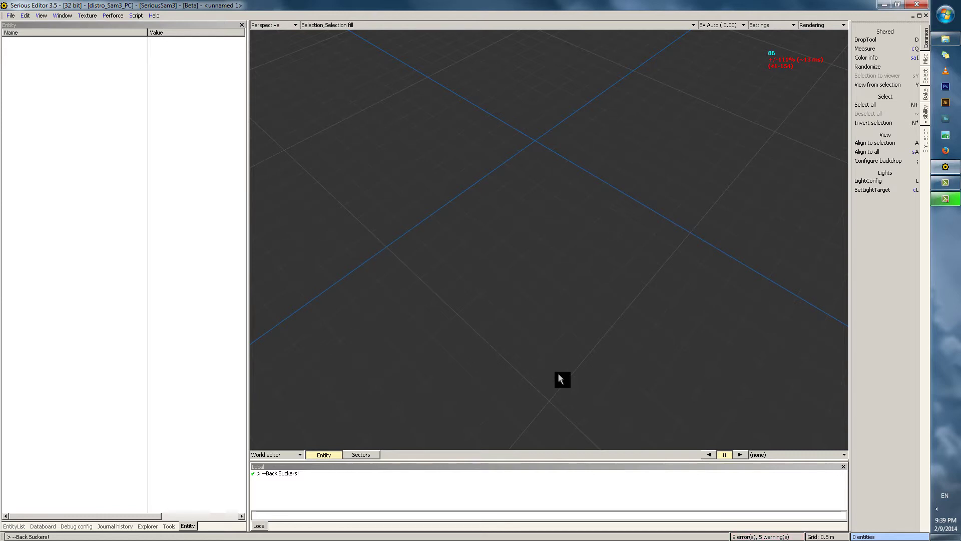
{"action": "middle_click_drag", "start_coordinate": [558, 374], "coordinate": [457, 377]}
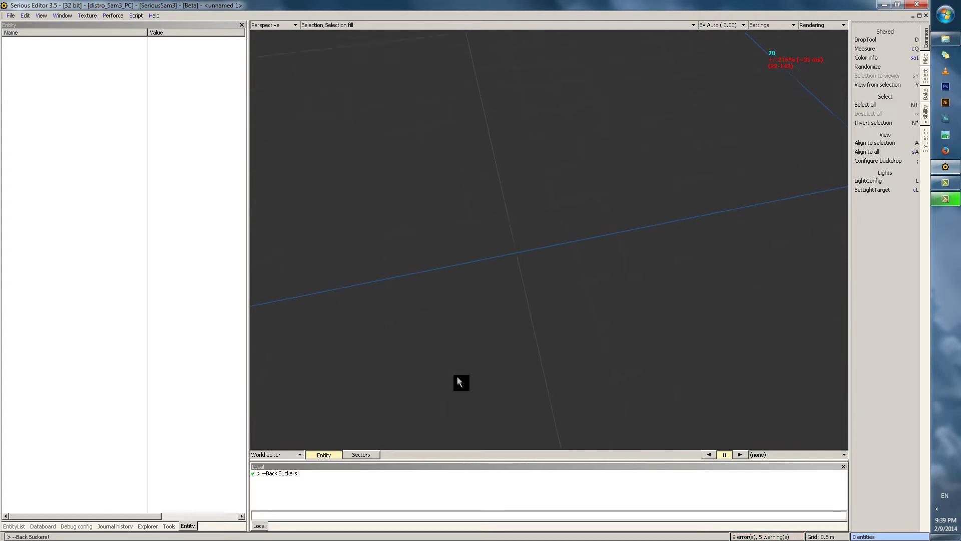
{"action": "right_click_drag", "start_coordinate": [457, 376], "coordinate": [572, 313]}
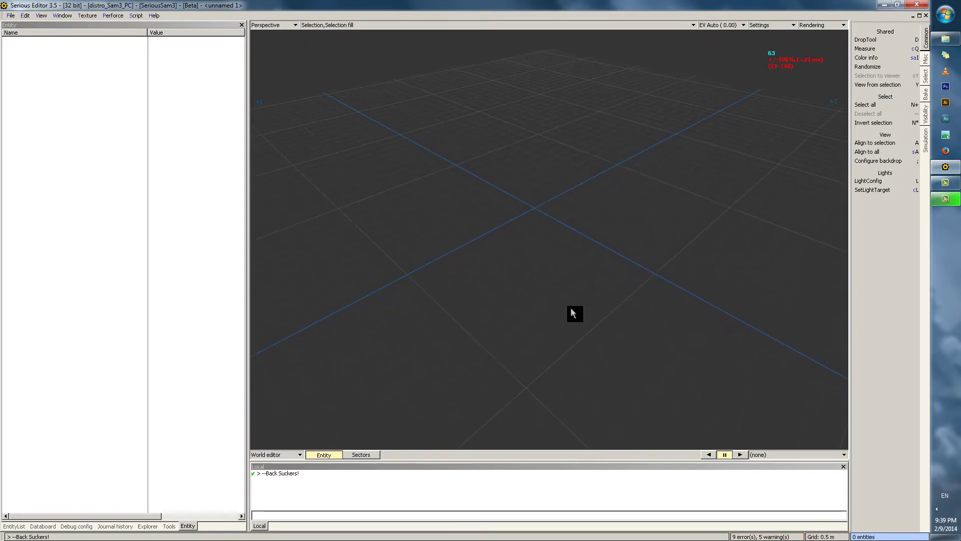
{"action": "left_click", "coordinate": [10, 15]}
{"action": "mouse_move", "coordinate": [30, 35]}
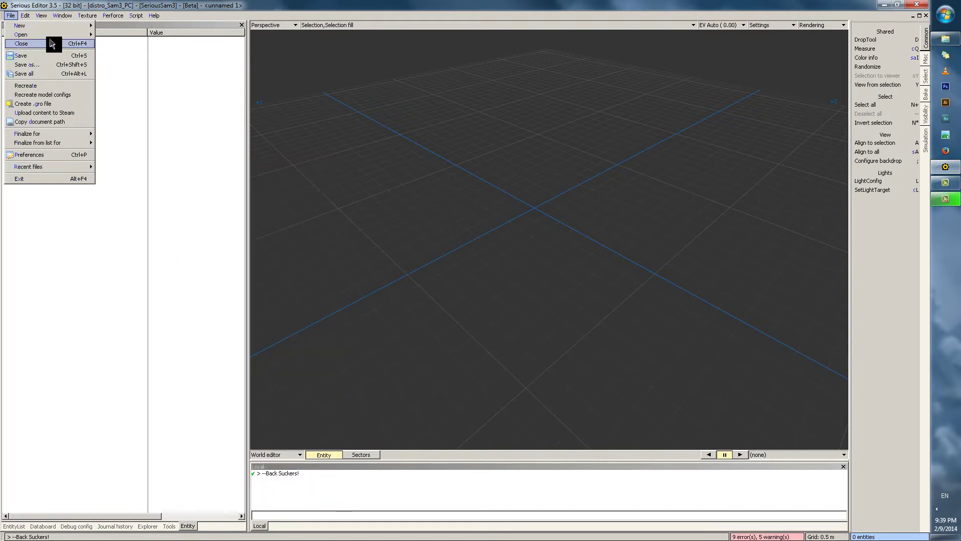
{"action": "mouse_move", "coordinate": [71, 170]}
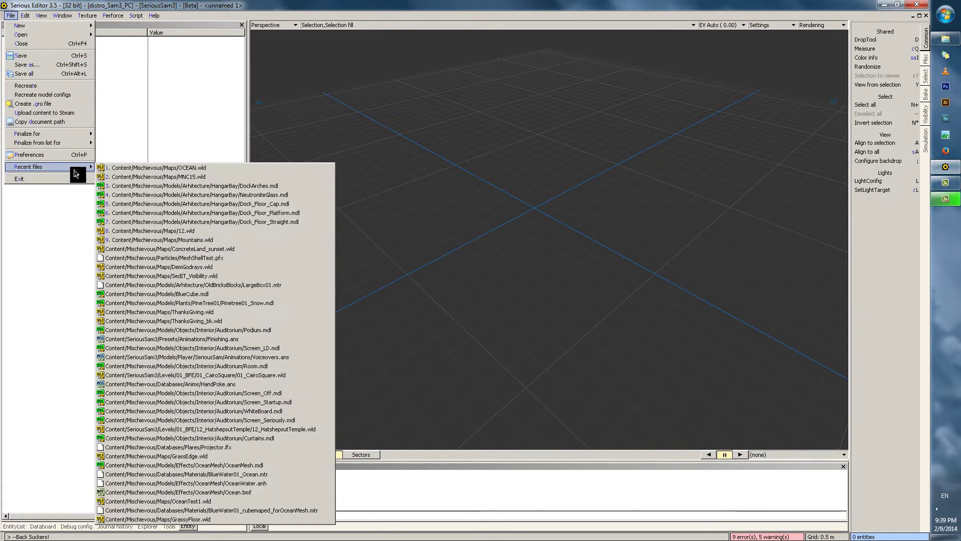
{"action": "left_click", "coordinate": [547, 245]}
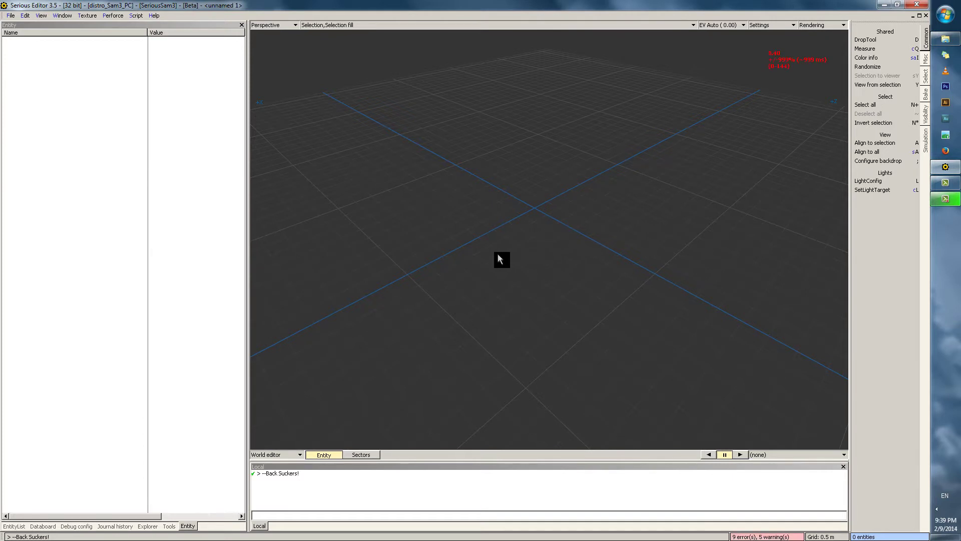
{"action": "middle_click_drag", "start_coordinate": [498, 254], "coordinate": [554, 259]}
{"action": "right_click_drag", "start_coordinate": [613, 274], "coordinate": [647, 277]}
{"action": "right_click_drag", "start_coordinate": [468, 326], "coordinate": [508, 299]}
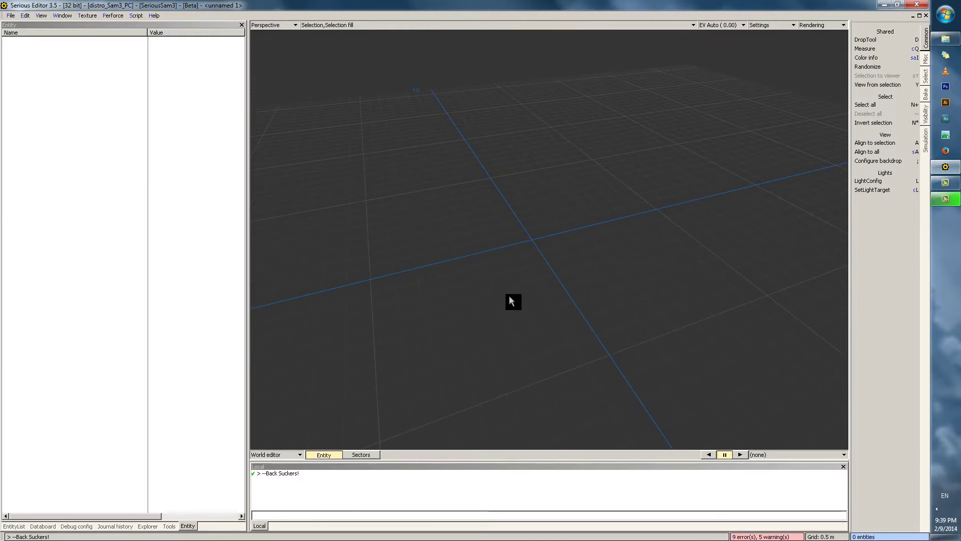
{"action": "right_click_drag", "start_coordinate": [577, 258], "coordinate": [617, 249]}
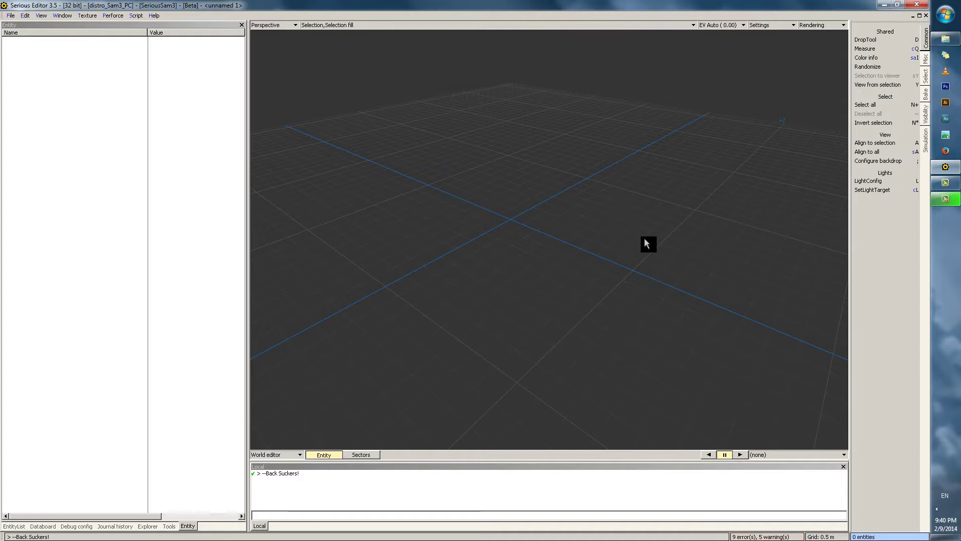
{"action": "middle_click_drag", "start_coordinate": [644, 238], "coordinate": [635, 251]}
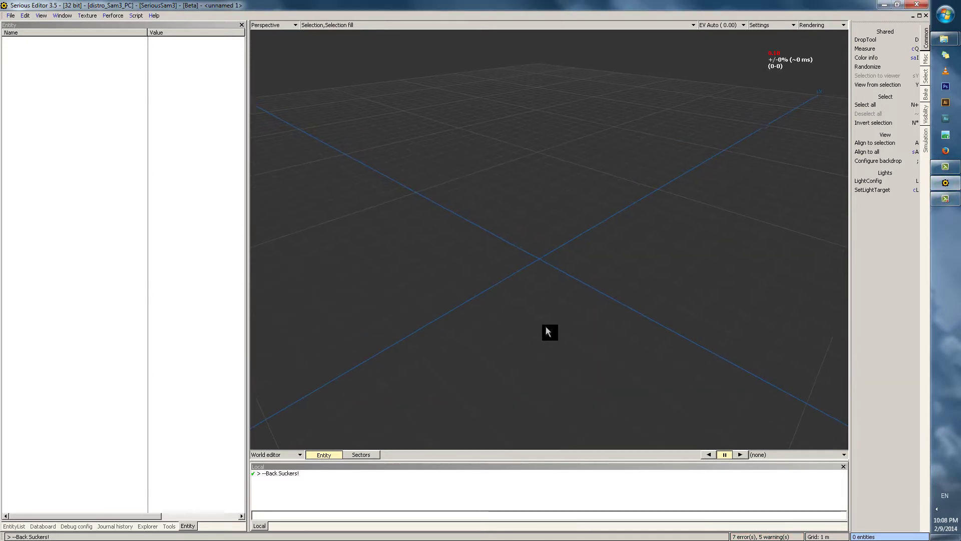
- Insert an empty simple model entity near the centre of the grid
{"action": "middle_click_drag", "start_coordinate": [545, 326], "coordinate": [545, 327]}
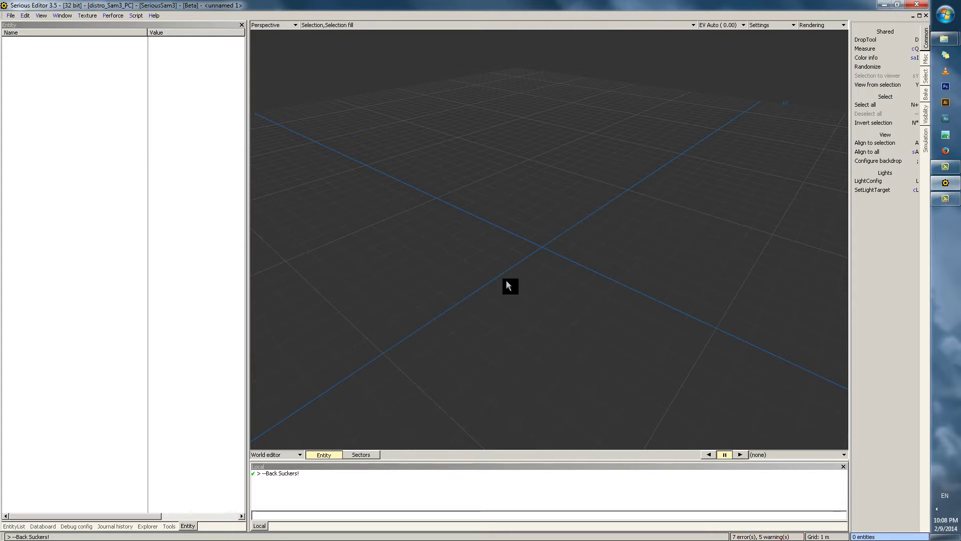
{"action": "key", "text": "Insert"}
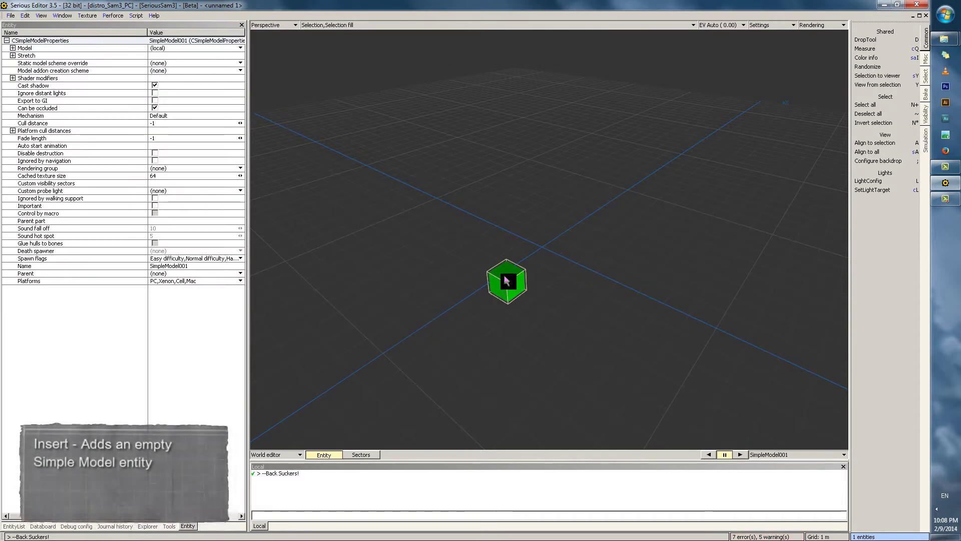
{"action": "mouse_move", "coordinate": [509, 278]}
{"action": "middle_mouse_down"}
{"action": "mouse_move", "coordinate": [608, 305]}
{"action": "mouse_move", "coordinate": [500, 288]}
{"action": "middle_mouse_up"}
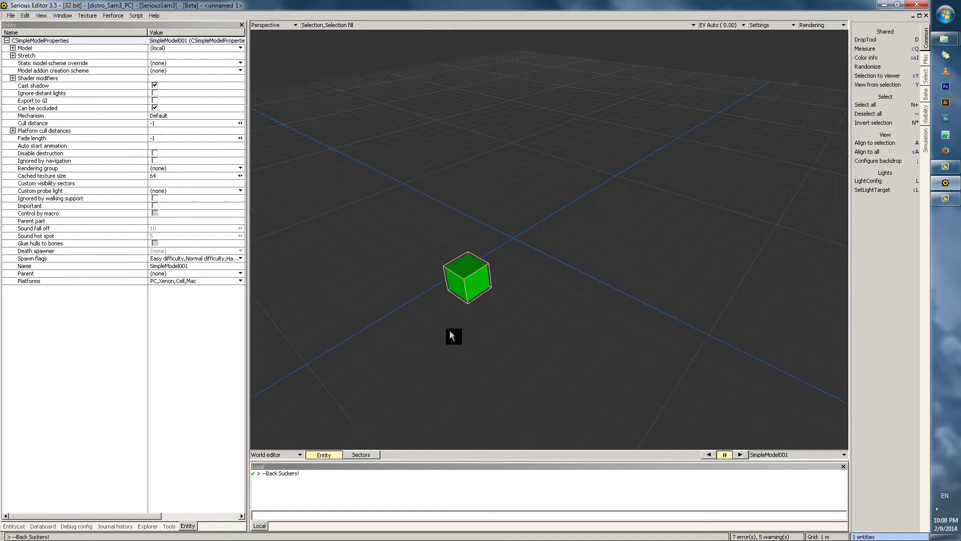
- Place the new simple model at the world origin by setting its X, Y and Z position to 0
{"action": "left_click", "coordinate": [170, 525]}
{"action": "left_click", "coordinate": [458, 270]}
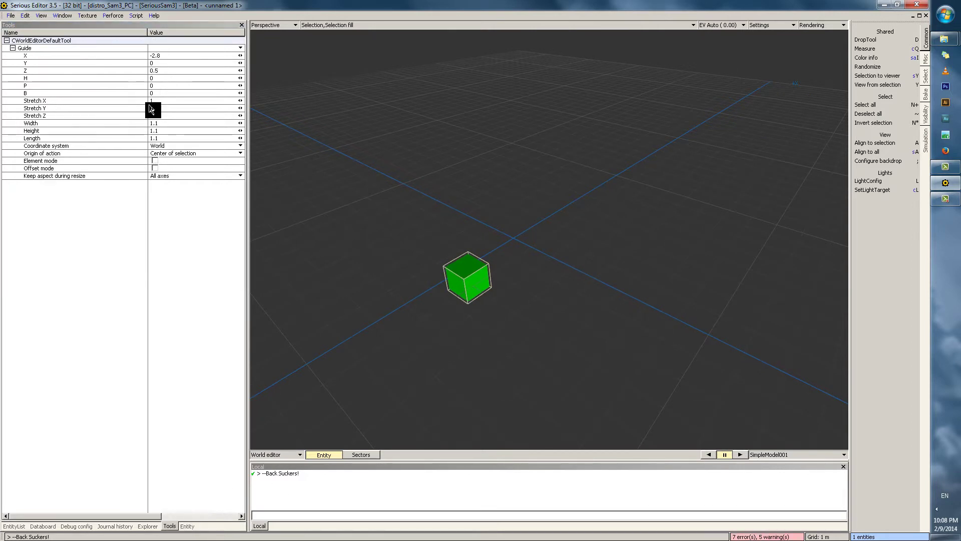
{"action": "type", "text": "0"}
{"action": "left_click_drag", "start_coordinate": [168, 71], "coordinate": [125, 64]}
{"action": "type", "text": "0"}
{"action": "key", "text": "Return"}
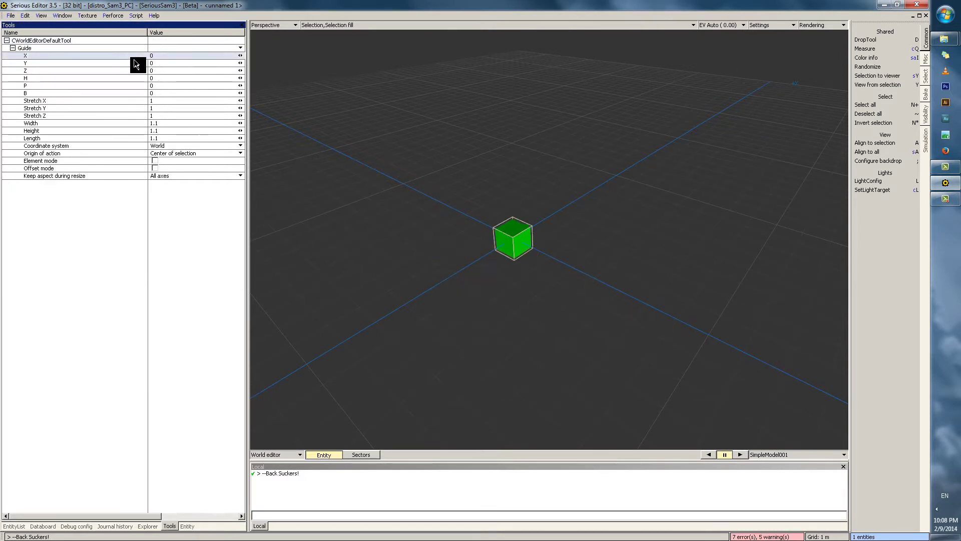
- Assign the SeriousSam_Classic.mdl model from Content/SeriousSam3/Models/Player/SeriousSam to the cube entity
{"action": "left_click", "coordinate": [495, 237]}
{"action": "left_click", "coordinate": [495, 237]}
{"action": "left_click", "coordinate": [496, 238]}
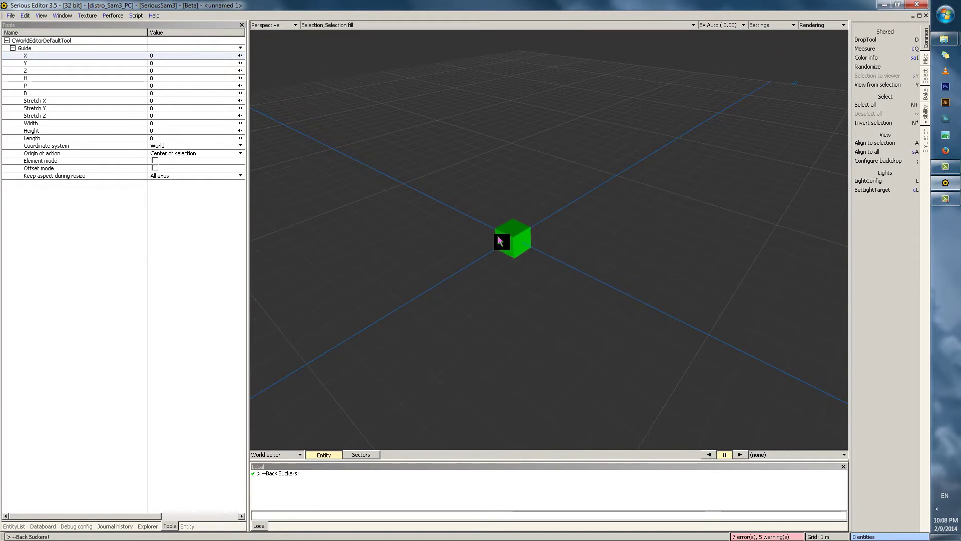
{"action": "middle_click_drag", "start_coordinate": [496, 237], "coordinate": [485, 232]}
{"action": "left_click", "coordinate": [541, 248]}
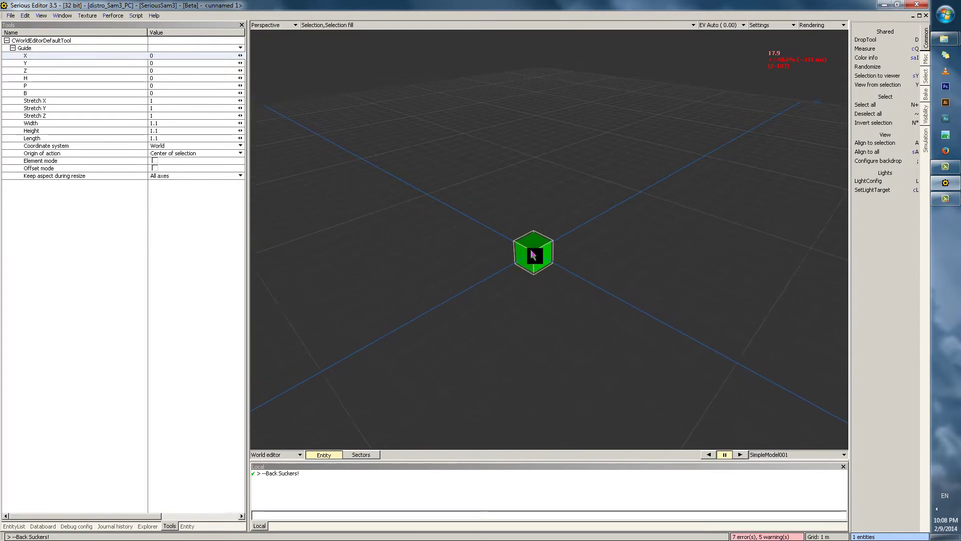
{"action": "left_click", "coordinate": [187, 526]}
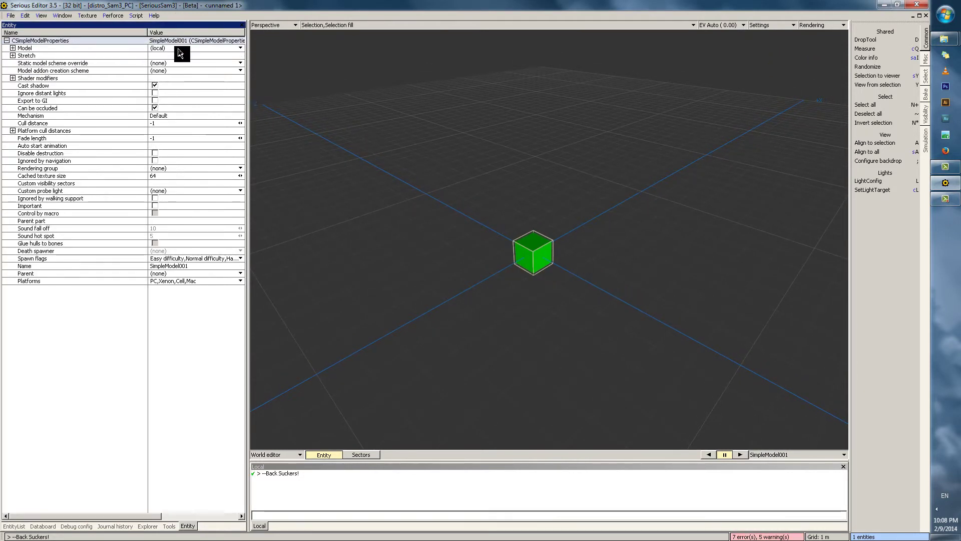
{"action": "left_click", "coordinate": [178, 48]}
{"action": "left_click", "coordinate": [179, 68]}
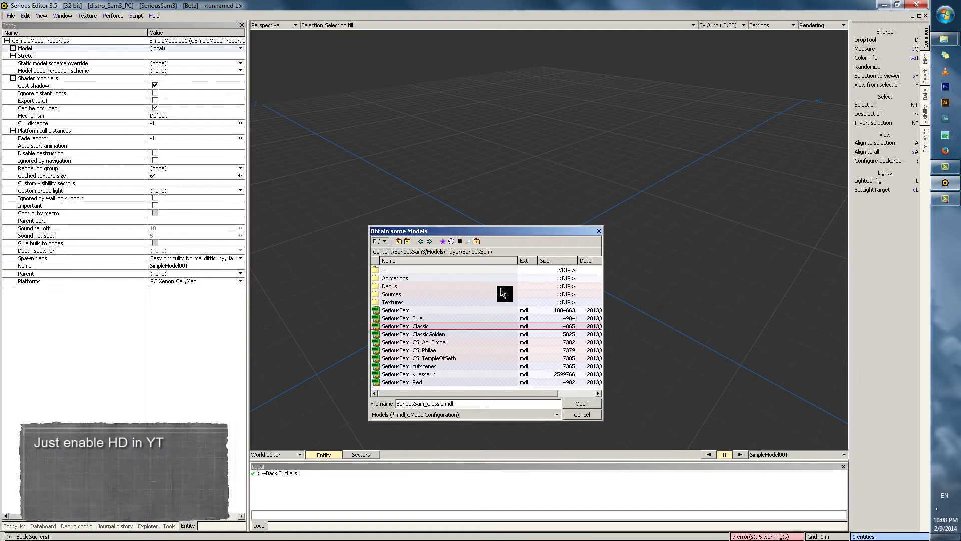
{"action": "double_click", "coordinate": [455, 326]}
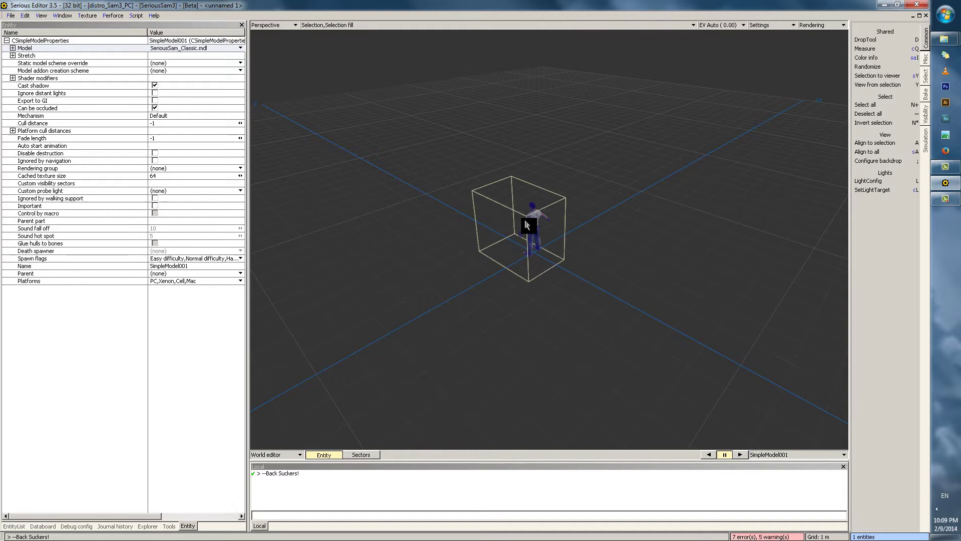
- Hide the selection outline around the character and examine the model up close
{"action": "scroll", "coordinate": [525, 221], "scroll_direction": "up", "scroll_amount": 5}
{"action": "middle_click_drag", "start_coordinate": [615, 250], "coordinate": [599, 283]}
{"action": "left_click", "coordinate": [600, 284]}
{"action": "left_click", "coordinate": [564, 279]}
{"action": "scroll", "coordinate": [564, 279], "scroll_direction": "down", "scroll_amount": 3}
{"action": "key", "text": "h"}
{"action": "middle_click_drag", "start_coordinate": [548, 253], "coordinate": [575, 382]}
{"action": "scroll", "coordinate": [587, 230], "scroll_direction": "up", "scroll_amount": 3}
{"action": "scroll", "coordinate": [588, 231], "scroll_direction": "up", "scroll_amount": 1}
{"action": "middle_click_drag", "start_coordinate": [583, 246], "coordinate": [594, 240]}
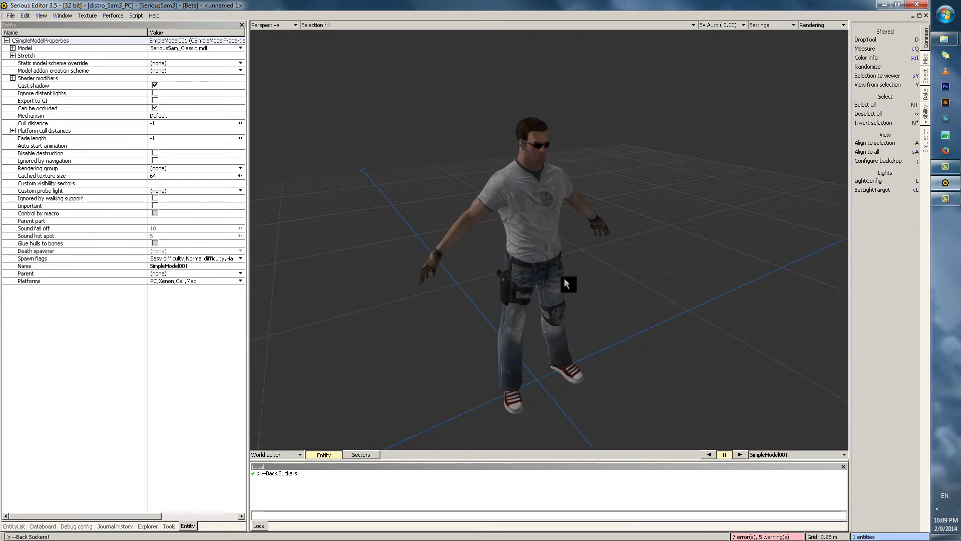
{"action": "middle_click_drag", "start_coordinate": [554, 257], "coordinate": [553, 258]}
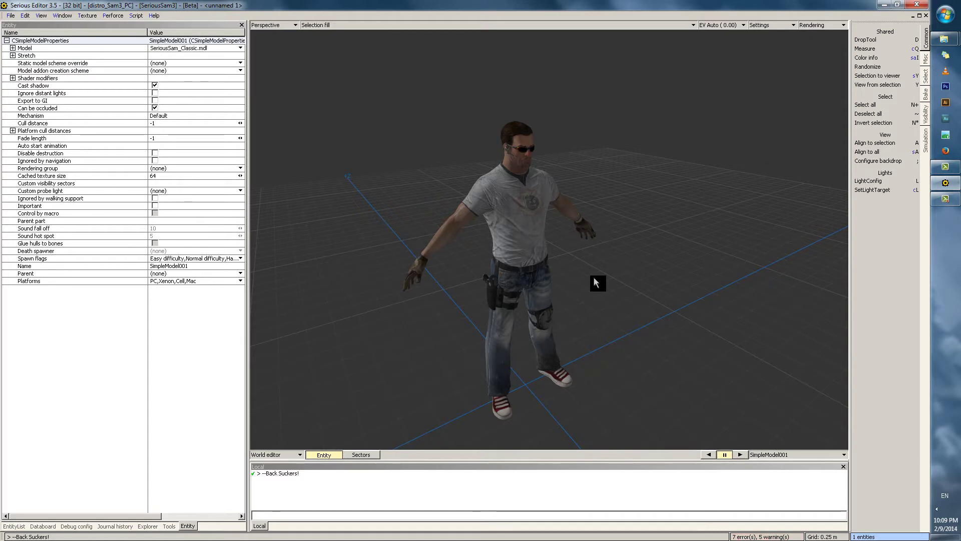
- Open the character in the Animation editor and load the Idle06 animation from the Biped_Action group
{"action": "left_click", "coordinate": [299, 454]}
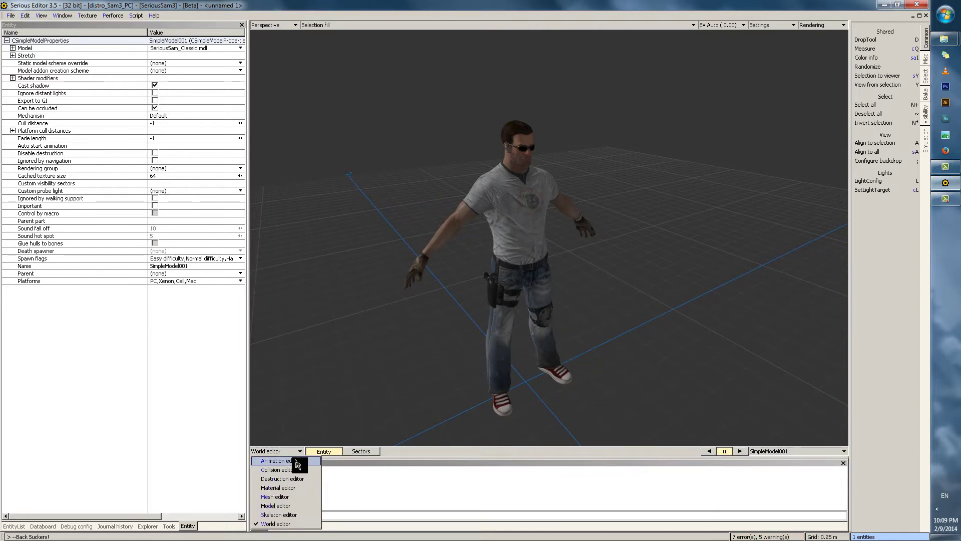
{"action": "left_click", "coordinate": [296, 461]}
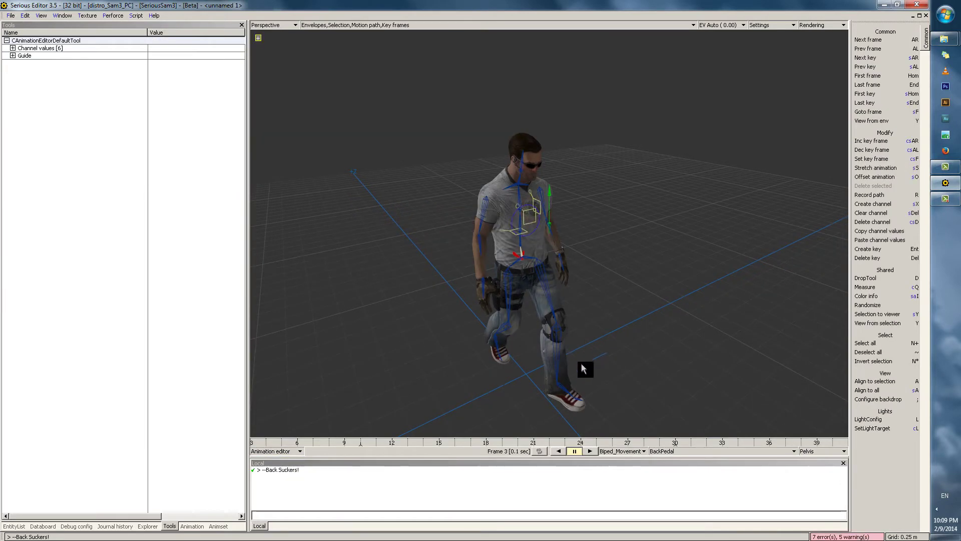
{"action": "left_click", "coordinate": [670, 454]}
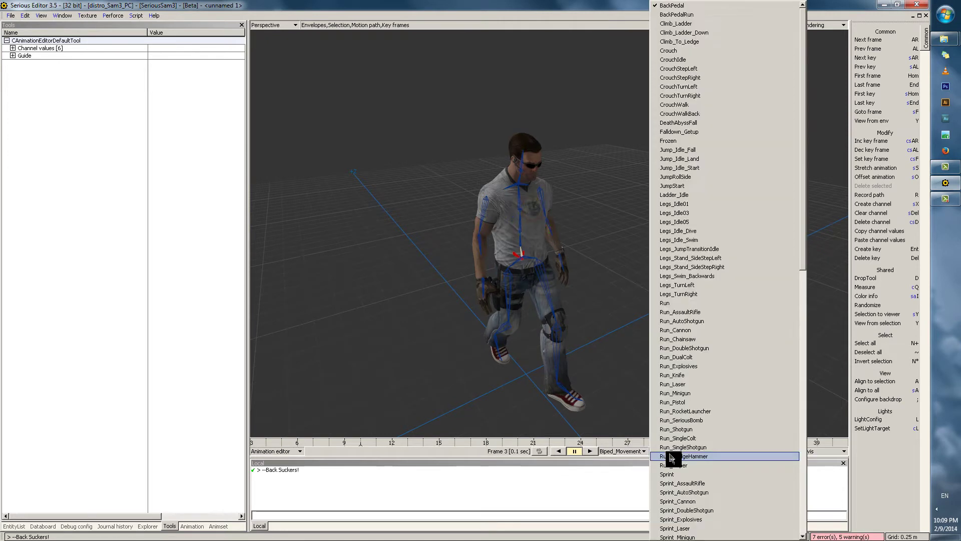
{"action": "left_click", "coordinate": [638, 455]}
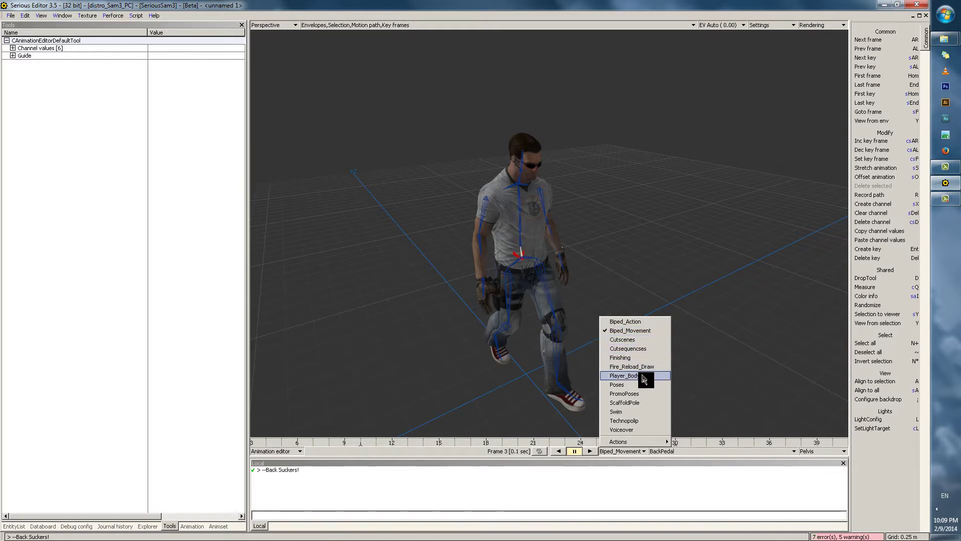
{"action": "left_click", "coordinate": [642, 323]}
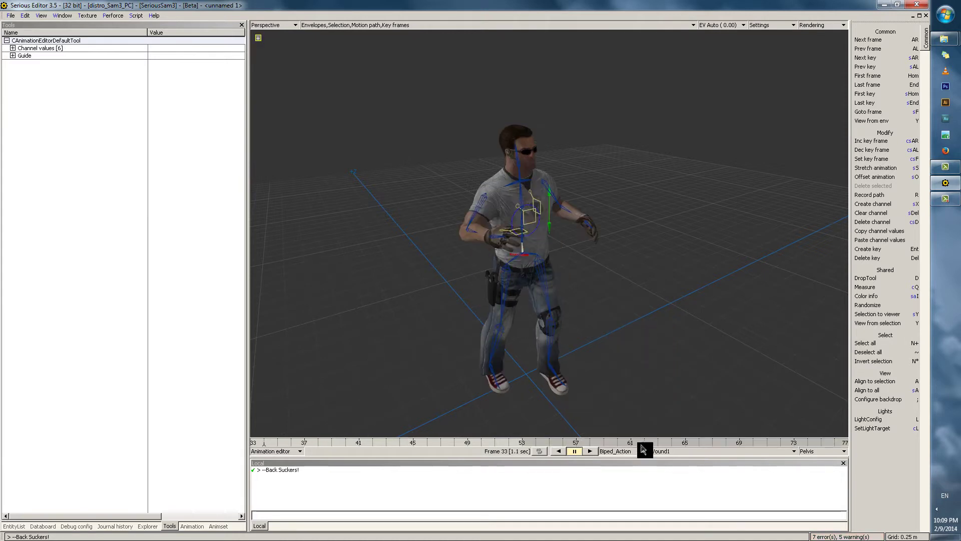
{"action": "left_click", "coordinate": [671, 452]}
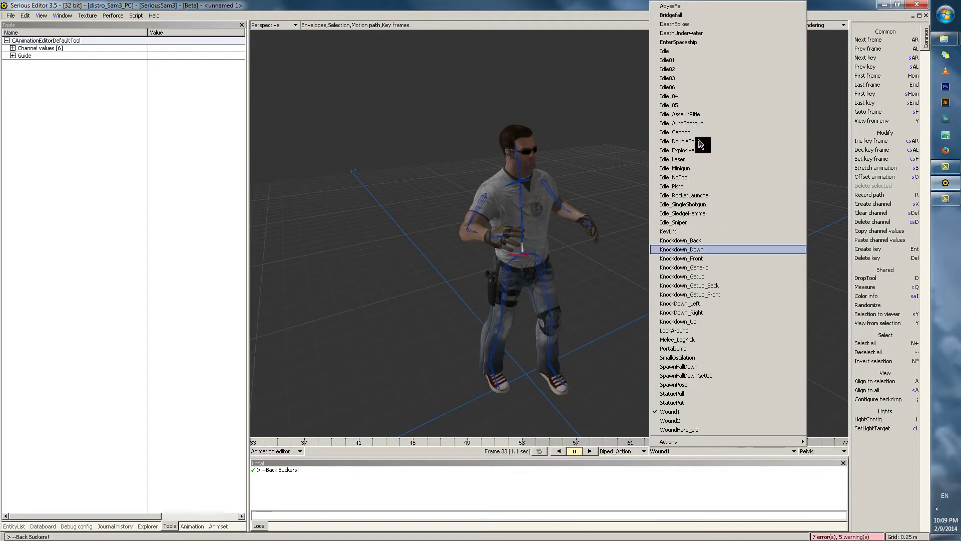
{"action": "left_click", "coordinate": [692, 87]}
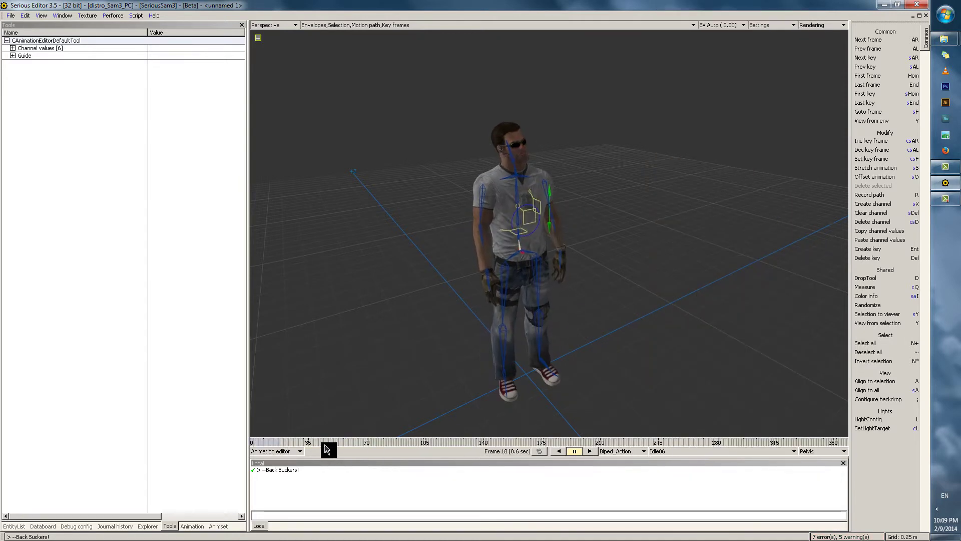
- Scrub back and forth through the Idle06 timeline to examine the character's movement
{"action": "middle_click_drag", "start_coordinate": [556, 206], "coordinate": [565, 239]}
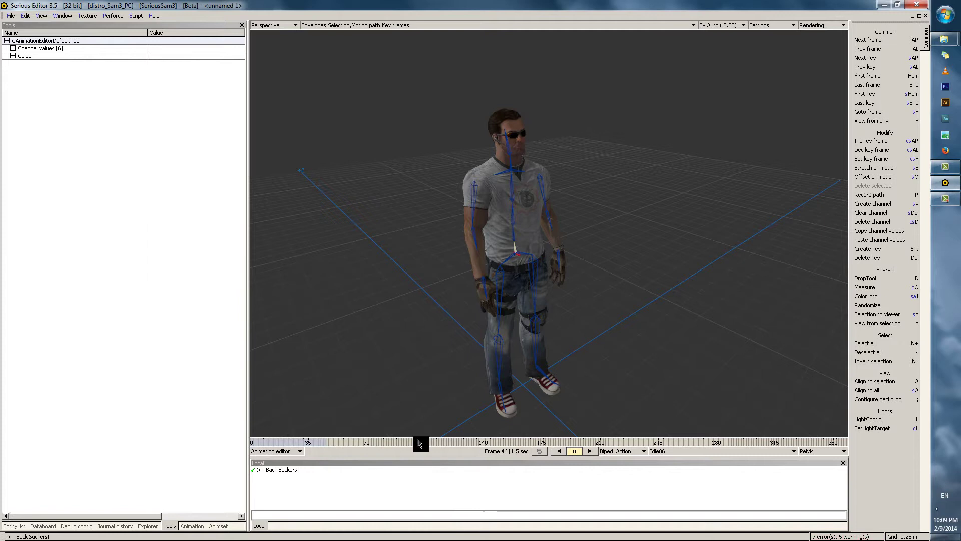
{"action": "left_click", "coordinate": [392, 443]}
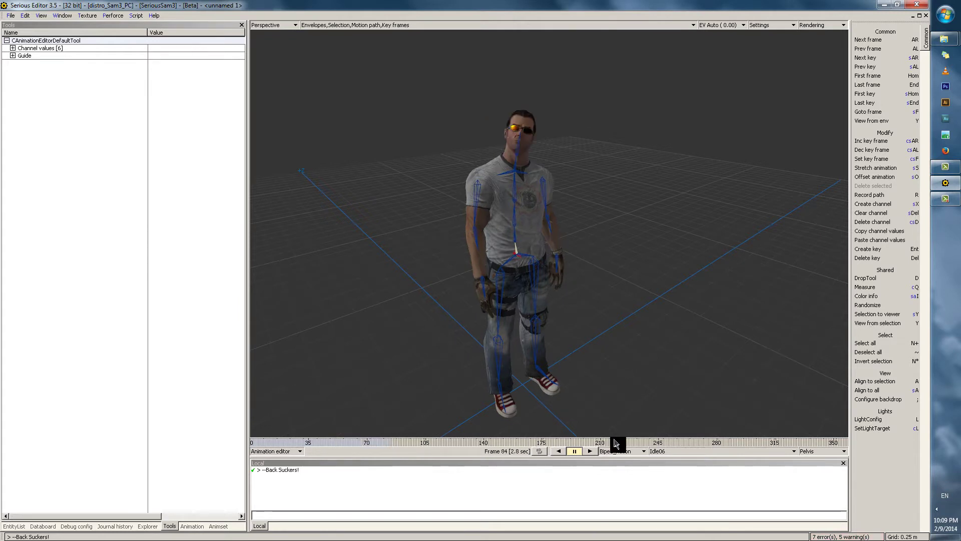
{"action": "left_click", "coordinate": [613, 443]}
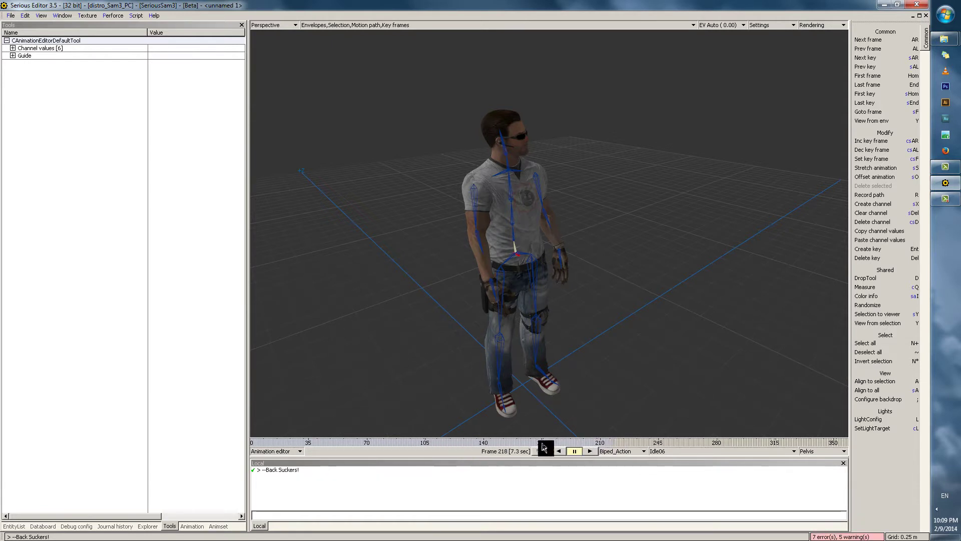
{"action": "left_click_drag", "start_coordinate": [613, 445], "coordinate": [536, 444]}
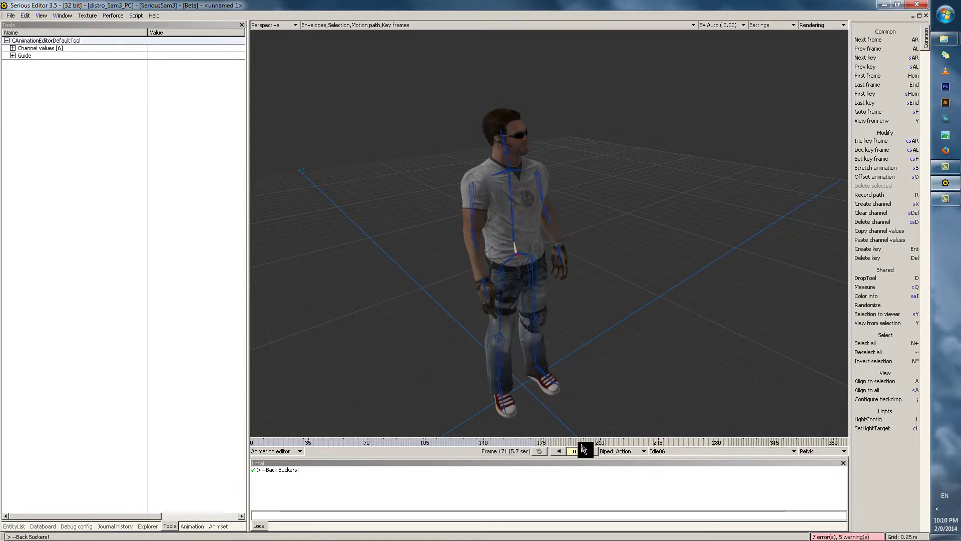
{"action": "left_click", "coordinate": [522, 443]}
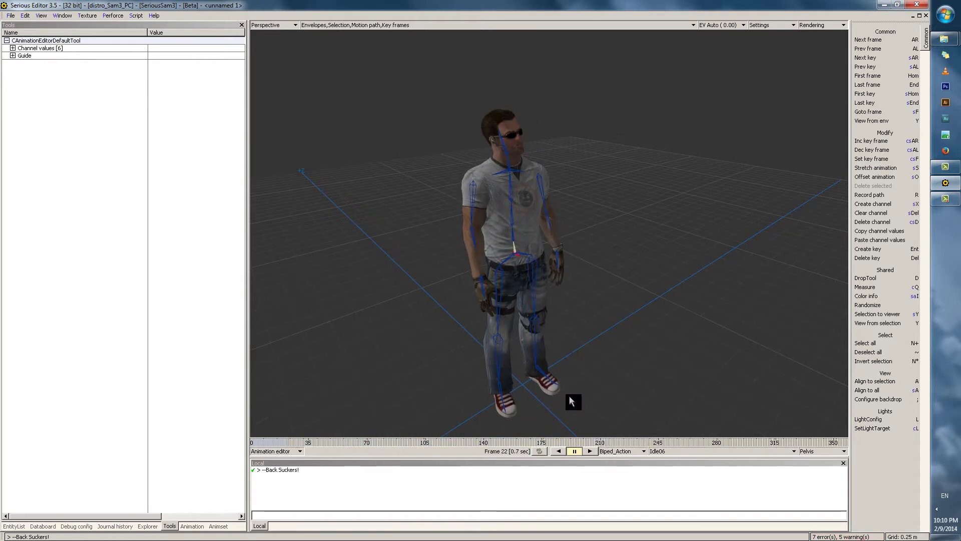
- Play the Idle06 animation on the character and pause it after watching the movement
{"action": "left_click", "coordinate": [590, 452]}
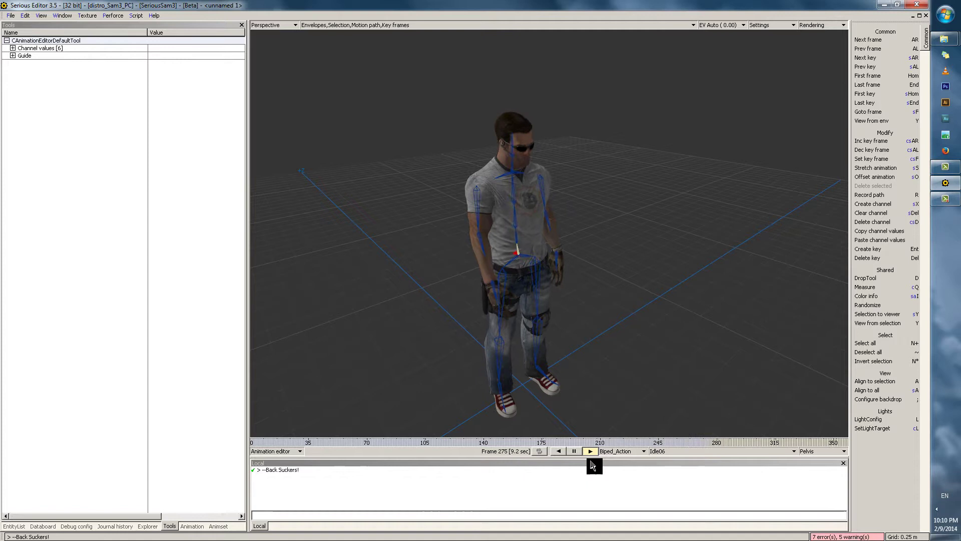
{"action": "left_click", "coordinate": [575, 300]}
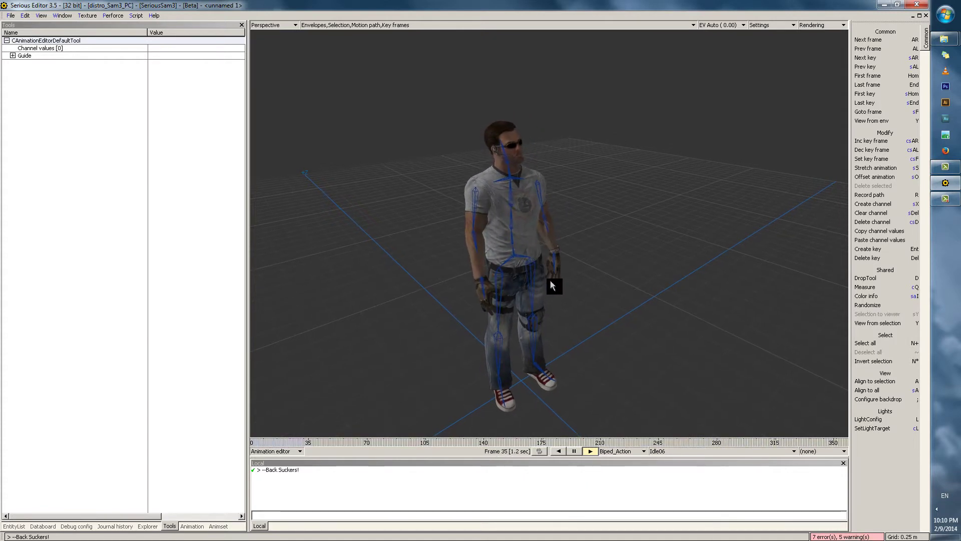
{"action": "left_click", "coordinate": [571, 459]}
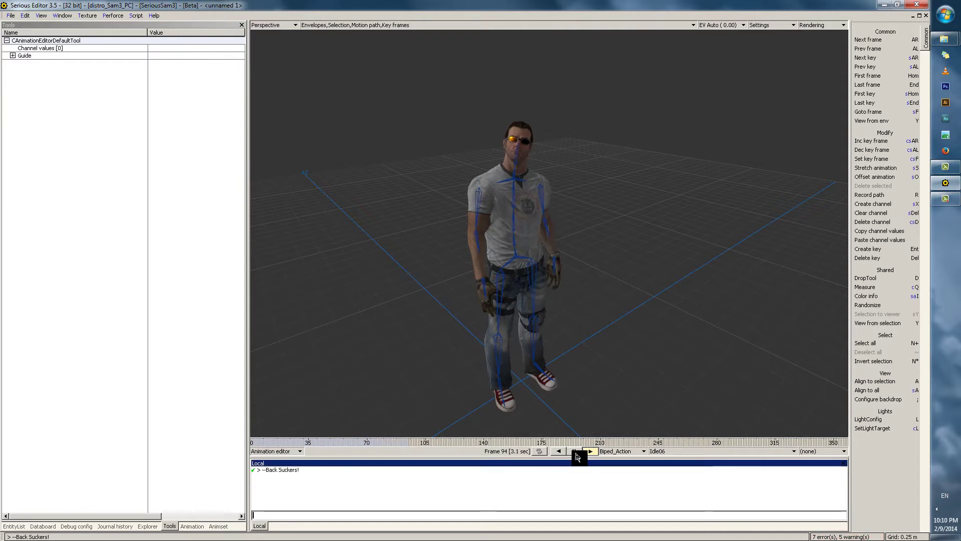
{"action": "left_click", "coordinate": [575, 451]}
{"action": "left_click", "coordinate": [545, 376]}
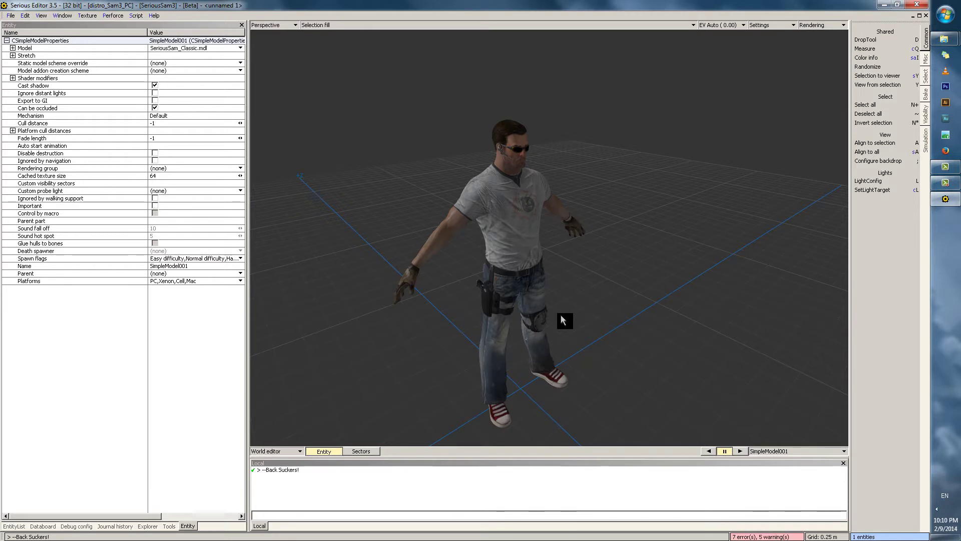
- Show the selection highlight on the character in the World editor
{"action": "left_click", "coordinate": [533, 300]}
{"action": "scroll", "coordinate": [538, 324], "scroll_direction": "down", "scroll_amount": 3}
{"action": "key", "text": "s"}
{"action": "scroll", "coordinate": [539, 215], "scroll_direction": "up", "scroll_amount": 3}
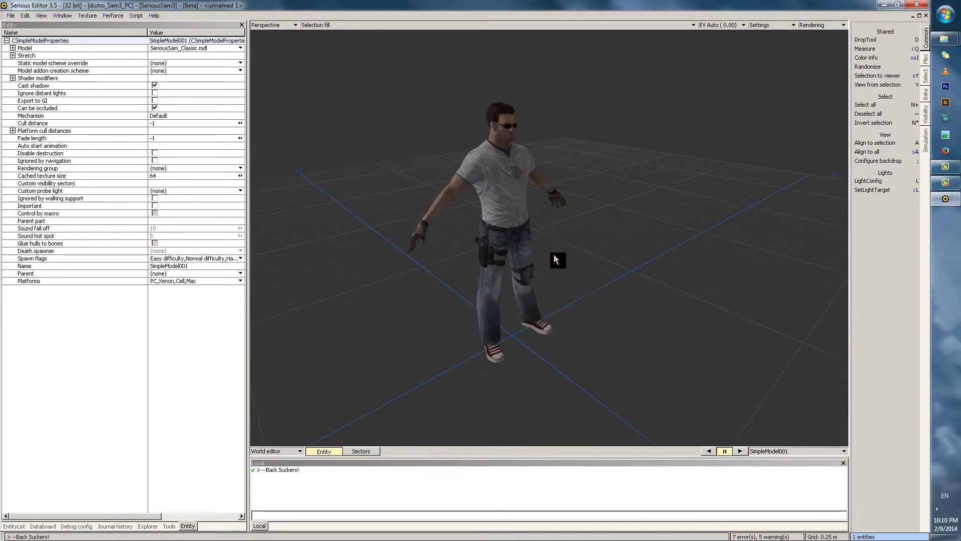
{"action": "scroll", "coordinate": [573, 327], "scroll_direction": "up", "scroll_amount": 1}
{"action": "key", "text": "s"}
{"action": "key", "text": "s"}
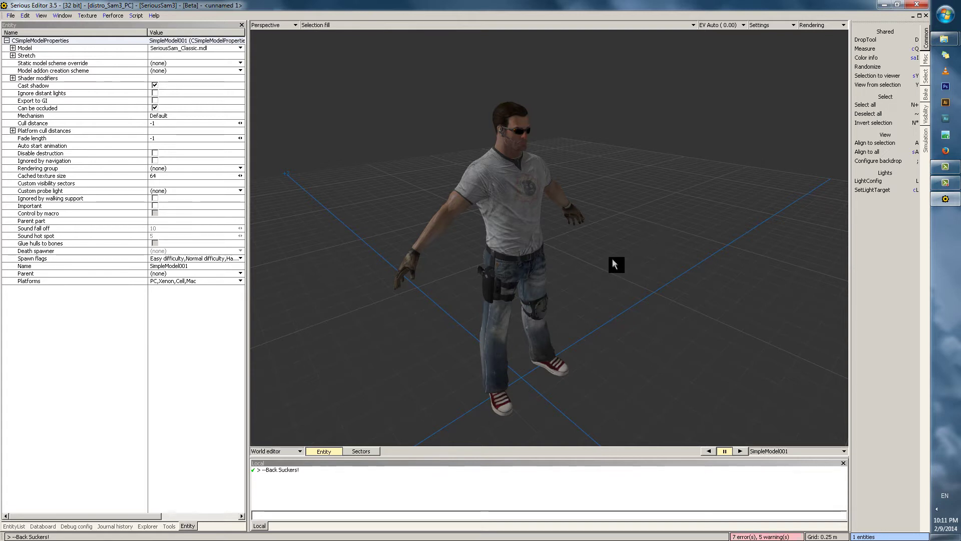
{"action": "left_click", "coordinate": [545, 257]}
{"action": "left_click", "coordinate": [545, 260]}
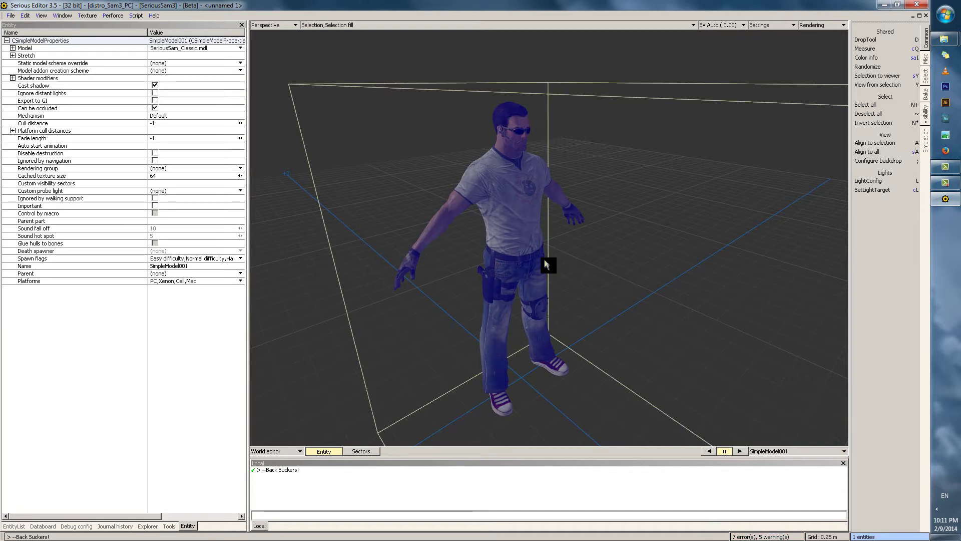
{"action": "key", "text": "BackSpace"}
{"action": "key", "text": "BackSpace"}
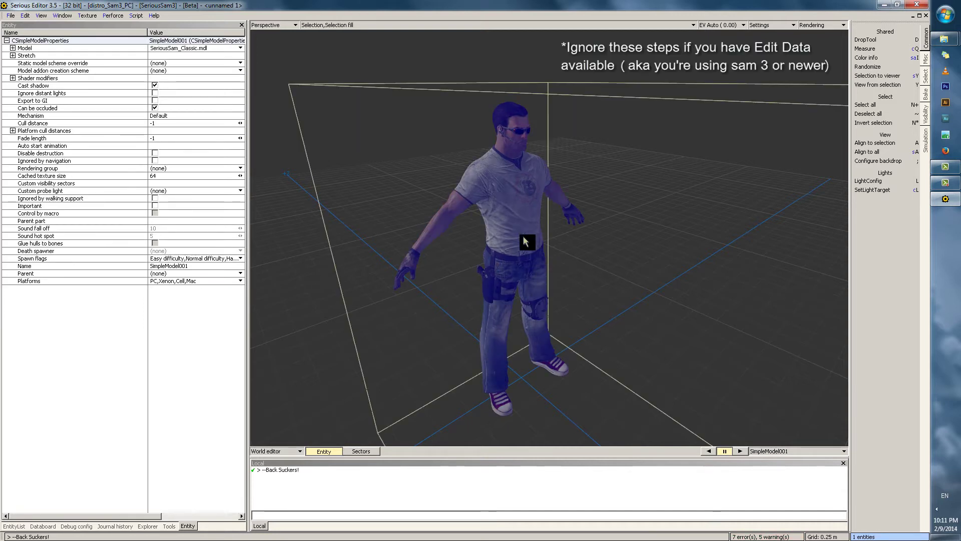
- Unshare the SeriousSam_Classic.mdl model on the character entity and expand the local model's properties
{"action": "left_click", "coordinate": [185, 48]}
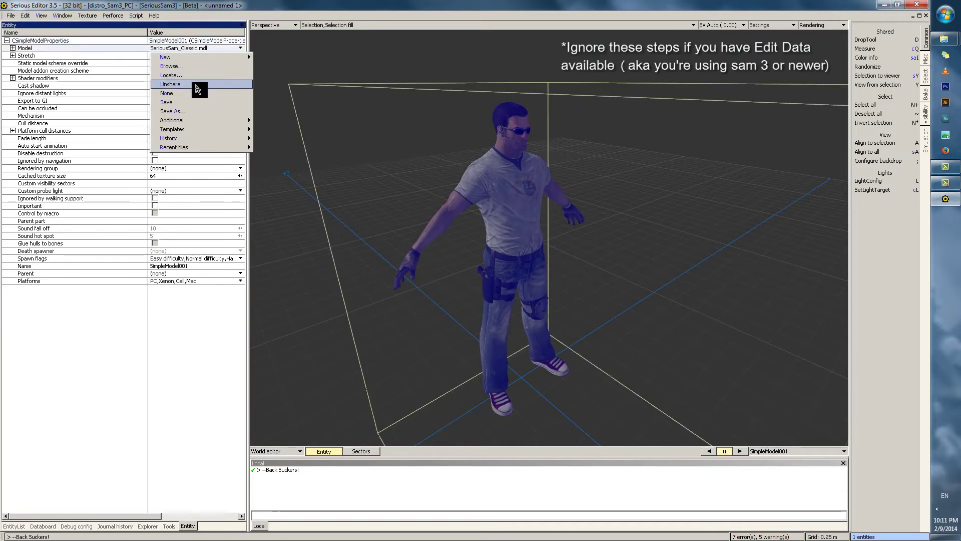
{"action": "left_click", "coordinate": [170, 84]}
{"action": "left_click", "coordinate": [13, 49]}
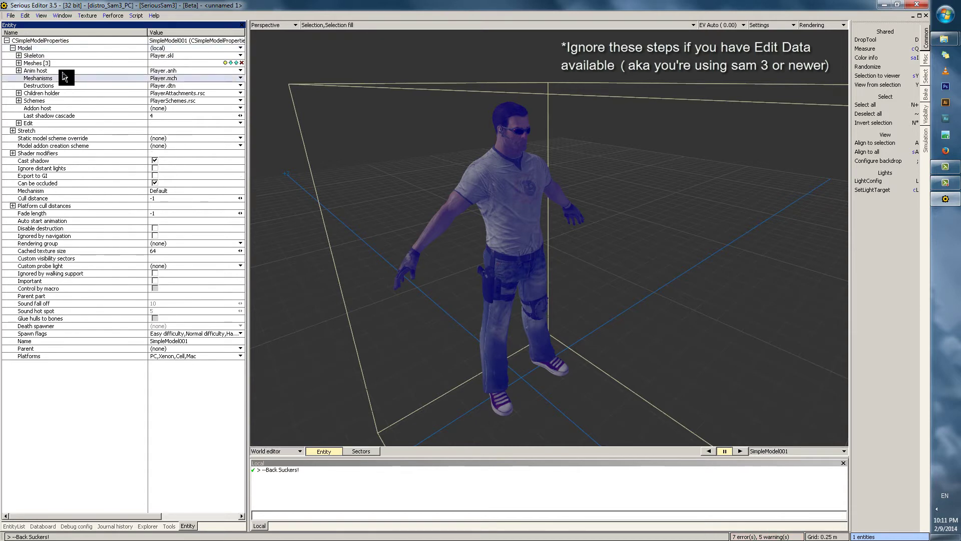
- Expand the Anim host and look through the animations in the Biped_Movement animset
{"action": "left_click", "coordinate": [19, 71]}
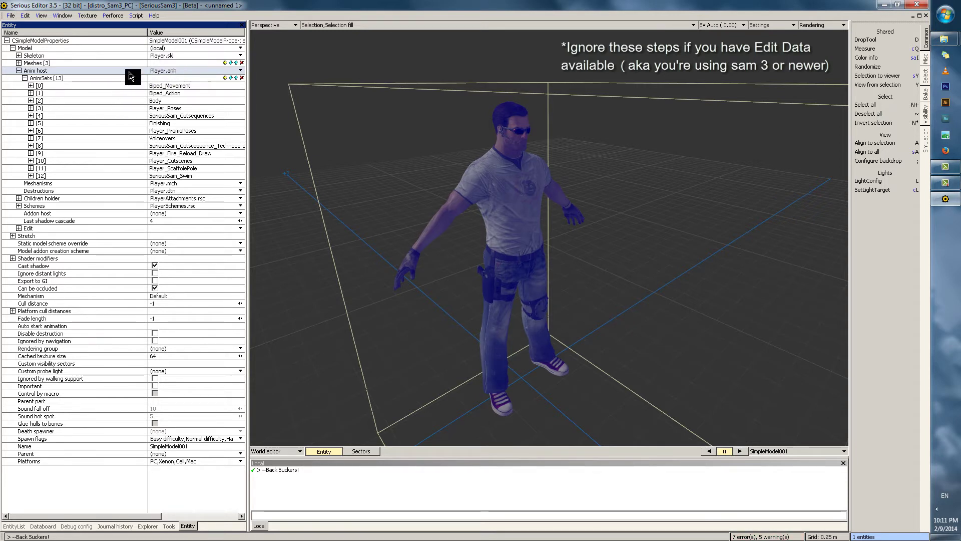
{"action": "left_click", "coordinate": [131, 101]}
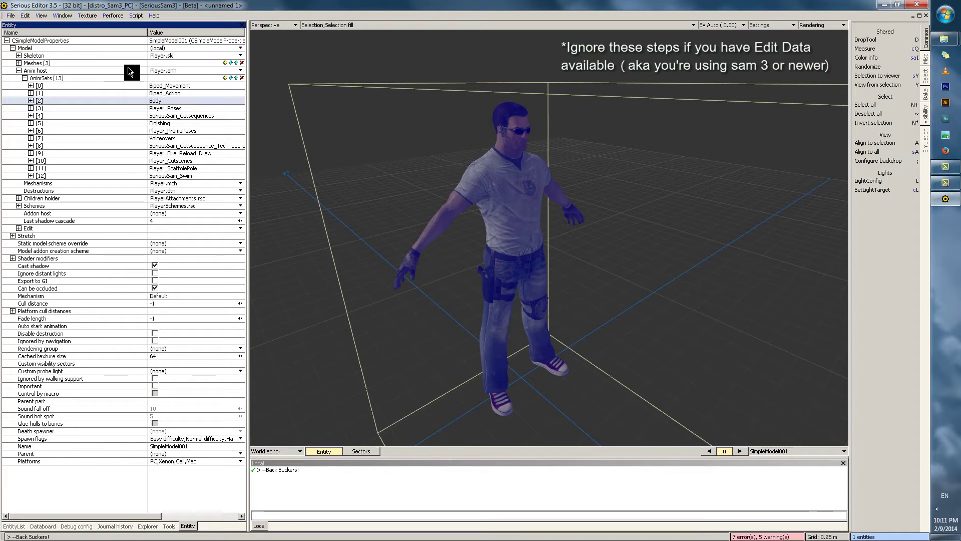
{"action": "left_click", "coordinate": [31, 85]}
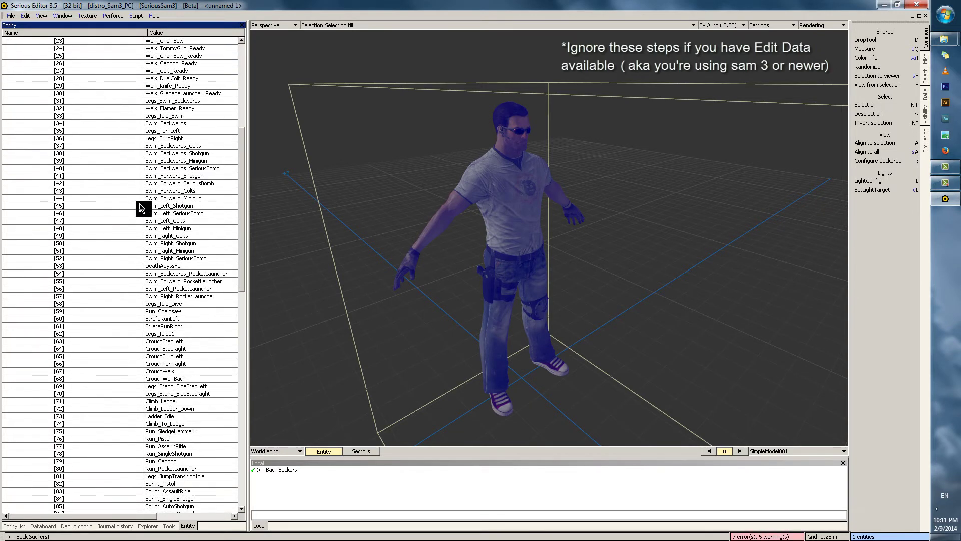
{"action": "scroll", "coordinate": [144, 208], "scroll_direction": "down", "scroll_amount": 14}
{"action": "scroll", "coordinate": [167, 277], "scroll_direction": "up", "scroll_amount": 17}
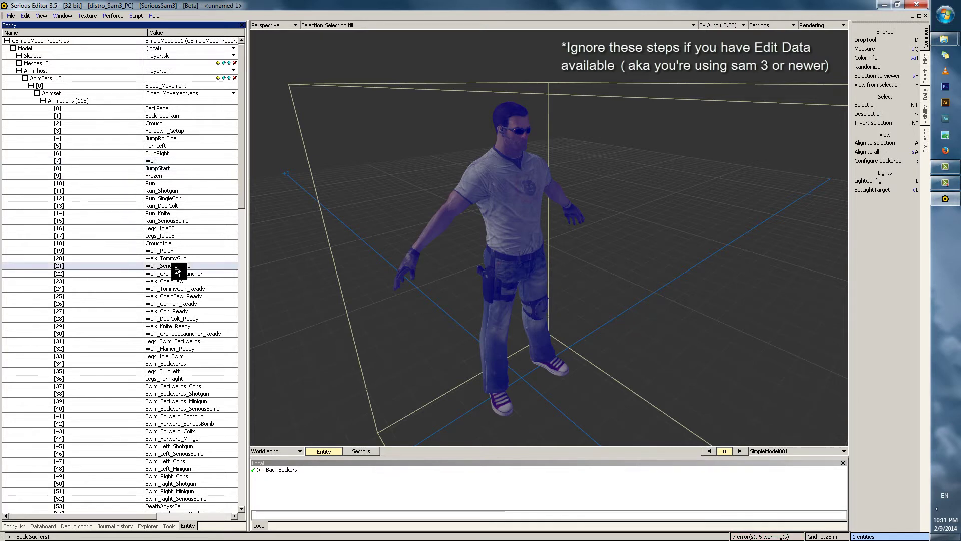
{"action": "left_click", "coordinate": [31, 85]}
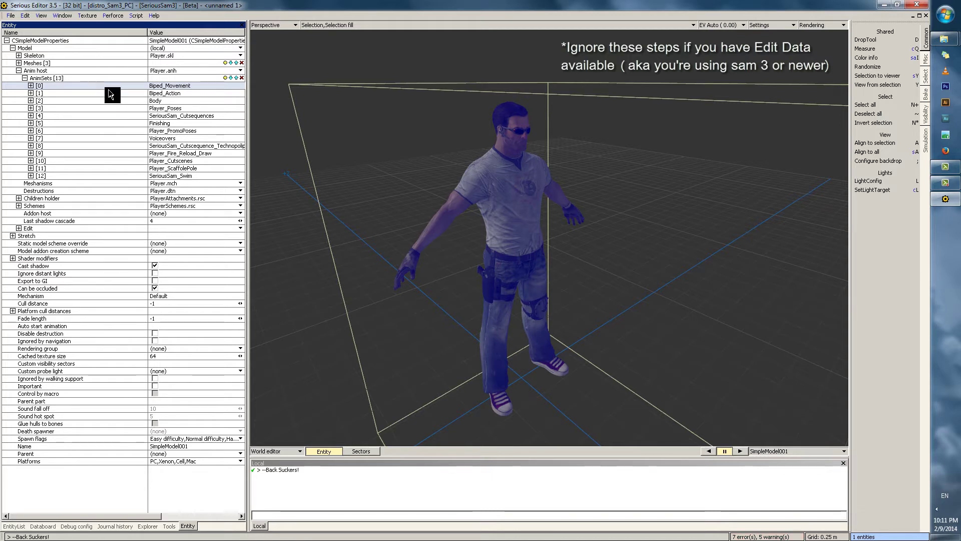
- Unshare the model's Anim host and remove every existing animset from it
{"action": "right_click", "coordinate": [150, 73]}
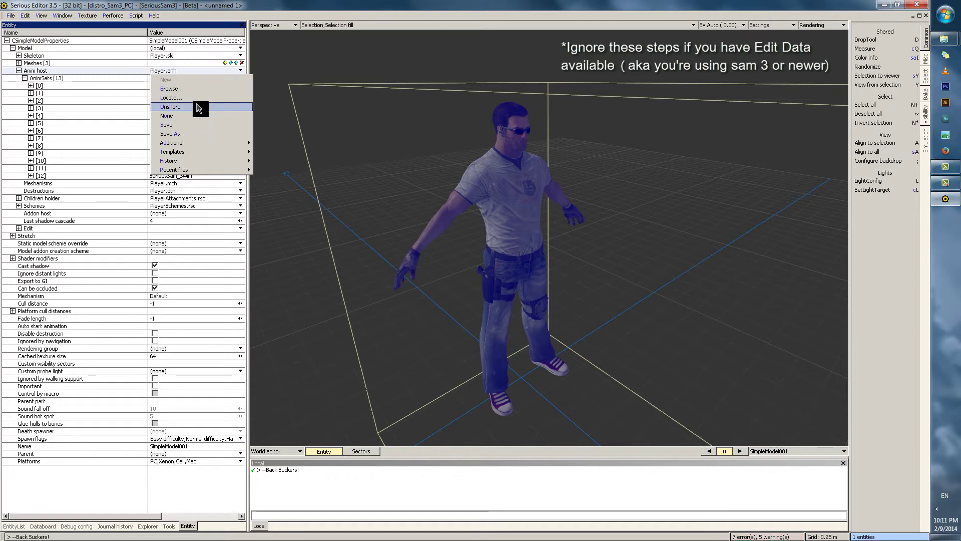
{"action": "left_click", "coordinate": [199, 108]}
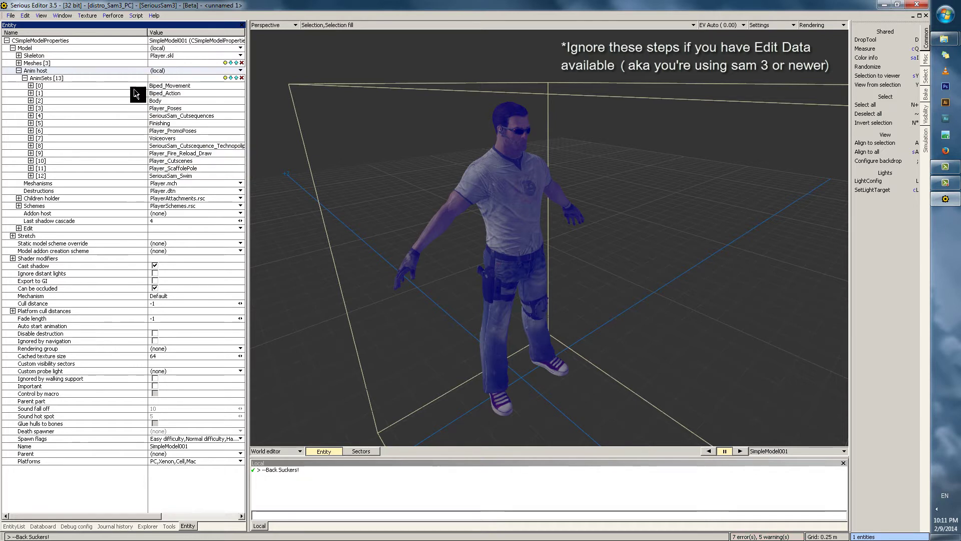
{"action": "left_click", "coordinate": [241, 78]}
{"action": "left_click", "coordinate": [241, 78]}
{"action": "left_click", "coordinate": [241, 78]}
{"action": "left_click", "coordinate": [241, 78]}
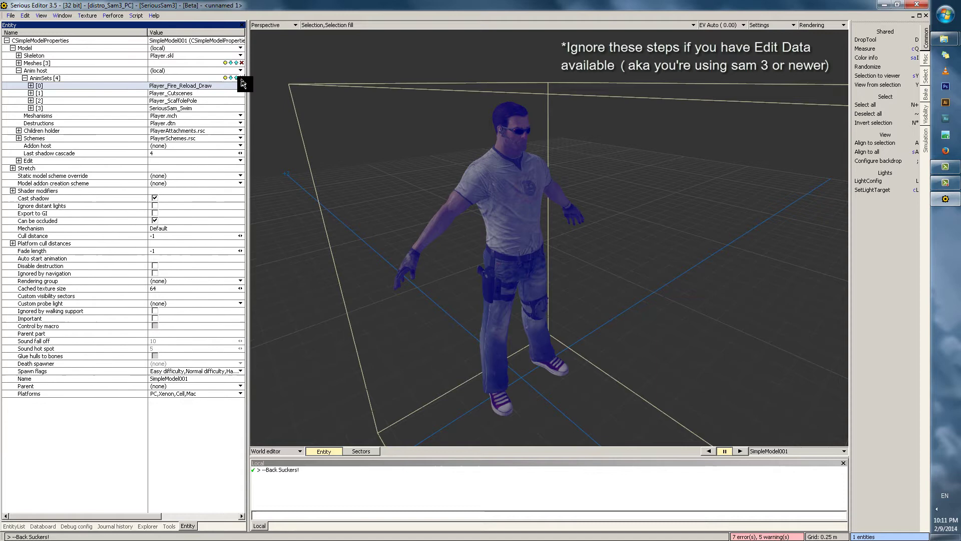
{"action": "left_click", "coordinate": [241, 78]}
{"action": "left_click", "coordinate": [242, 78]}
{"action": "left_click", "coordinate": [241, 78]}
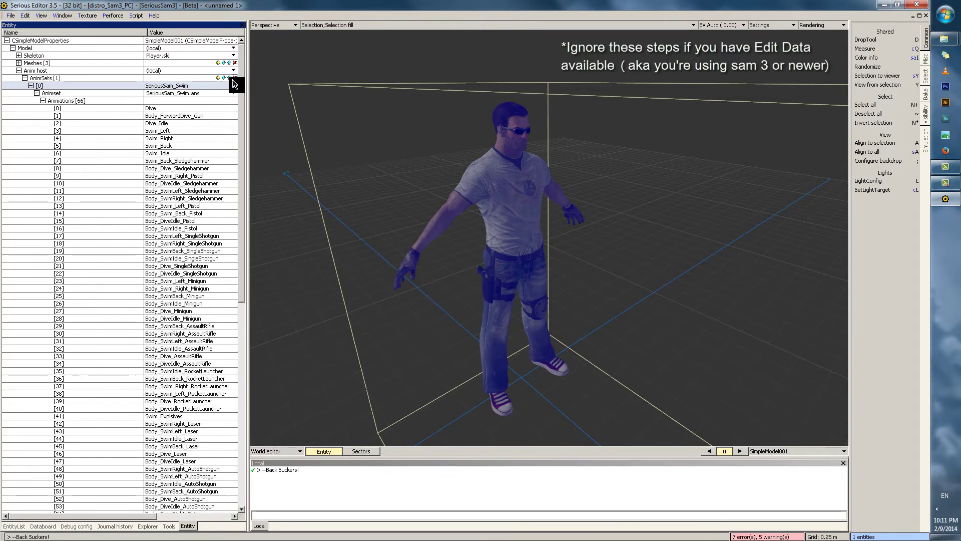
{"action": "left_click", "coordinate": [234, 79]}
- Add one empty entry to the Anim host's AnimSets list
{"action": "left_click", "coordinate": [64, 77]}
{"action": "left_click", "coordinate": [225, 78]}
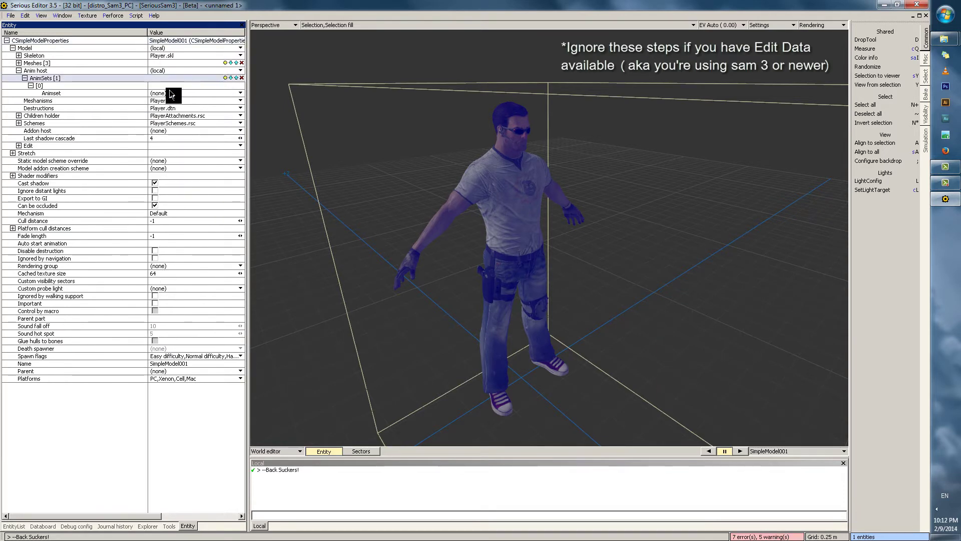
{"action": "left_click", "coordinate": [123, 93]}
{"action": "left_click", "coordinate": [175, 92]}
{"action": "left_click", "coordinate": [123, 92]}
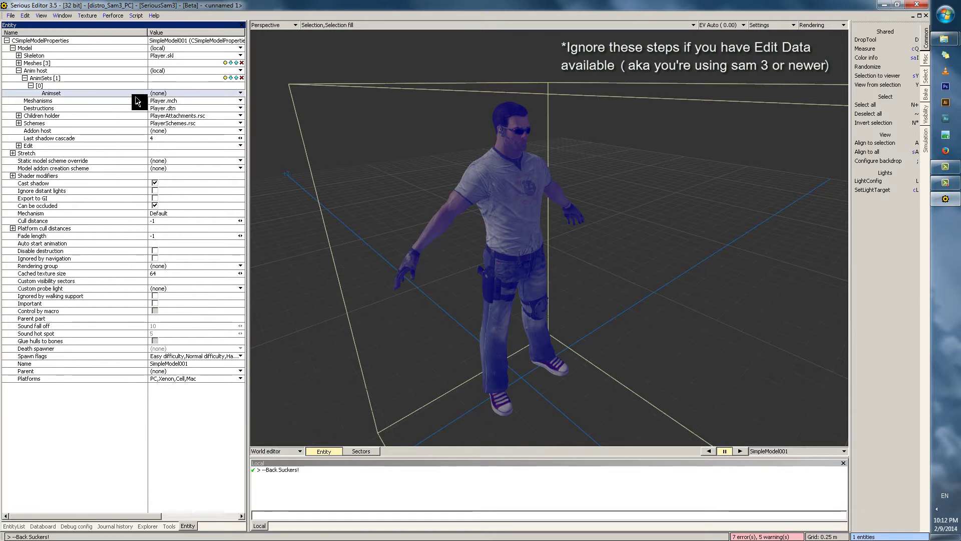
- Deselect and reselect the character, and open it in the Animation editor
{"action": "left_click", "coordinate": [492, 273]}
{"action": "left_click", "coordinate": [321, 289]}
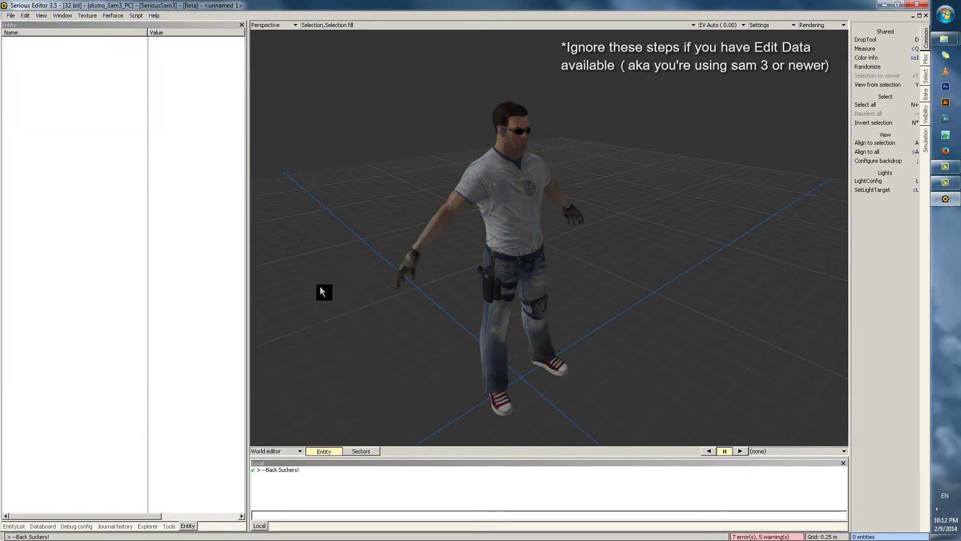
{"action": "left_click", "coordinate": [531, 230]}
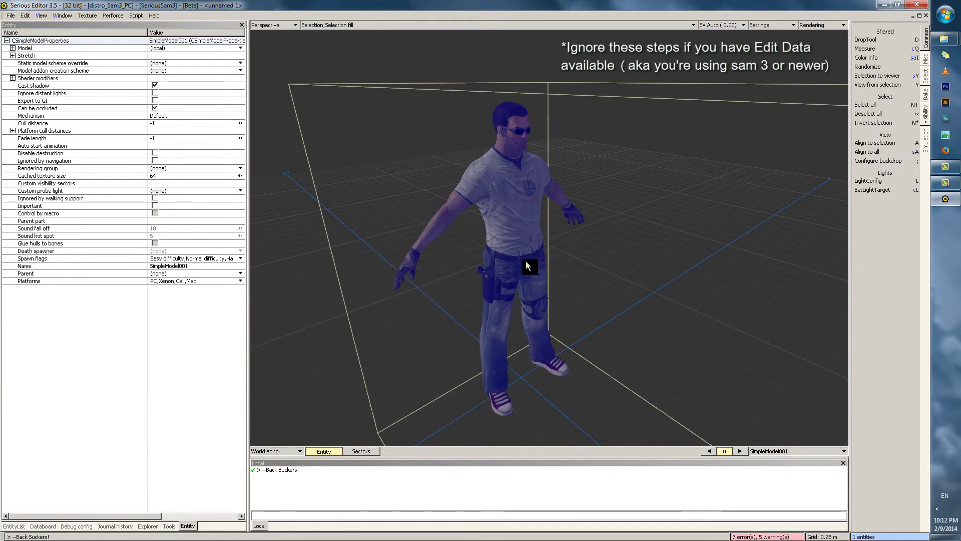
{"action": "left_click", "coordinate": [299, 451]}
{"action": "left_click", "coordinate": [290, 462]}
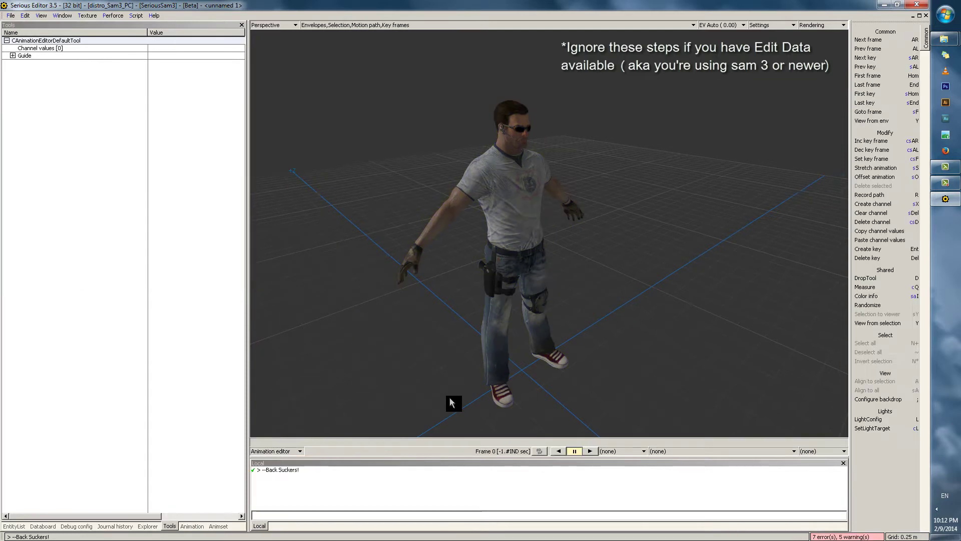
- Create a new animset named OurAwesomePoses for the character
{"action": "left_click", "coordinate": [628, 453]}
{"action": "mouse_move", "coordinate": [627, 460]}
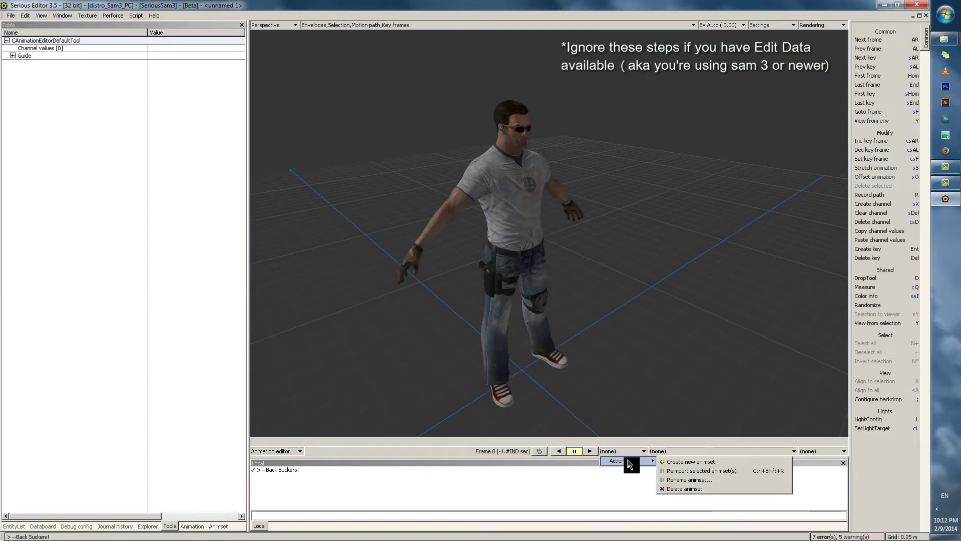
{"action": "left_click", "coordinate": [507, 329]}
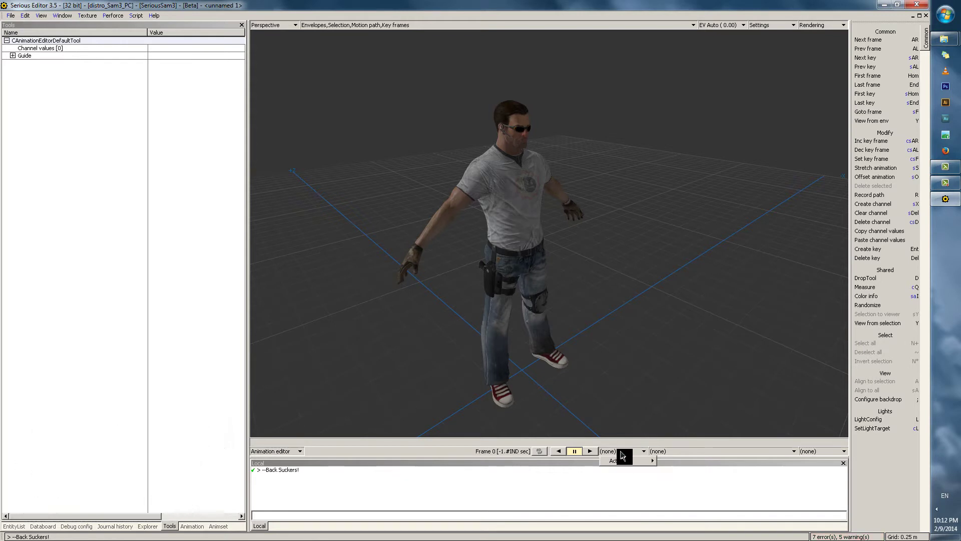
{"action": "right_click", "coordinate": [622, 455]}
{"action": "mouse_move", "coordinate": [628, 465]}
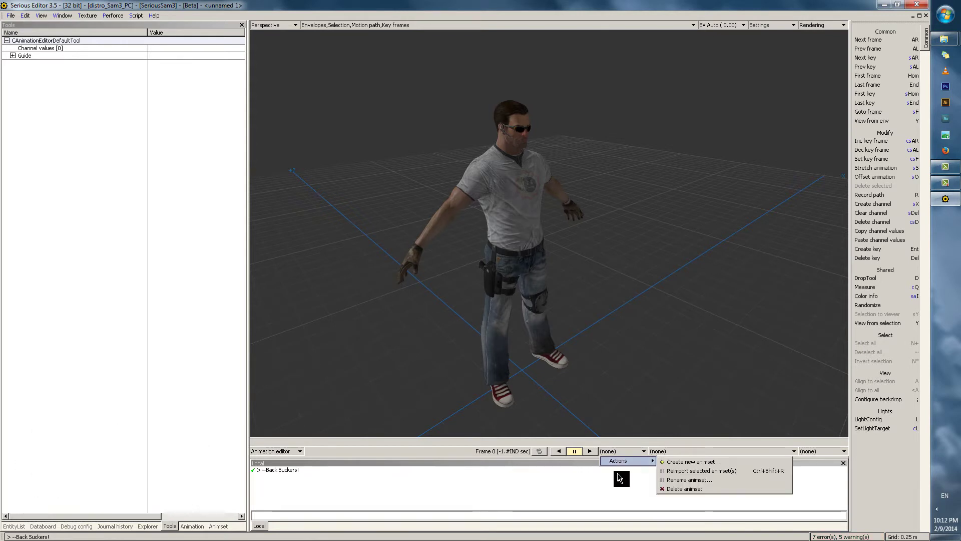
{"action": "left_click", "coordinate": [679, 461]}
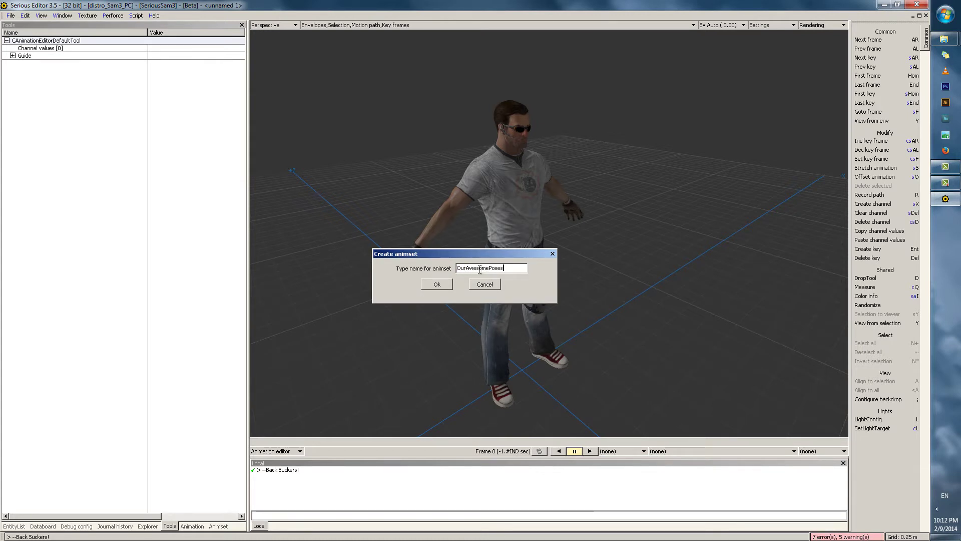
{"action": "left_click", "coordinate": [437, 283]}
- Create a new animation named EpicStance in the OurAwesomePoses animset and check it in the animation list
{"action": "left_click", "coordinate": [641, 452]}
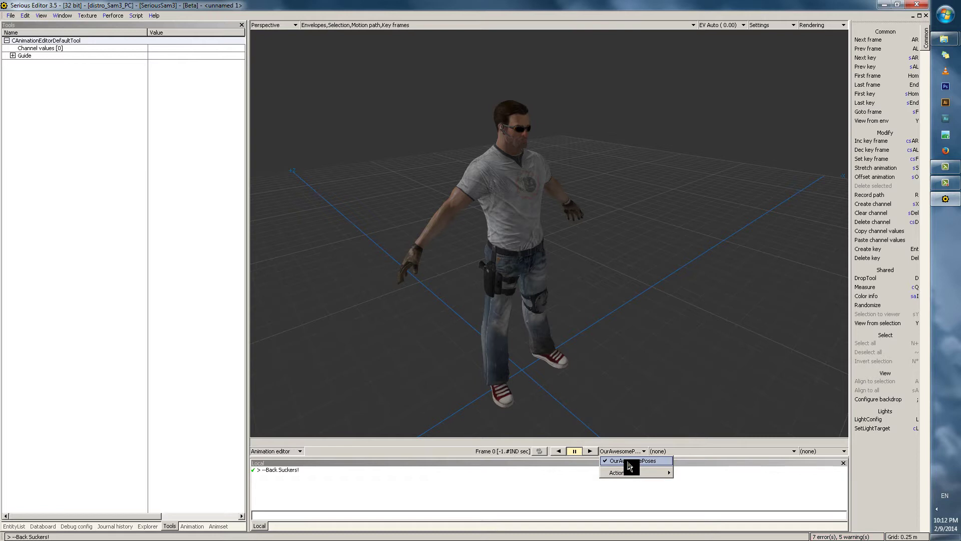
{"action": "left_click", "coordinate": [675, 453]}
{"action": "left_click", "coordinate": [677, 453]}
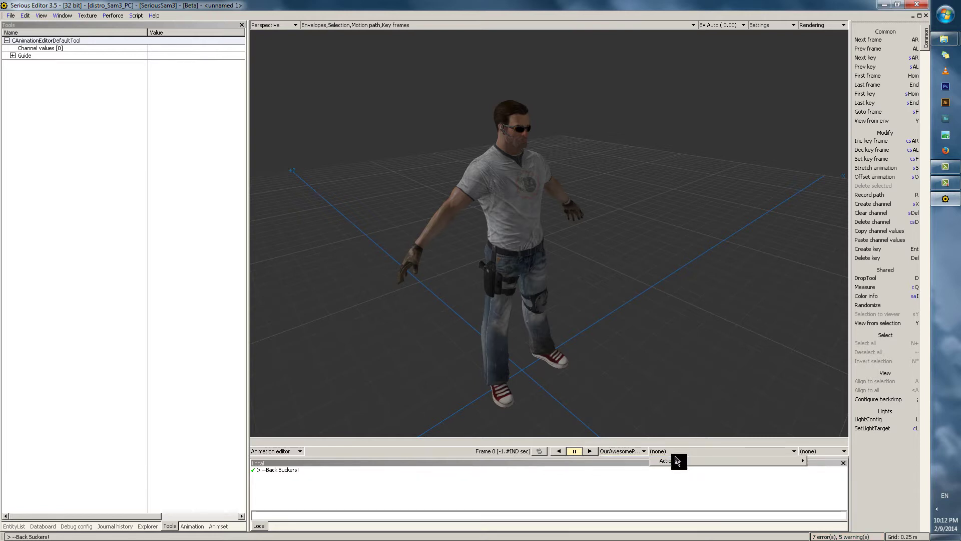
{"action": "mouse_move", "coordinate": [677, 456]}
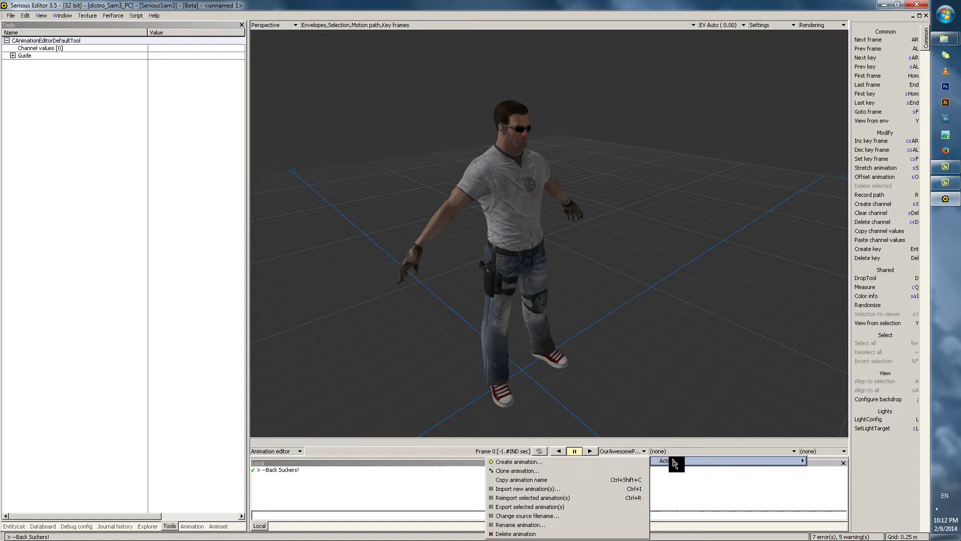
{"action": "left_click", "coordinate": [575, 462]}
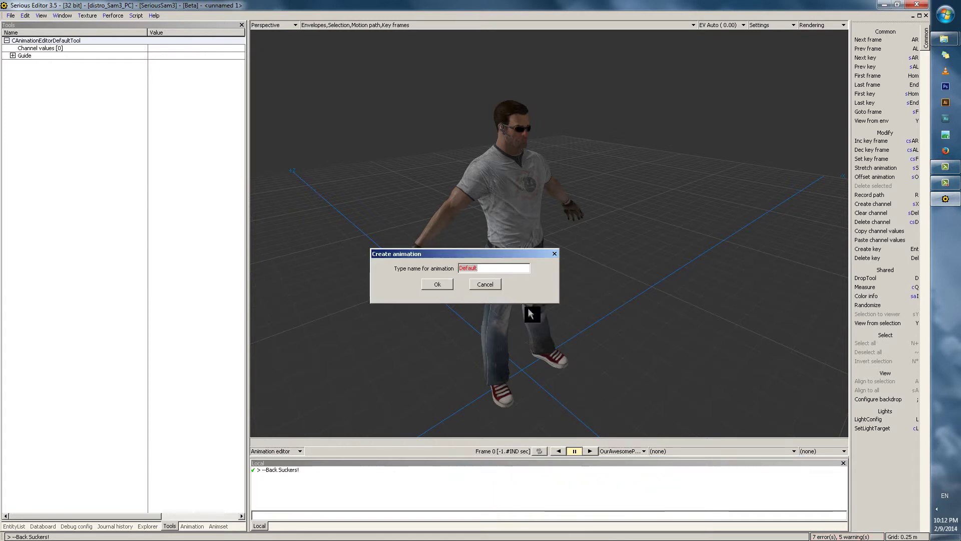
{"action": "left_click", "coordinate": [485, 267]}
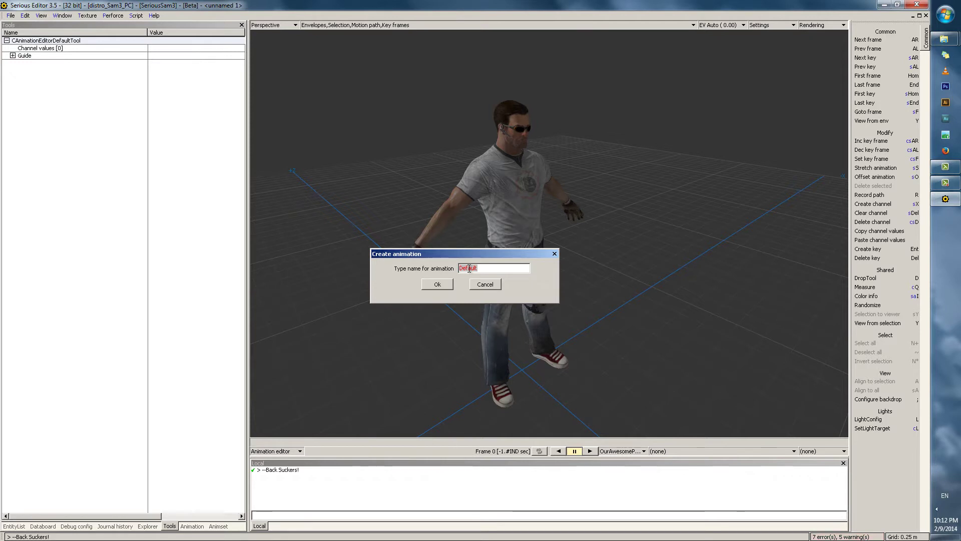
{"action": "type", "text": "EpicStance"}
{"action": "key", "text": "Return"}
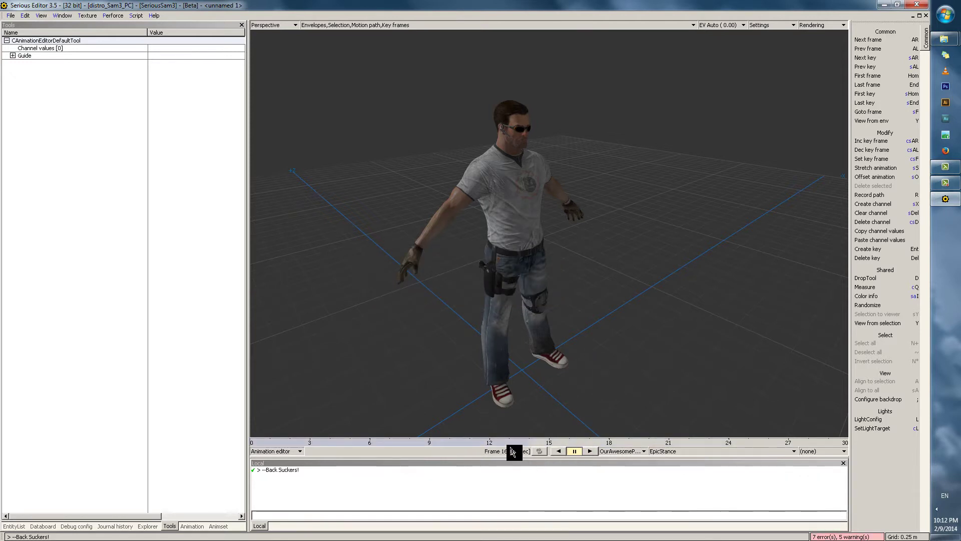
{"action": "left_click", "coordinate": [663, 451]}
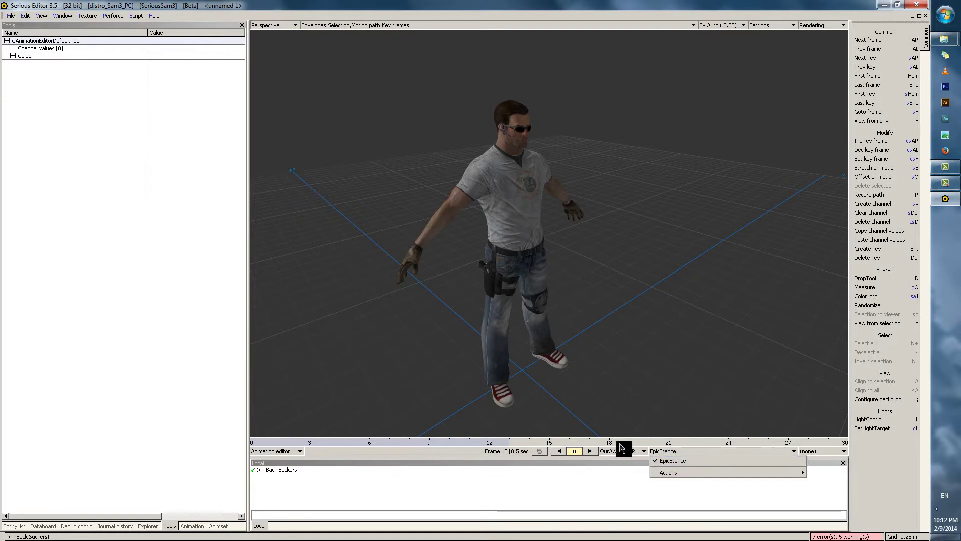
- Return the EpicStance animation to frame 0 and create envelopes for all of the character's bones
{"action": "left_click_drag", "start_coordinate": [620, 444], "coordinate": [291, 451]}
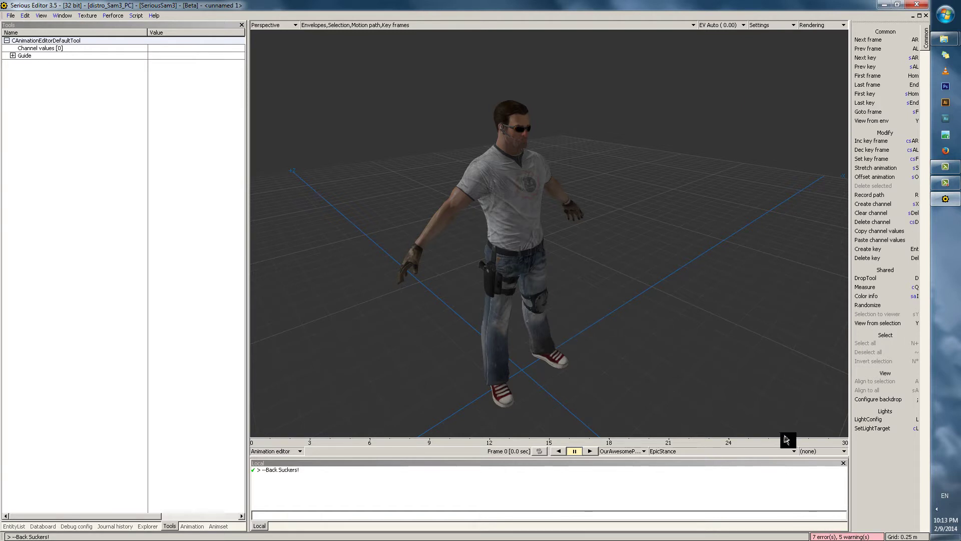
{"action": "left_click", "coordinate": [822, 453]}
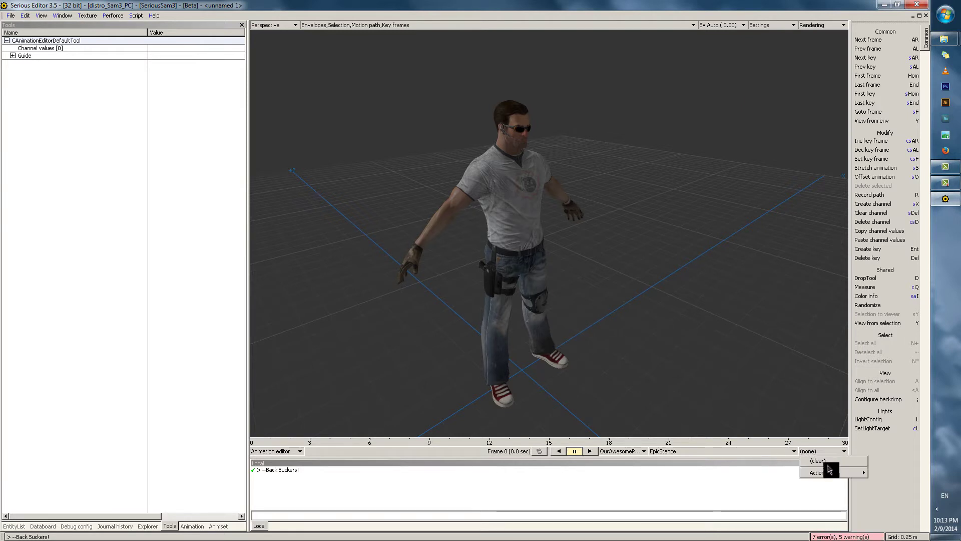
{"action": "mouse_move", "coordinate": [820, 473]}
{"action": "left_click", "coordinate": [740, 474]}
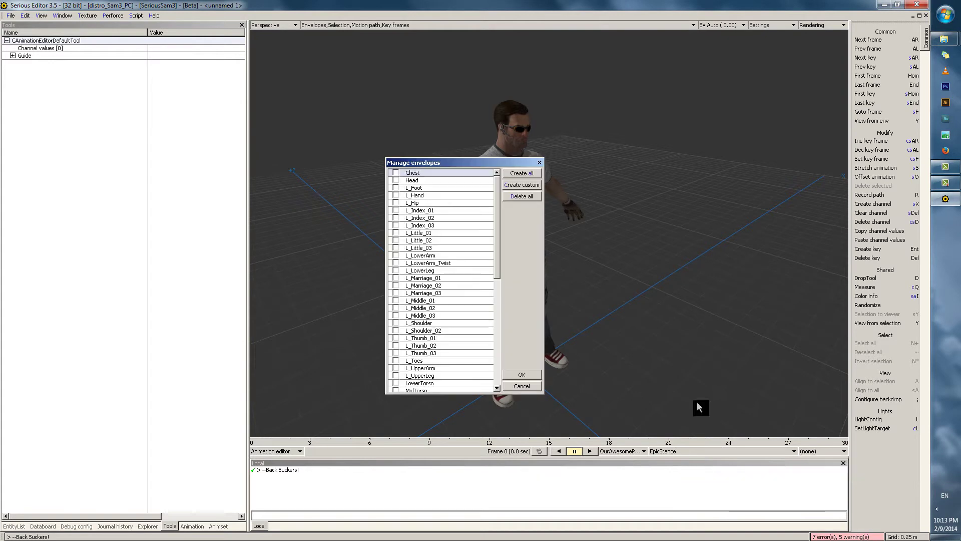
{"action": "left_click", "coordinate": [516, 177]}
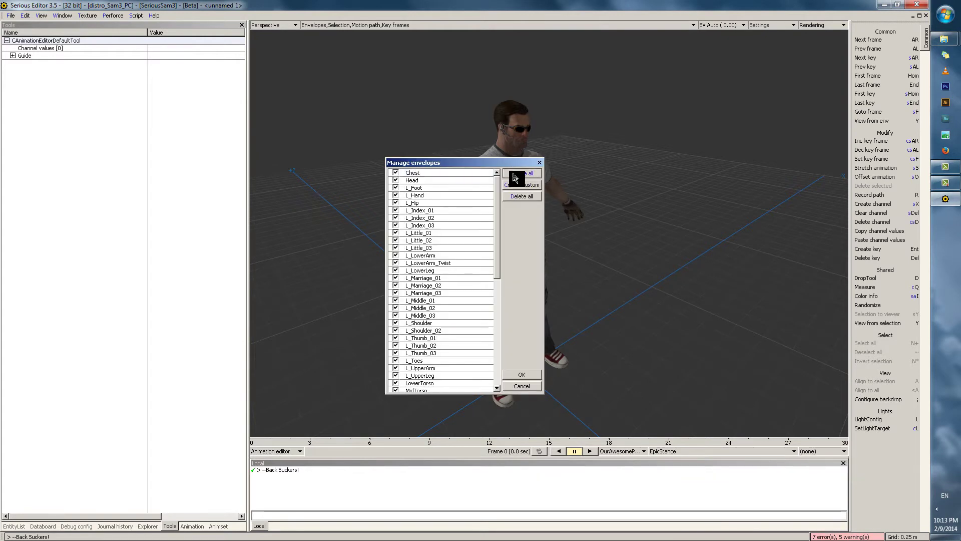
{"action": "left_click_drag", "start_coordinate": [494, 252], "coordinate": [493, 317]}
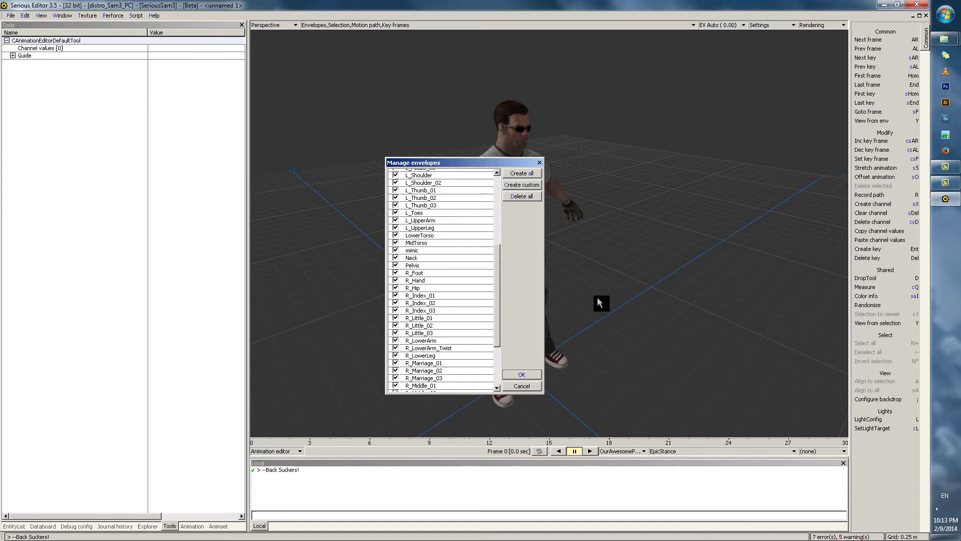
{"action": "left_click", "coordinate": [525, 375]}
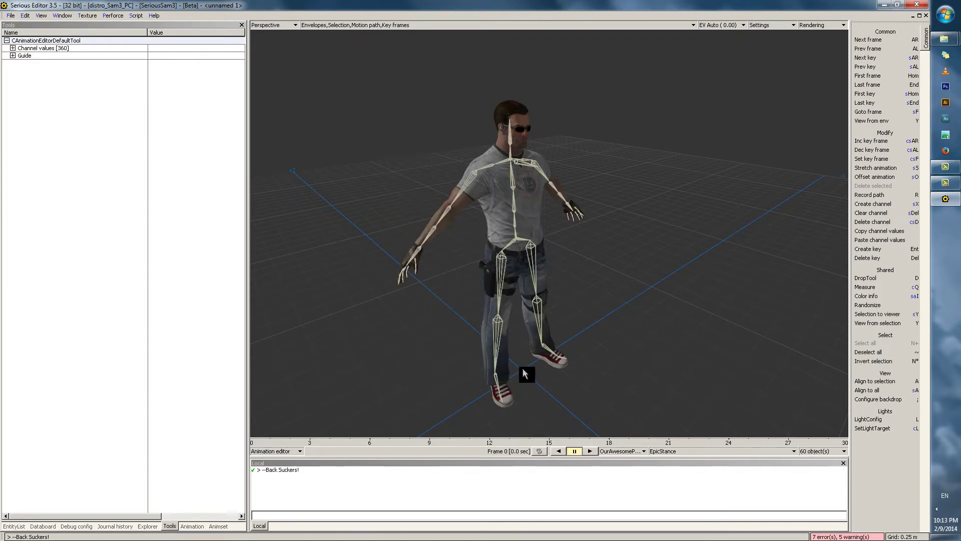
- Examine the character's skeleton from several angles, selecting individual bones around the chest and left shoulder
{"action": "left_click", "coordinate": [533, 165]}
{"action": "key", "text": "a"}
{"action": "scroll", "coordinate": [532, 314], "scroll_direction": "down", "scroll_amount": 4}
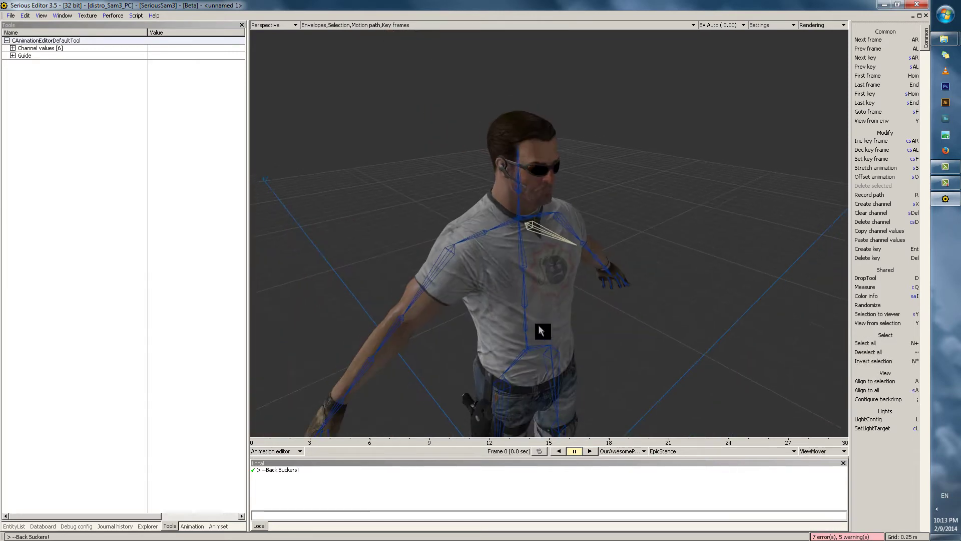
{"action": "scroll", "coordinate": [539, 325], "scroll_direction": "down", "scroll_amount": 3}
{"action": "middle_click_drag", "start_coordinate": [540, 223], "coordinate": [548, 173]}
{"action": "left_click", "coordinate": [536, 253]}
{"action": "middle_click_drag", "start_coordinate": [536, 242], "coordinate": [503, 181]}
{"action": "scroll", "coordinate": [544, 212], "scroll_direction": "down", "scroll_amount": 2}
{"action": "middle_click_drag", "start_coordinate": [565, 166], "coordinate": [552, 189]}
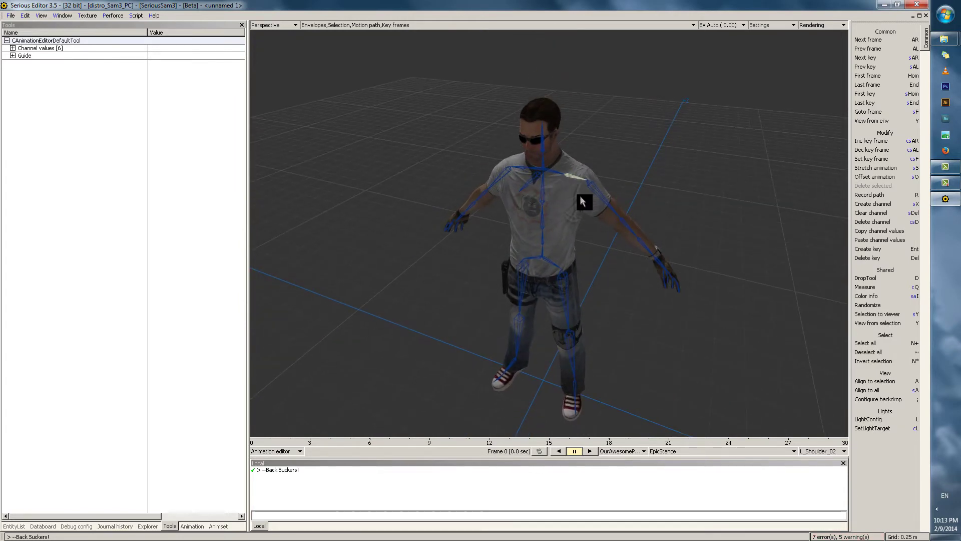
{"action": "middle_click_drag", "start_coordinate": [580, 224], "coordinate": [600, 226]}
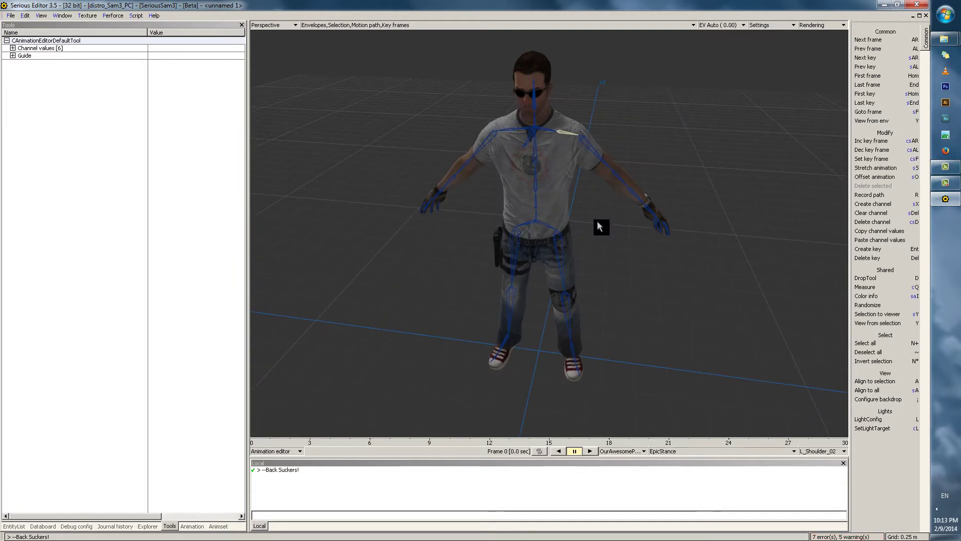
- Try to transform the left upper leg bone with the transform gizmo, and undo the change
{"action": "left_click", "coordinate": [561, 250]}
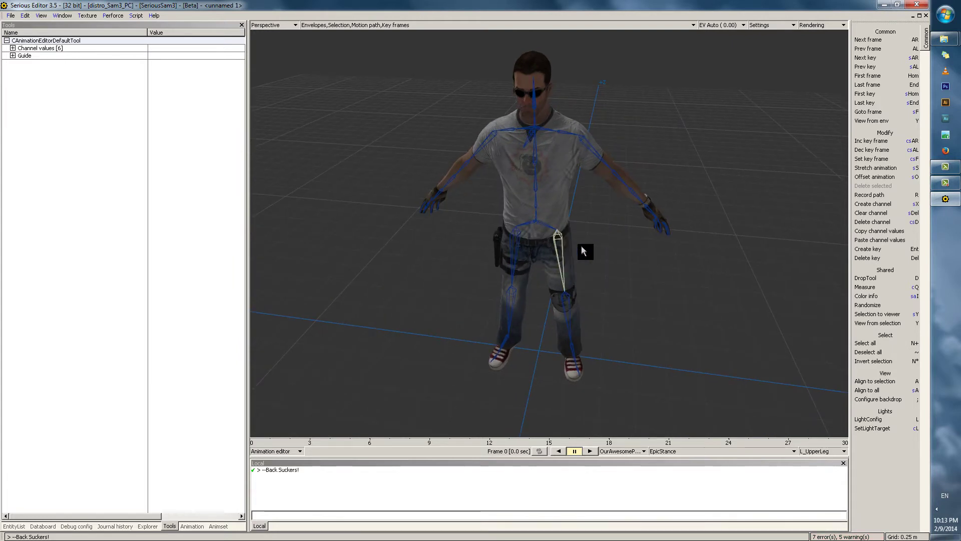
{"action": "middle_click_drag", "start_coordinate": [581, 246], "coordinate": [561, 285]}
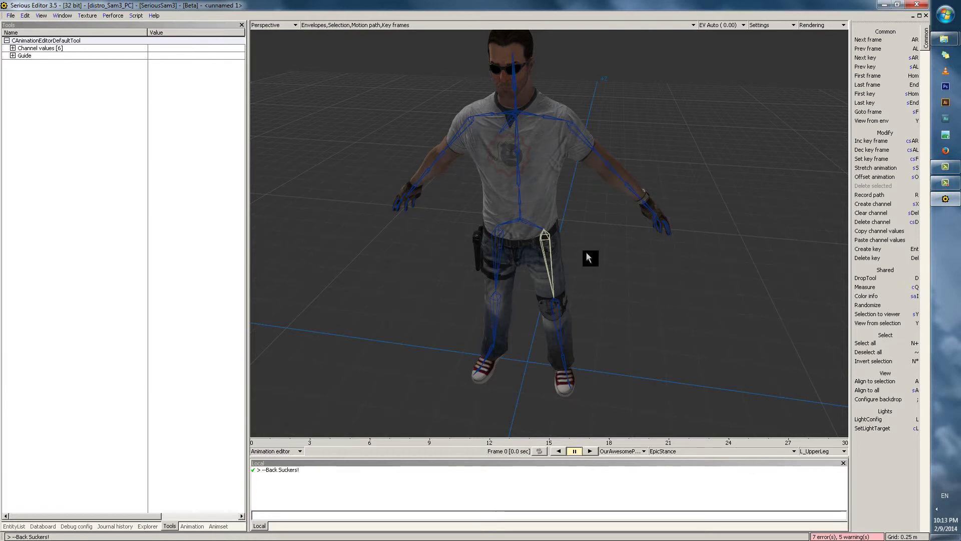
{"action": "middle_click_drag", "start_coordinate": [586, 252], "coordinate": [571, 210]}
{"action": "mouse_move", "coordinate": [601, 226]}
{"action": "left_mouse_down", "text": "ctrl"}
{"action": "mouse_move", "coordinate": [592, 197]}
{"action": "mouse_move", "coordinate": [594, 230]}
{"action": "left_mouse_up", "text": "ctrl"}
{"action": "key", "text": "ctrl+z"}
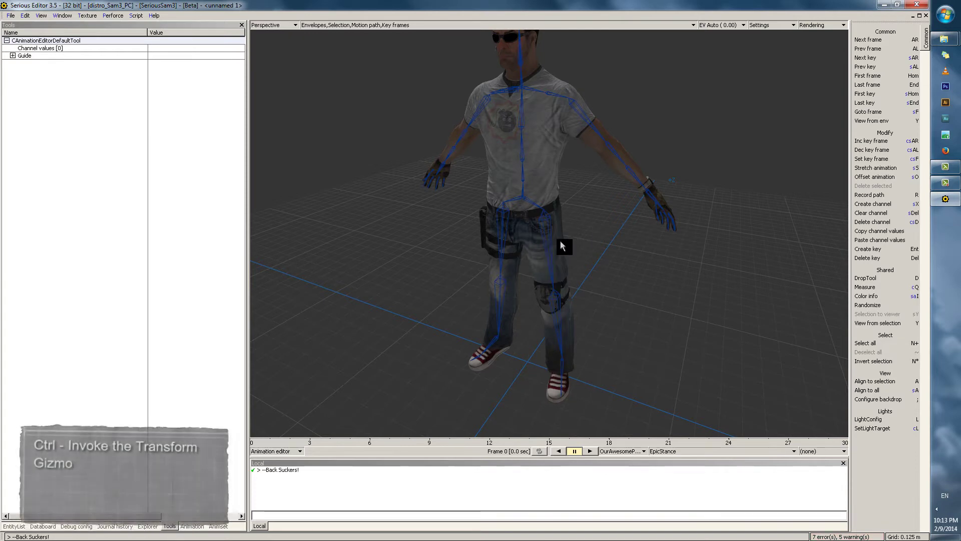
- Rotate the right upper leg bone with the transform gizmo to raise the thigh forward
{"action": "left_click", "coordinate": [505, 240]}
{"action": "key", "text": "ctrl"}
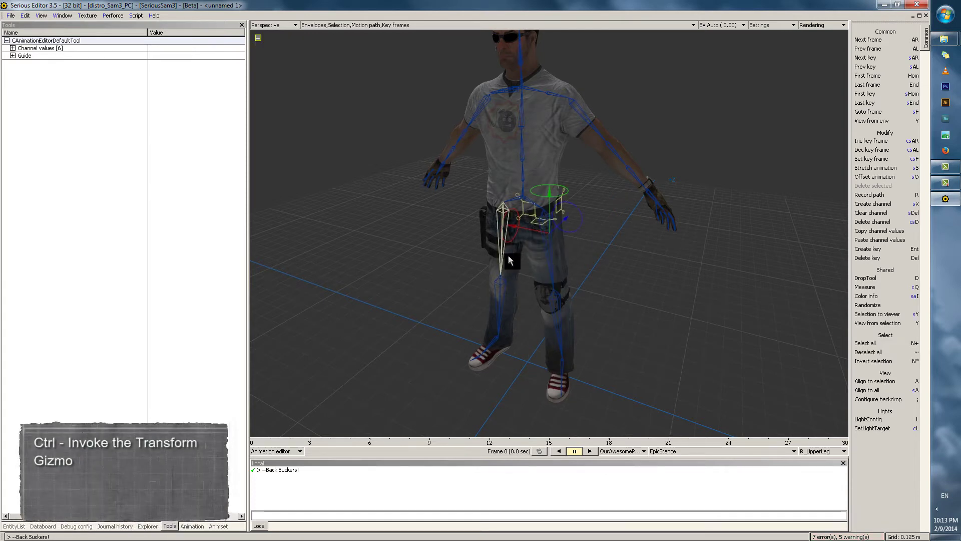
{"action": "middle_click_drag", "start_coordinate": [503, 254], "coordinate": [564, 196]}
{"action": "key", "text": "ctrl"}
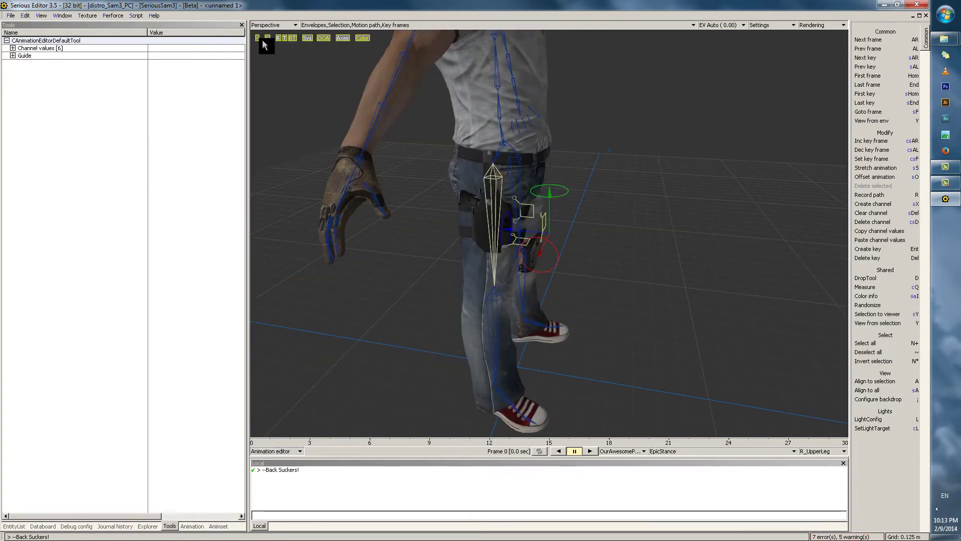
{"action": "left_click", "coordinate": [269, 39]}
{"action": "middle_click_drag", "start_coordinate": [540, 229], "coordinate": [533, 205]}
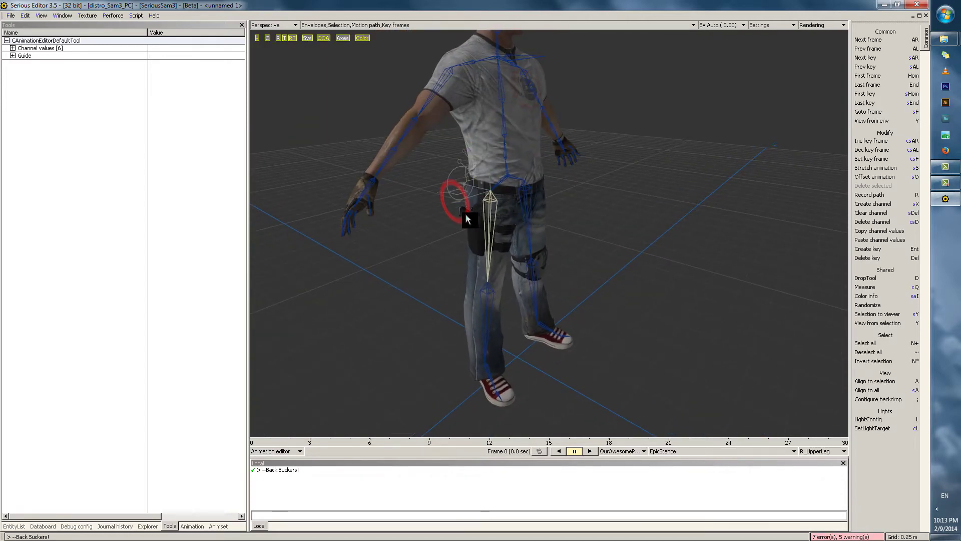
{"action": "left_click_drag", "start_coordinate": [464, 213], "coordinate": [397, 209]}
- Rotate the right lower leg bone backward to bend the raised leg's knee
{"action": "left_click", "coordinate": [606, 290]}
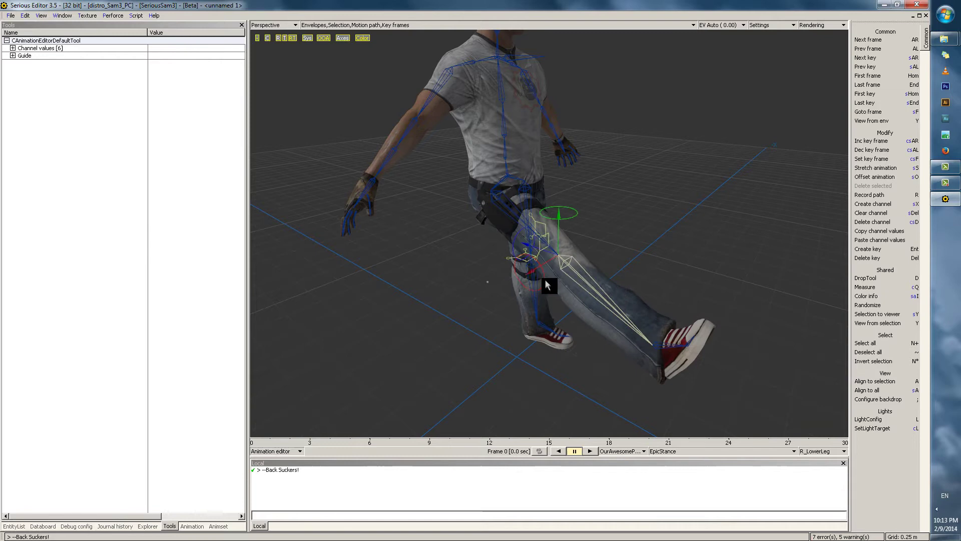
{"action": "left_click_drag", "start_coordinate": [599, 287], "coordinate": [579, 254], "text": "ctrl"}
{"action": "mouse_move", "coordinate": [579, 253]}
{"action": "middle_mouse_down"}
{"action": "mouse_move", "coordinate": [601, 223]}
{"action": "mouse_move", "coordinate": [568, 248]}
{"action": "middle_mouse_up"}
- Pose the left leg with a slight knee bend by rotating its upper and lower leg bones
{"action": "left_click", "coordinate": [568, 248]}
{"action": "left_click_drag", "start_coordinate": [522, 221], "coordinate": [562, 311], "text": "ctrl"}
{"action": "left_click", "coordinate": [542, 318]}
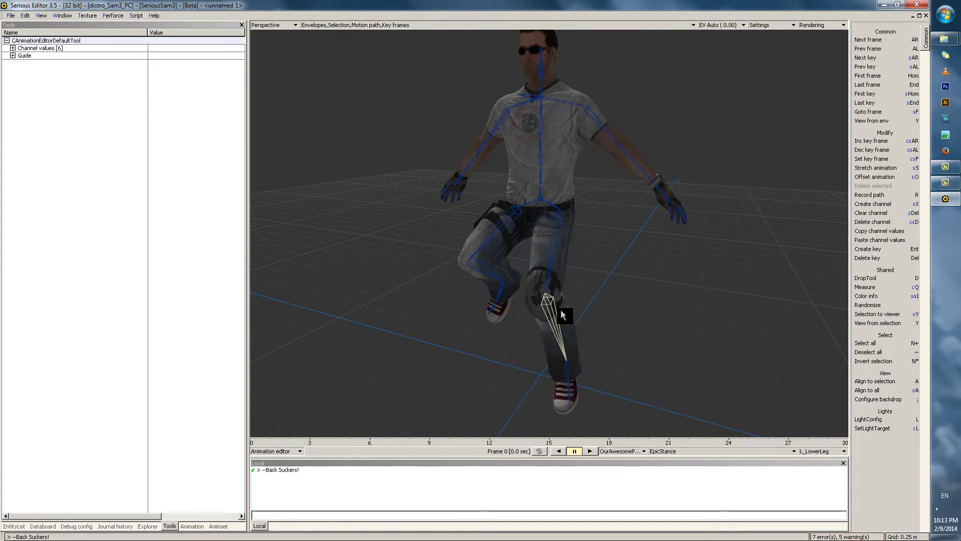
{"action": "scroll", "coordinate": [653, 218], "scroll_direction": "down", "scroll_amount": 2}
{"action": "mouse_move", "coordinate": [652, 219]}
{"action": "middle_mouse_down"}
{"action": "mouse_move", "coordinate": [670, 170]}
{"action": "mouse_move", "coordinate": [541, 203]}
{"action": "mouse_move", "coordinate": [650, 200]}
{"action": "middle_mouse_up"}
{"action": "scroll", "coordinate": [645, 245], "scroll_direction": "up", "scroll_amount": 1}
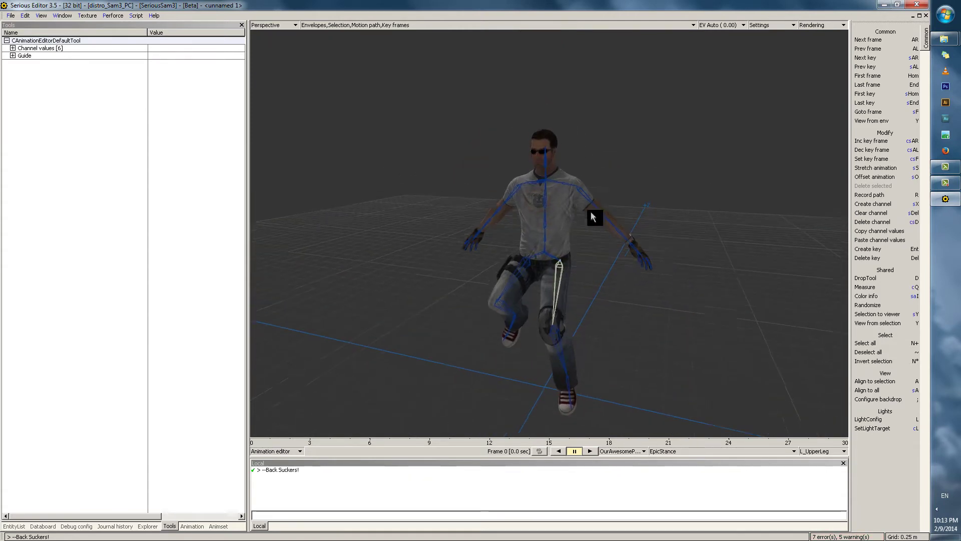
- Select the left upper arm bone and examine its transform gizmo's orientation from several angles
{"action": "scroll", "coordinate": [554, 208], "scroll_direction": "up", "scroll_amount": 4}
{"action": "left_click", "coordinate": [543, 220]}
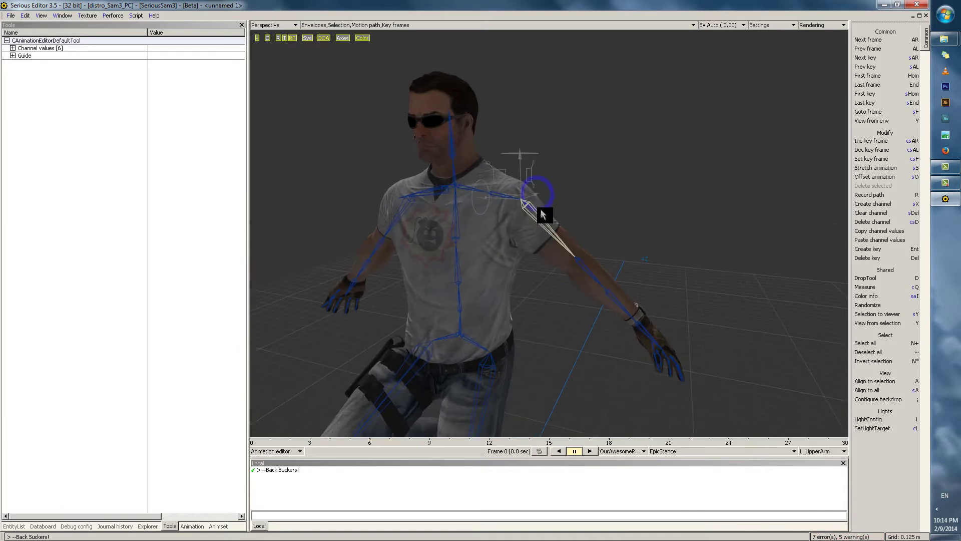
{"action": "scroll", "coordinate": [579, 212], "scroll_direction": "up", "scroll_amount": 5}
{"action": "mouse_move", "coordinate": [535, 254]}
{"action": "middle_mouse_down"}
{"action": "mouse_move", "coordinate": [564, 205]}
{"action": "mouse_move", "coordinate": [537, 237]}
{"action": "middle_mouse_up"}
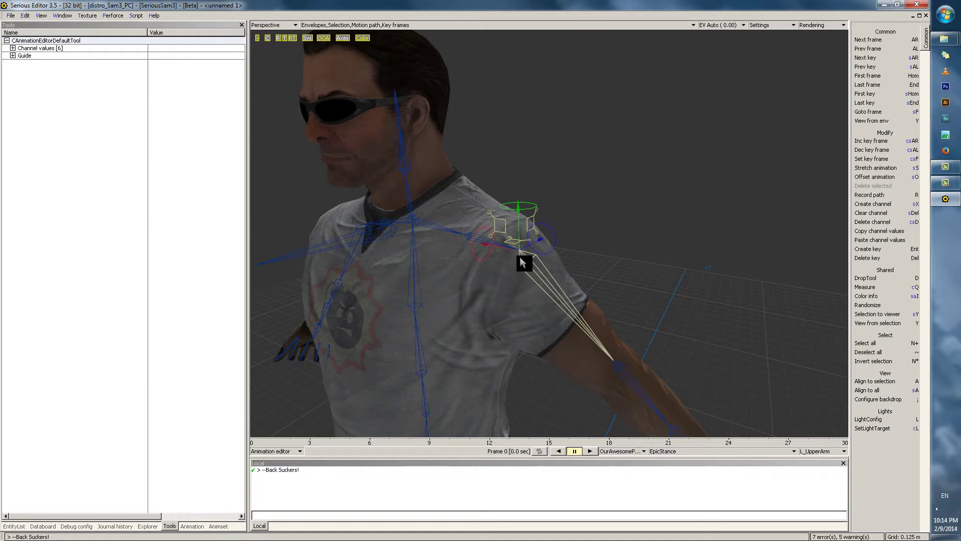
{"action": "scroll", "coordinate": [529, 325], "scroll_direction": "down", "scroll_amount": 3}
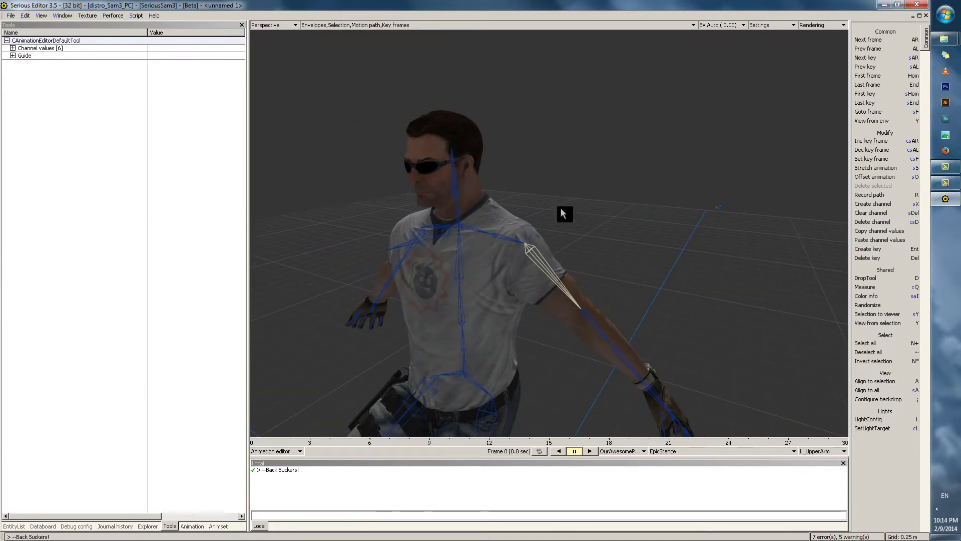
{"action": "scroll", "coordinate": [575, 315], "scroll_direction": "up", "scroll_amount": 3}
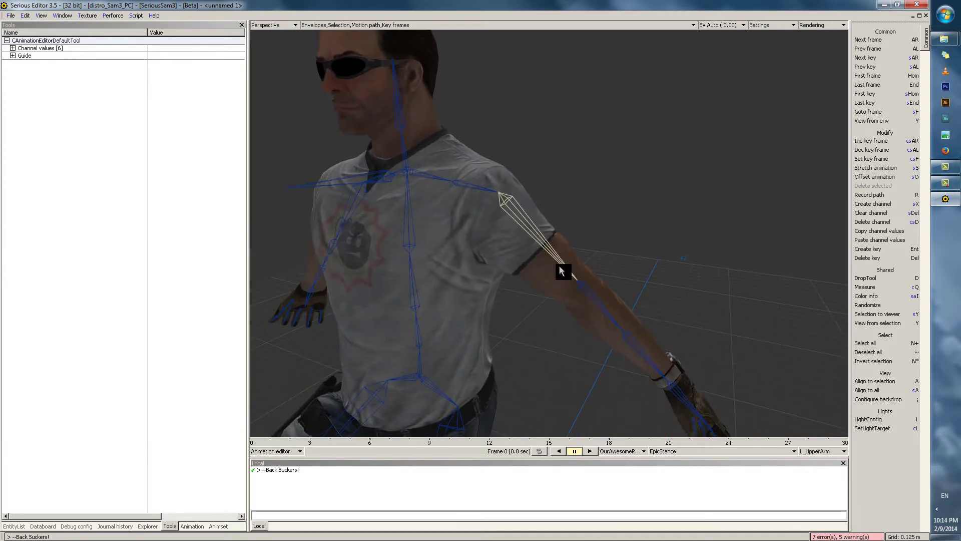
{"action": "middle_click_drag", "start_coordinate": [535, 218], "coordinate": [503, 213]}
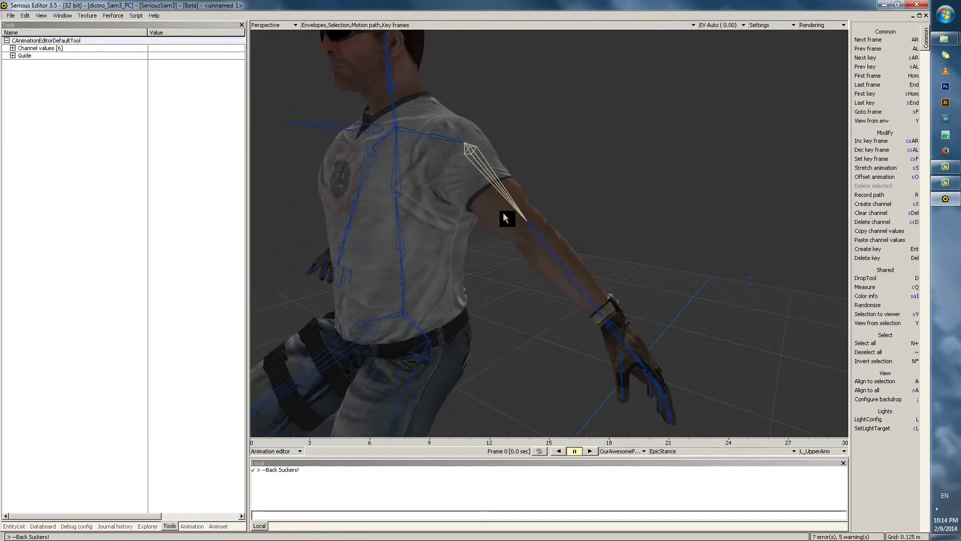
{"action": "right_click_drag", "start_coordinate": [505, 218], "coordinate": [516, 303]}
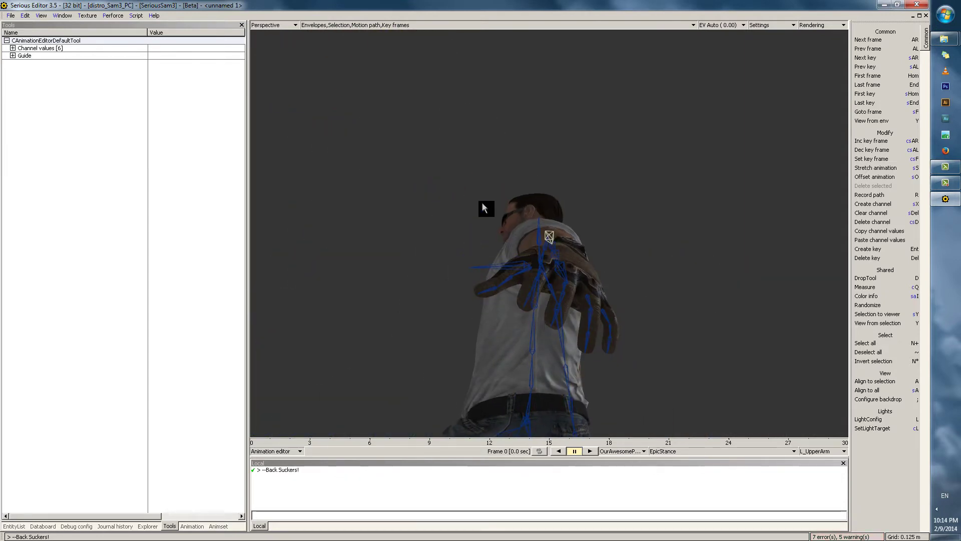
{"action": "right_click_drag", "start_coordinate": [541, 181], "coordinate": [516, 221]}
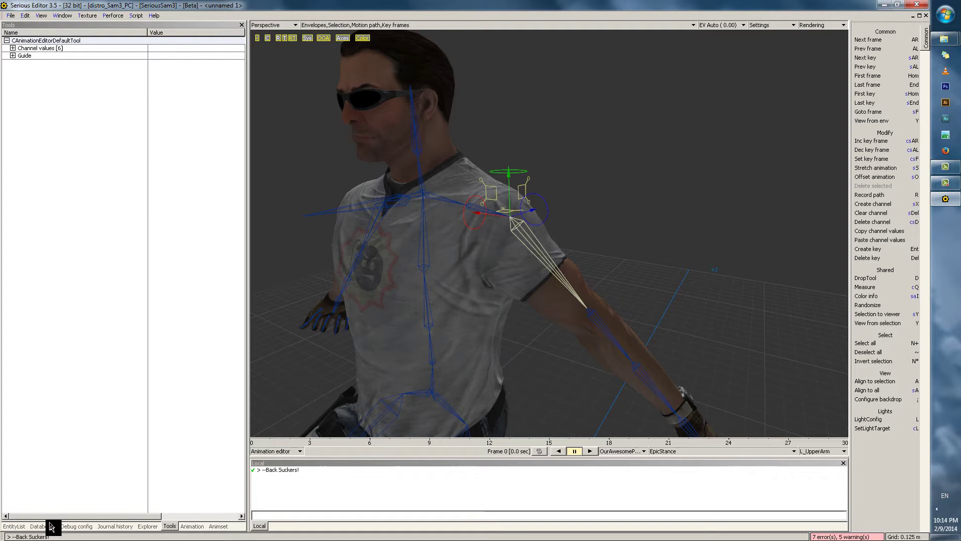
- Set the Guide's coordinate system to Object, with Center of selection as the origin of action
{"action": "left_click", "coordinate": [12, 55]}
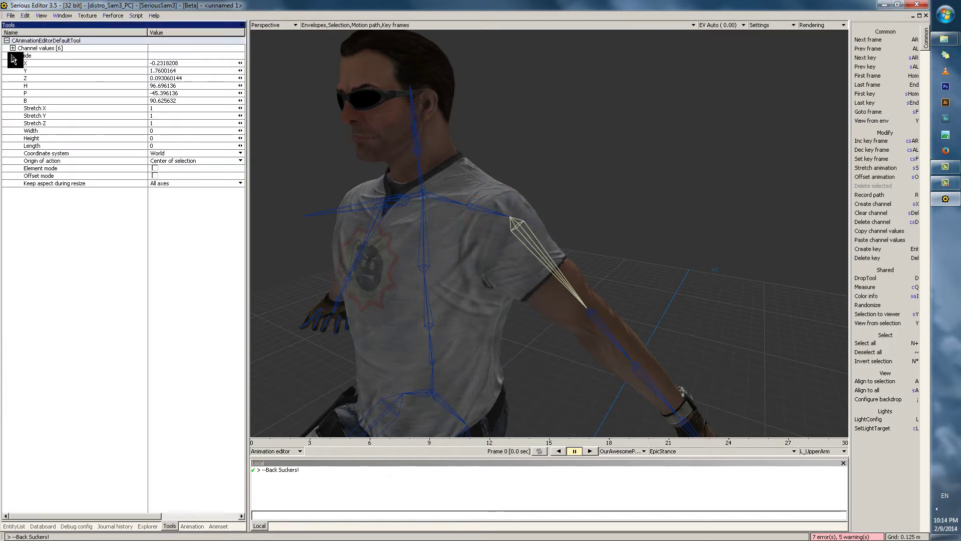
{"action": "left_click", "coordinate": [117, 155]}
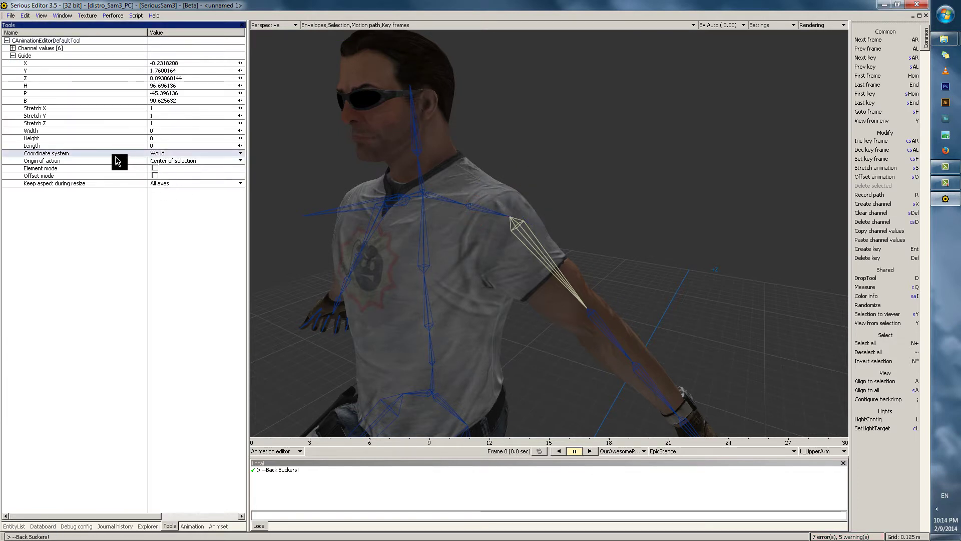
{"action": "left_click", "coordinate": [115, 161]}
{"action": "left_click", "coordinate": [175, 160]}
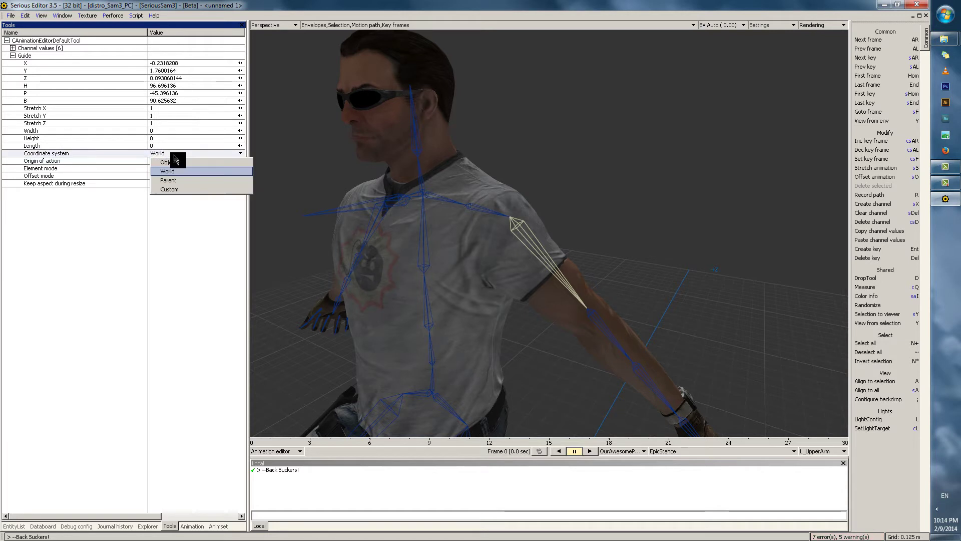
{"action": "left_click", "coordinate": [146, 160]}
{"action": "left_click", "coordinate": [129, 153]}
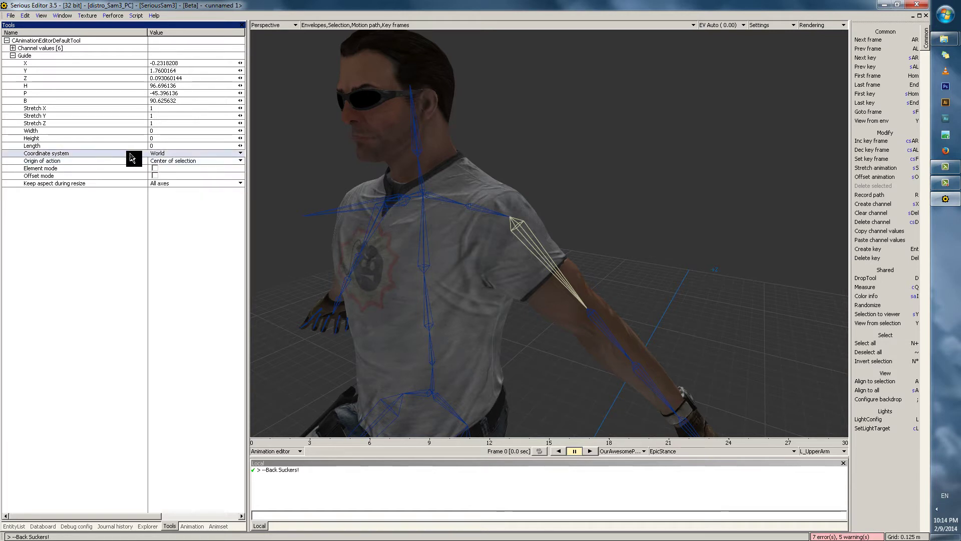
{"action": "left_click", "coordinate": [164, 154]}
{"action": "left_click", "coordinate": [180, 171]}
{"action": "left_click", "coordinate": [183, 161]}
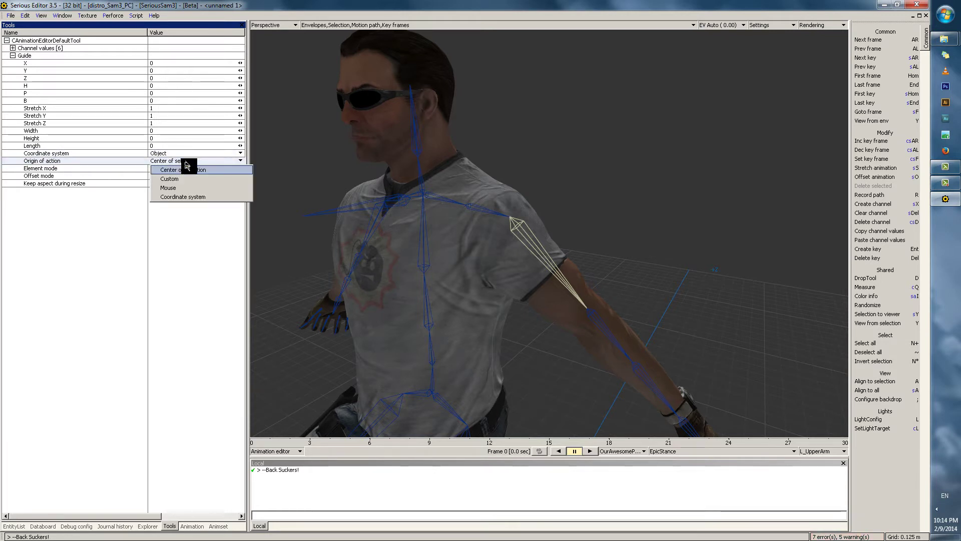
{"action": "left_click", "coordinate": [185, 169]}
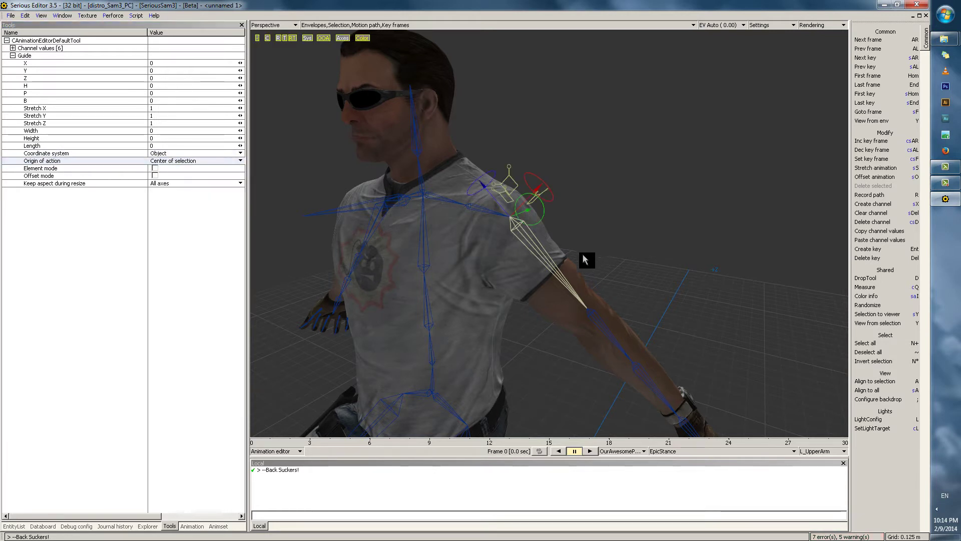
- Check the left upper arm's gizmo in object space, and set the Guide's coordinate system back to World
{"action": "left_click", "coordinate": [518, 234]}
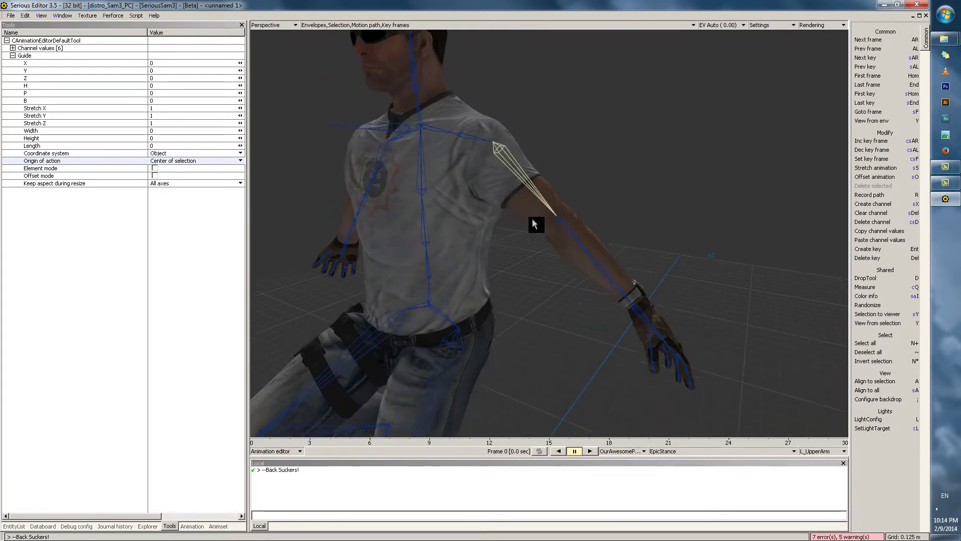
{"action": "left_click_drag", "start_coordinate": [452, 104], "coordinate": [481, 137]}
{"action": "middle_click_drag", "start_coordinate": [367, 149], "coordinate": [370, 183]}
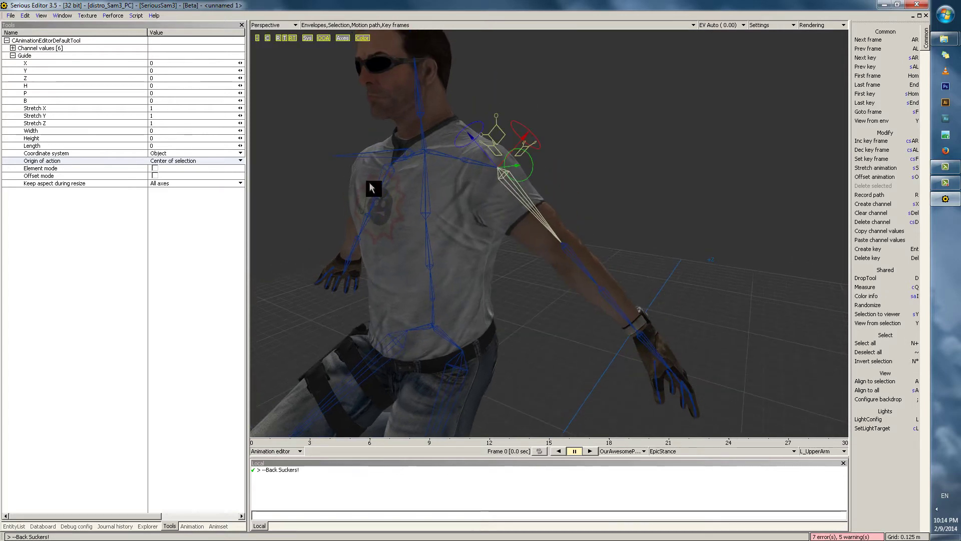
{"action": "left_click", "coordinate": [169, 155]}
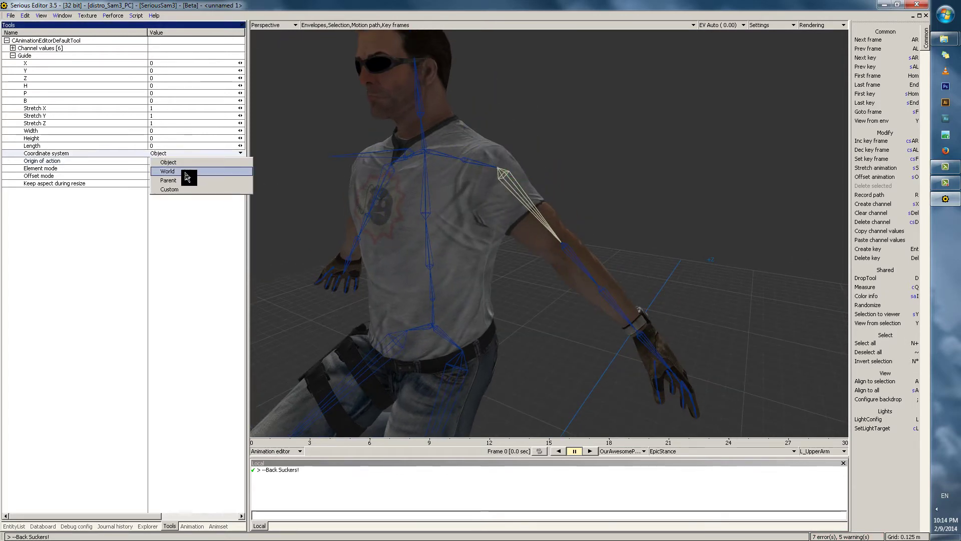
{"action": "left_click", "coordinate": [189, 172]}
{"action": "scroll", "coordinate": [603, 240], "scroll_direction": "down", "scroll_amount": 4}
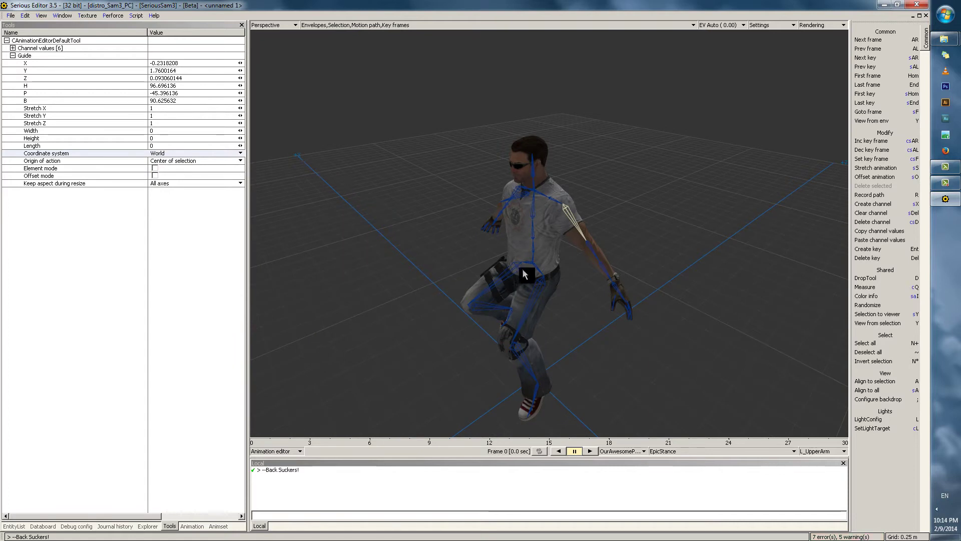
- Try rotating the left upper arm bone in world space, and undo the rotation
{"action": "middle_click_drag", "start_coordinate": [523, 270], "coordinate": [538, 263]}
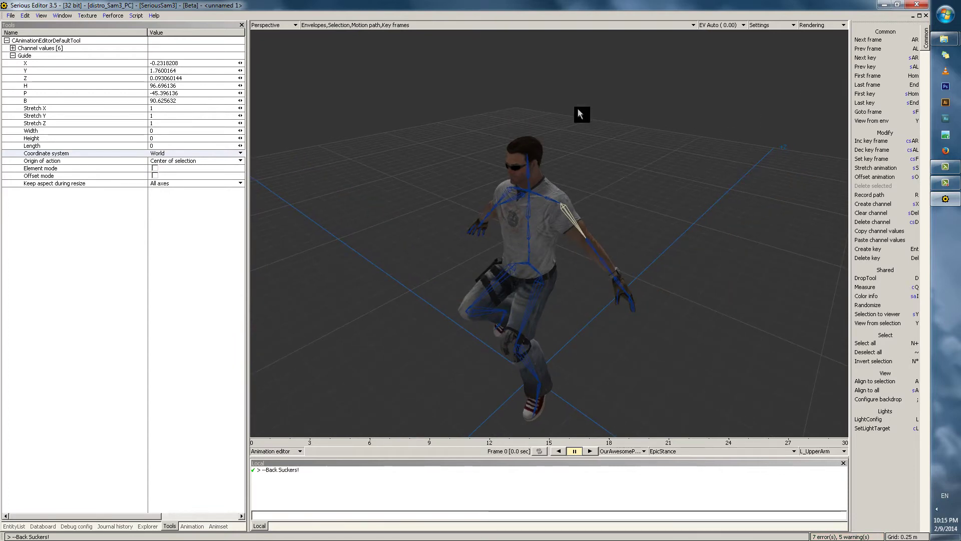
{"action": "scroll", "coordinate": [580, 114], "scroll_direction": "up", "scroll_amount": 3}
{"action": "left_click_drag", "start_coordinate": [600, 176], "coordinate": [639, 174]}
{"action": "key", "text": "ctrl+z"}
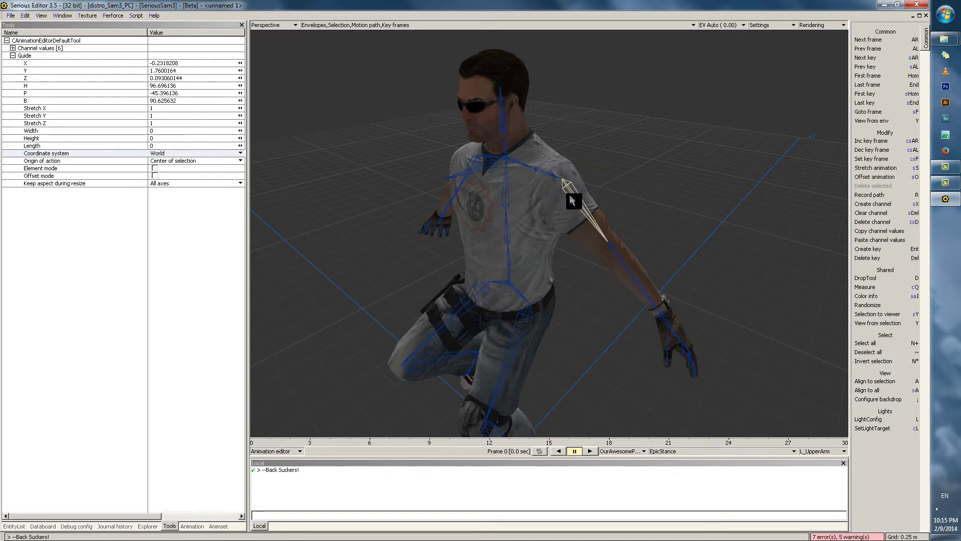
- Set the Guide's coordinate system to Object and try rotating the left upper arm bone around its own axes
{"action": "left_click", "coordinate": [189, 154]}
{"action": "left_click", "coordinate": [189, 169]}
{"action": "scroll", "coordinate": [561, 181], "scroll_direction": "up", "scroll_amount": 2}
{"action": "middle_click_drag", "start_coordinate": [559, 177], "coordinate": [550, 152]}
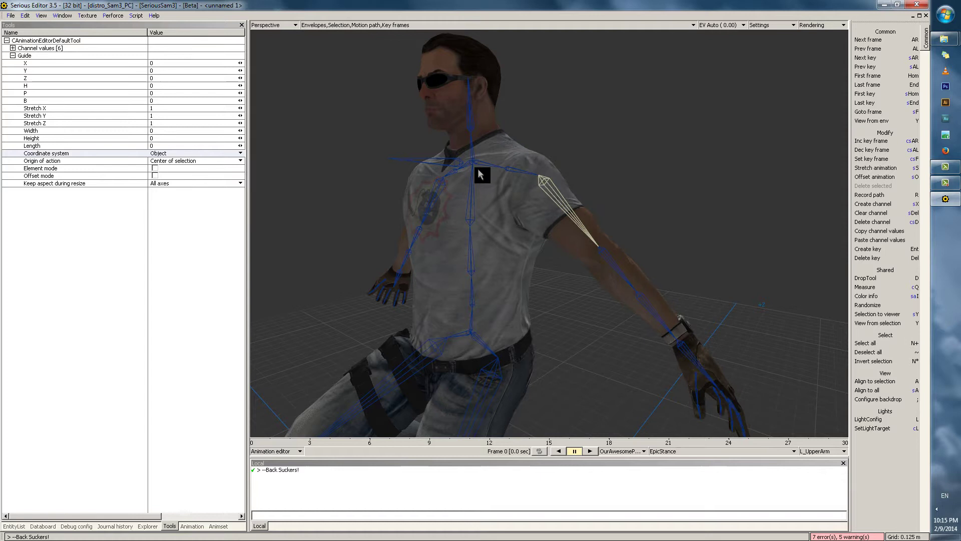
{"action": "left_click_drag", "start_coordinate": [569, 189], "coordinate": [525, 213]}
{"action": "middle_click_drag", "start_coordinate": [525, 213], "coordinate": [590, 206]}
{"action": "left_click_drag", "start_coordinate": [572, 179], "coordinate": [606, 177]}
{"action": "scroll", "coordinate": [558, 165], "scroll_direction": "down", "scroll_amount": 3}
{"action": "mouse_move", "coordinate": [572, 221]}
{"action": "left_mouse_down"}
{"action": "mouse_move", "coordinate": [567, 205]}
{"action": "mouse_move", "coordinate": [576, 202]}
{"action": "left_mouse_up"}
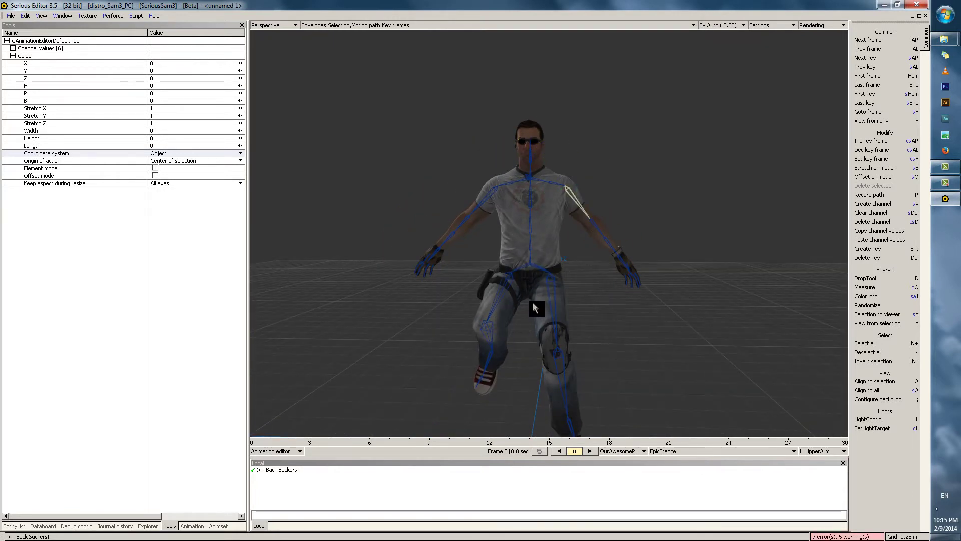
- Scrub the EpicStance timeline back to frame 0 to discard the unkeyed pose
{"action": "middle_click_drag", "start_coordinate": [535, 295], "coordinate": [545, 273]}
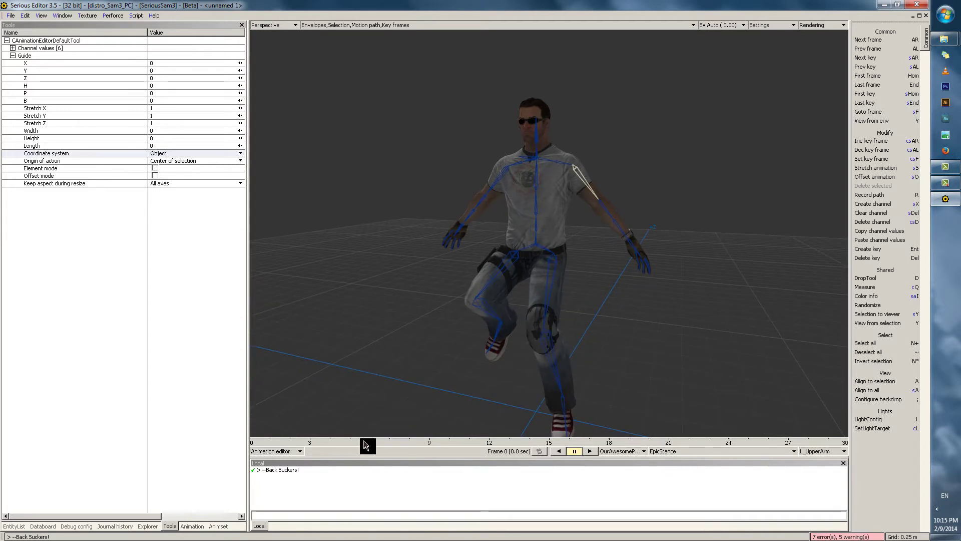
{"action": "left_click", "coordinate": [333, 445]}
{"action": "left_click_drag", "start_coordinate": [332, 445], "coordinate": [244, 447]}
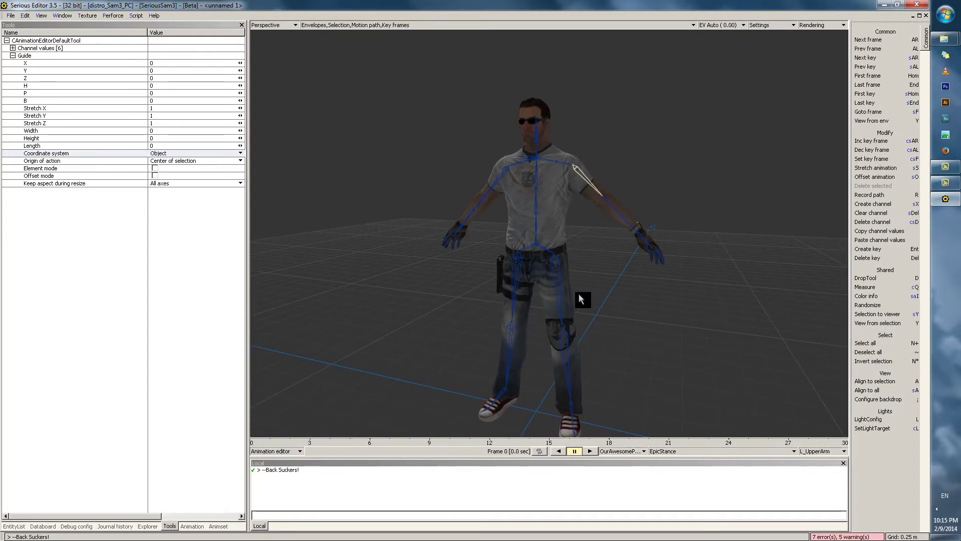
- Try swinging both upper leg bones outward into a split, and discard the pose by scrubbing back to frame 0
{"action": "left_click", "coordinate": [560, 284]}
{"action": "scroll", "coordinate": [603, 303], "scroll_direction": "down", "scroll_amount": 2}
{"action": "left_click_drag", "start_coordinate": [602, 303], "coordinate": [490, 313]}
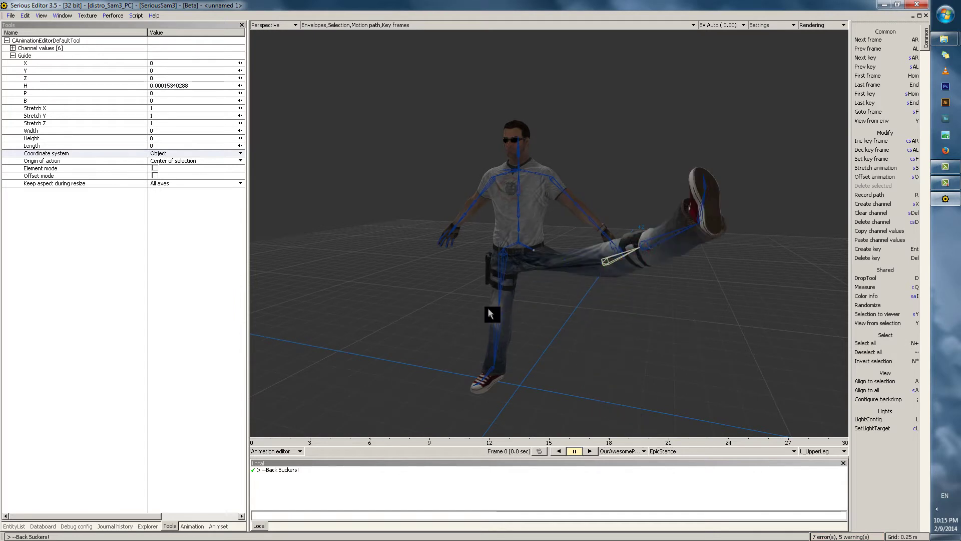
{"action": "left_click", "coordinate": [515, 275]}
{"action": "left_click_drag", "start_coordinate": [498, 272], "coordinate": [594, 204]}
{"action": "middle_click_drag", "start_coordinate": [594, 205], "coordinate": [599, 155]}
{"action": "scroll", "coordinate": [608, 163], "scroll_direction": "down", "scroll_amount": 2}
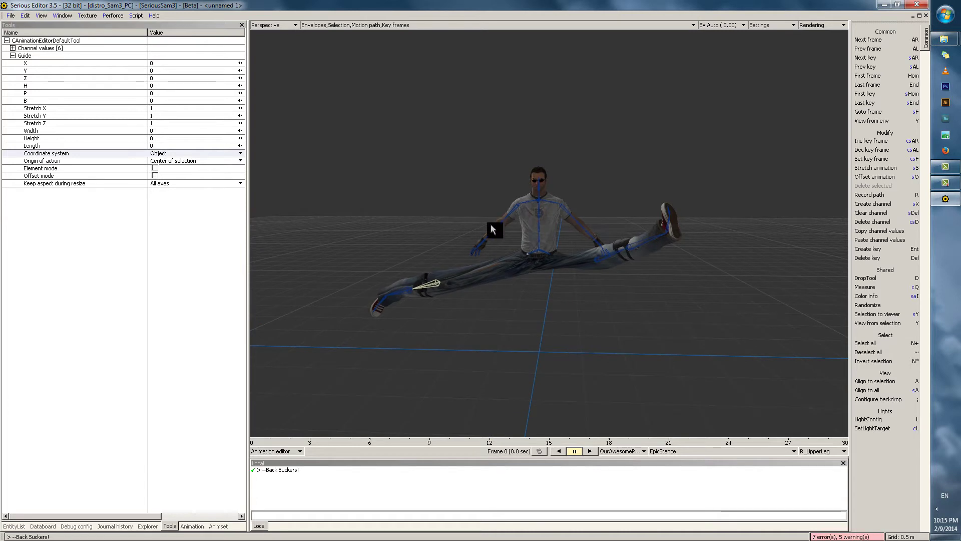
{"action": "scroll", "coordinate": [547, 233], "scroll_direction": "up", "scroll_amount": 2}
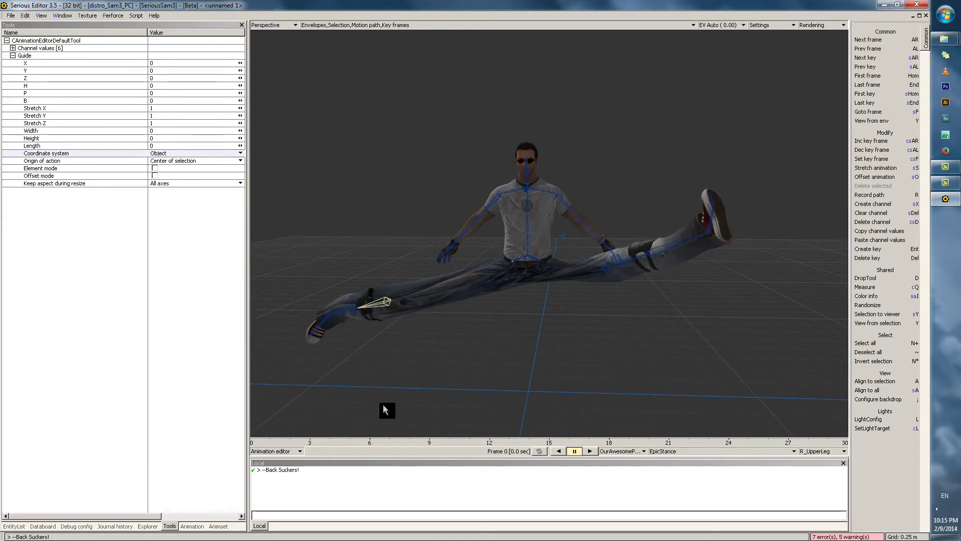
{"action": "left_click_drag", "start_coordinate": [346, 441], "coordinate": [197, 442]}
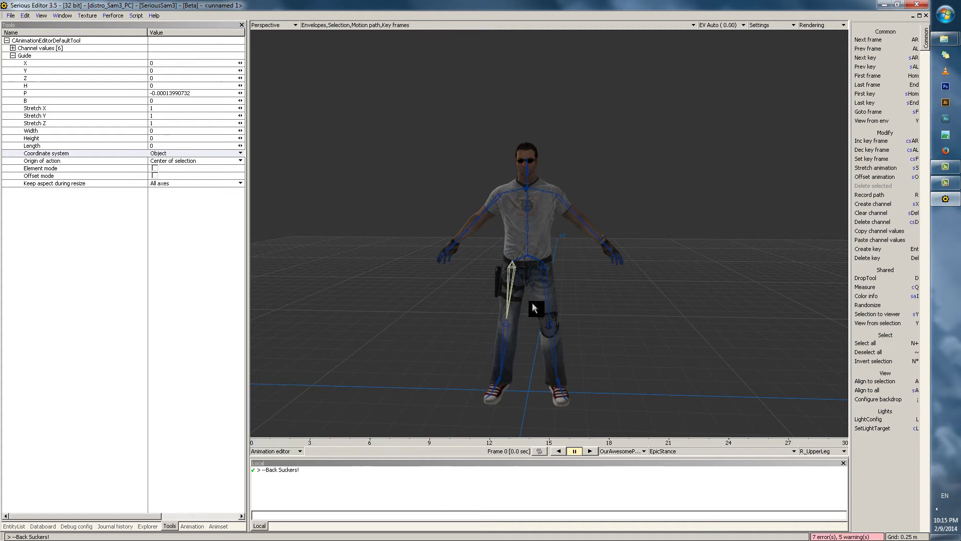
- Select the left and right upper leg bones in turn and examine the standing pose from several angles
{"action": "left_click", "coordinate": [550, 287]}
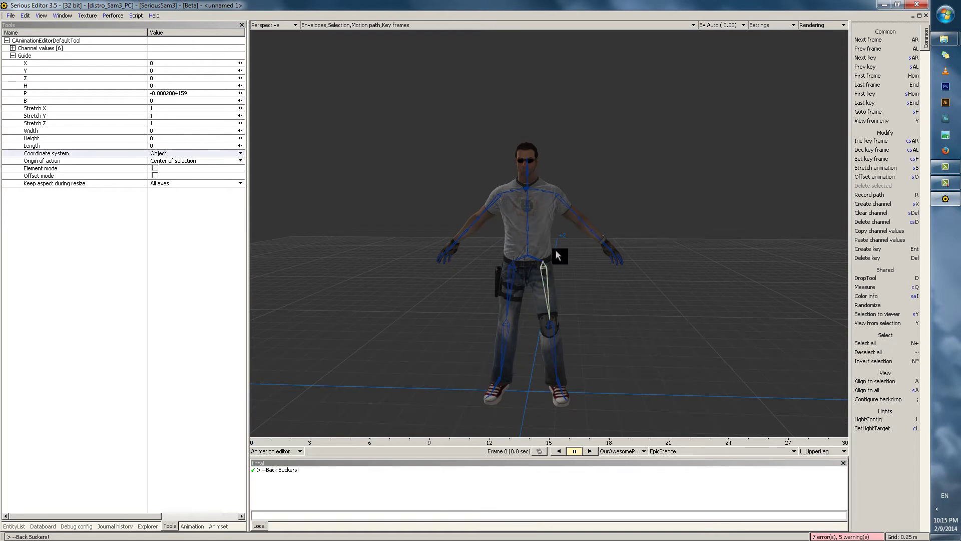
{"action": "scroll", "coordinate": [549, 200], "scroll_direction": "up", "scroll_amount": 2}
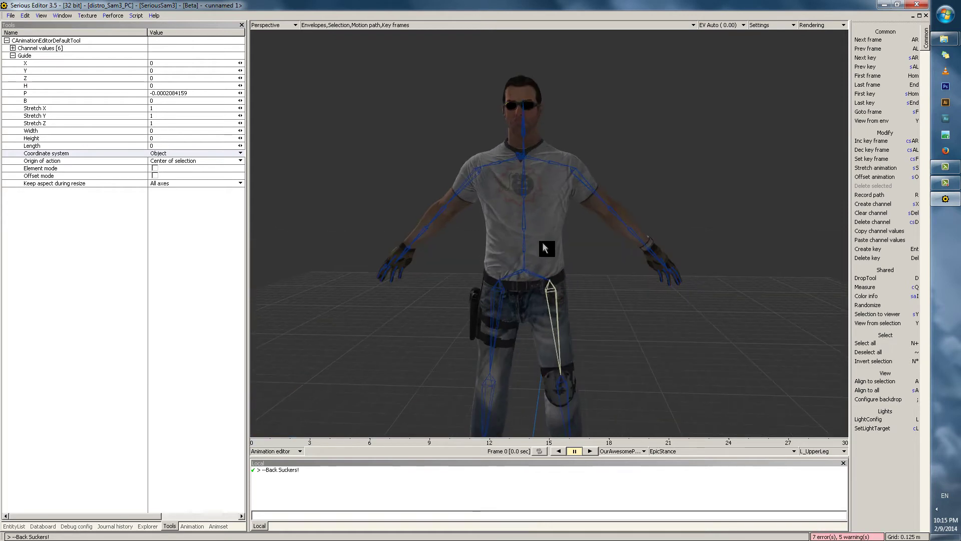
{"action": "middle_click_drag", "start_coordinate": [559, 214], "coordinate": [533, 268]}
{"action": "scroll", "coordinate": [561, 239], "scroll_direction": "down", "scroll_amount": 1}
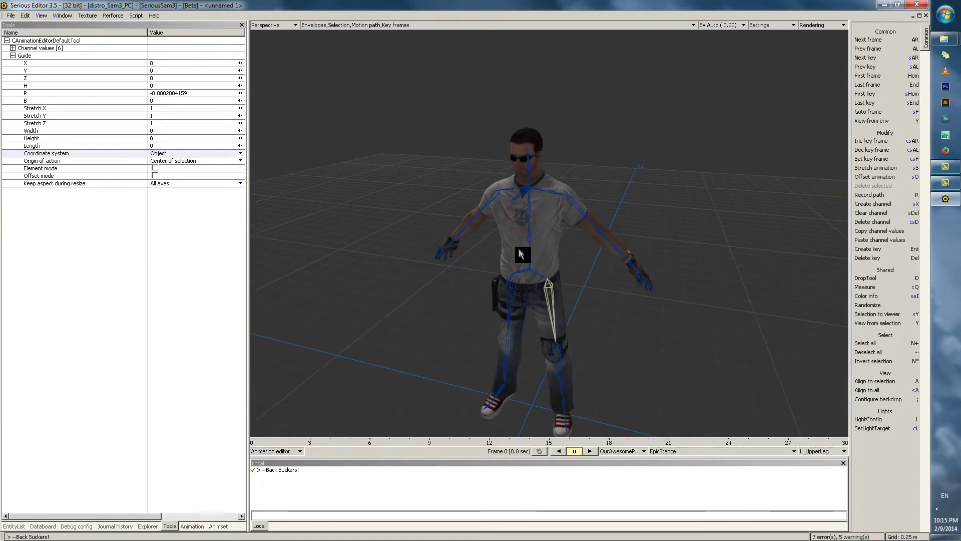
{"action": "middle_click_drag", "start_coordinate": [532, 285], "coordinate": [584, 355]}
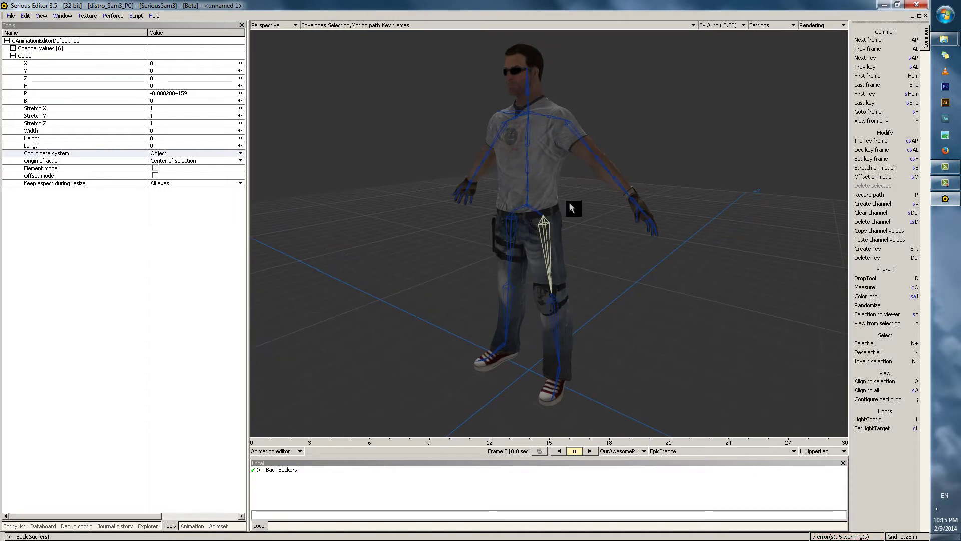
{"action": "middle_click_drag", "start_coordinate": [570, 205], "coordinate": [578, 229]}
{"action": "left_click_drag", "start_coordinate": [546, 164], "coordinate": [526, 225]}
{"action": "left_click", "coordinate": [526, 230]}
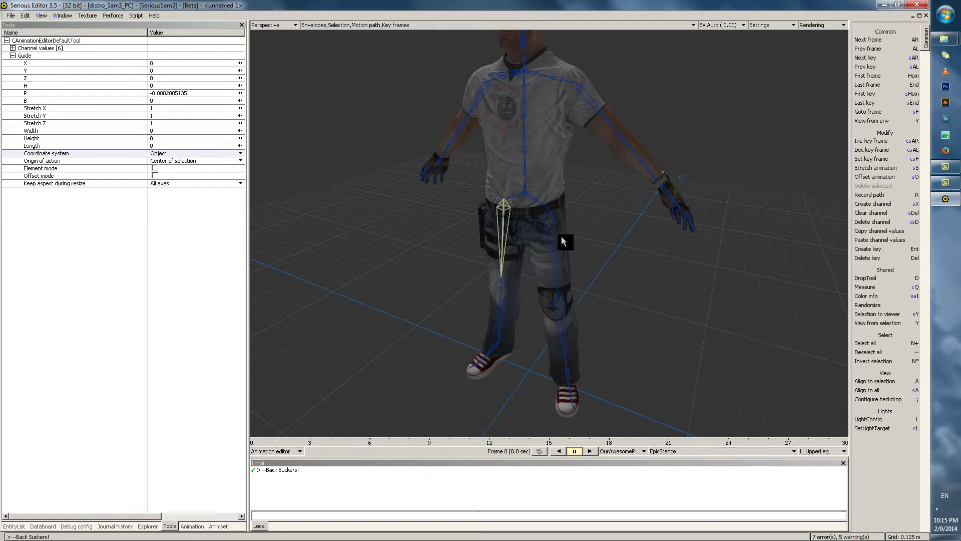
{"action": "middle_click_drag", "start_coordinate": [562, 240], "coordinate": [584, 210]}
- Adjust the pelvis bone and spread the left upper leg bone slightly outward
{"action": "left_click", "coordinate": [530, 122]}
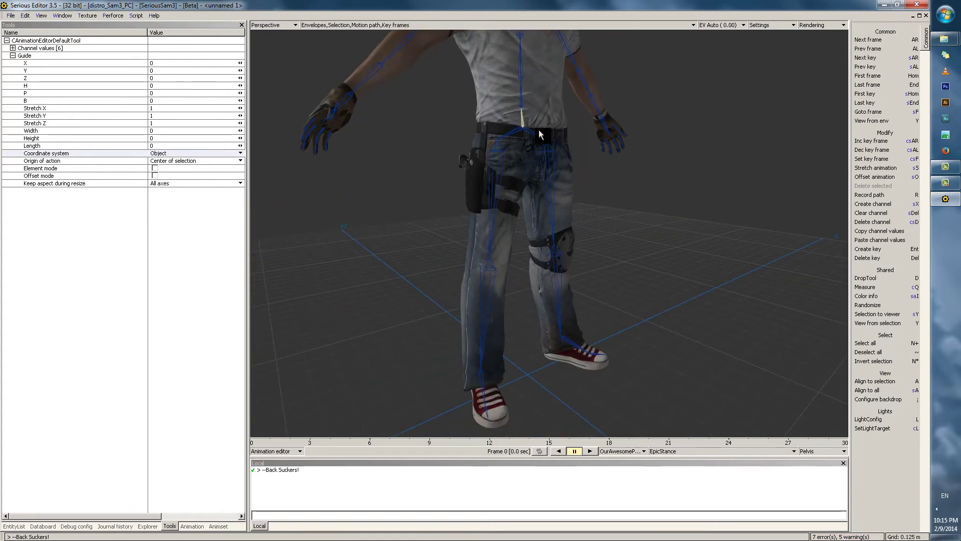
{"action": "middle_click_drag", "start_coordinate": [530, 122], "coordinate": [554, 137]}
{"action": "left_click_drag", "start_coordinate": [521, 165], "coordinate": [548, 186]}
{"action": "left_click", "coordinate": [546, 203]}
{"action": "middle_click_drag", "start_coordinate": [590, 208], "coordinate": [663, 228]}
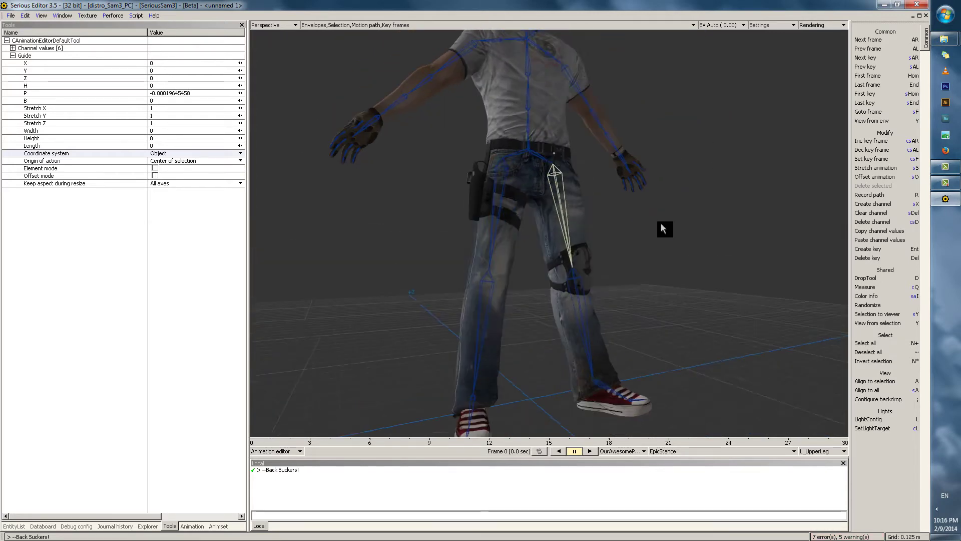
- Rotate the left lower leg bone slightly inward, and adjust the pelvis bone again
{"action": "left_click", "coordinate": [578, 307]}
{"action": "middle_click_drag", "start_coordinate": [620, 253], "coordinate": [604, 257]}
{"action": "left_click_drag", "start_coordinate": [592, 247], "coordinate": [583, 253]}
{"action": "left_click", "coordinate": [531, 112]}
{"action": "left_click_drag", "start_coordinate": [531, 114], "coordinate": [534, 134]}
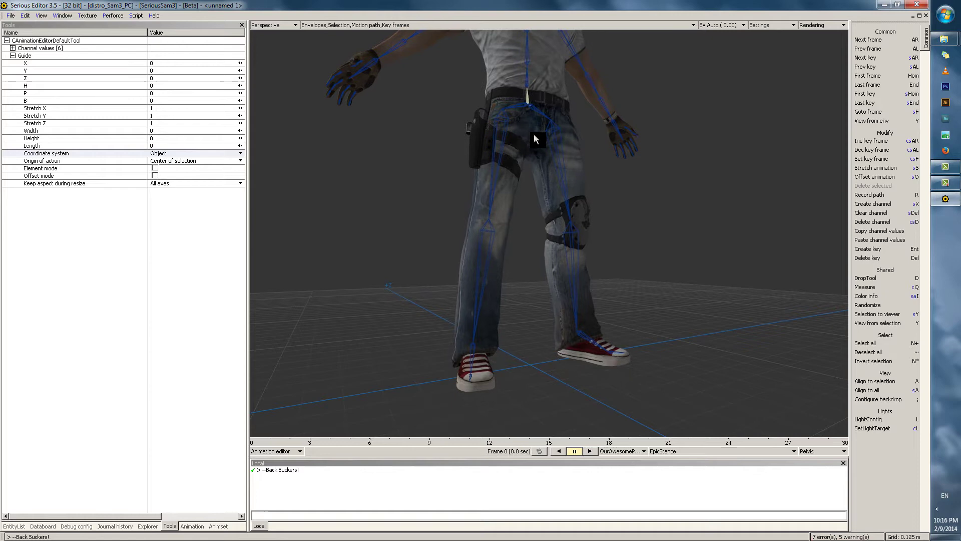
- Pose the right leg through its upper and lower leg bones, and rotate the right foot bone
{"action": "middle_click_drag", "start_coordinate": [620, 236], "coordinate": [543, 213]}
{"action": "left_click", "coordinate": [541, 199]}
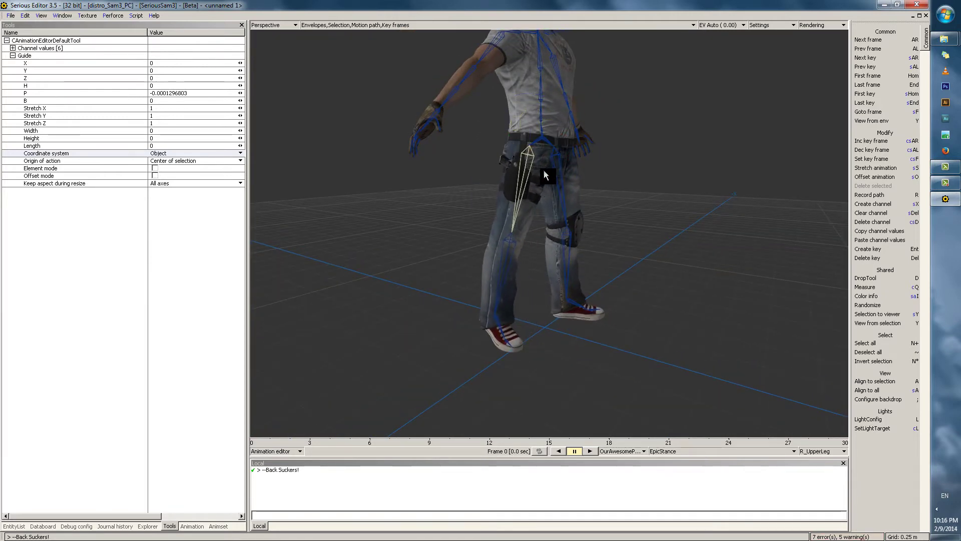
{"action": "left_click", "coordinate": [518, 254]}
{"action": "middle_click_drag", "start_coordinate": [549, 254], "coordinate": [516, 331]}
{"action": "left_click", "coordinate": [504, 350]}
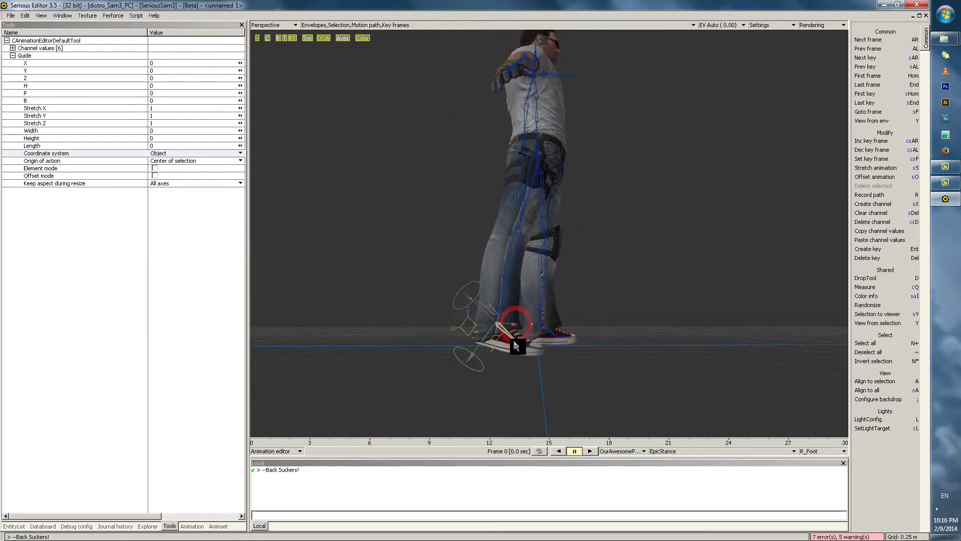
{"action": "left_click_drag", "start_coordinate": [517, 338], "coordinate": [527, 338]}
{"action": "middle_click_drag", "start_coordinate": [527, 338], "coordinate": [473, 337]}
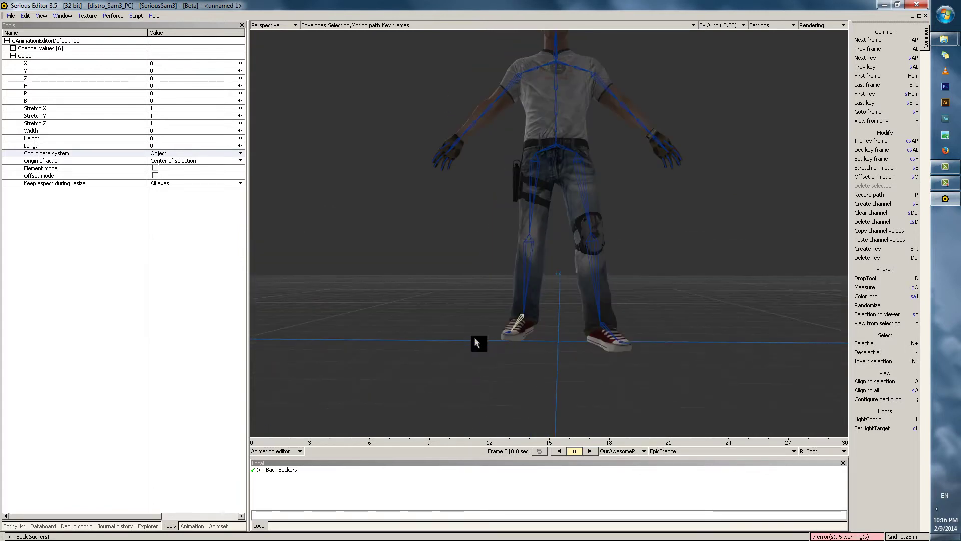
- Refine the leg stance with the right upper leg bone, and clear the bone selection
{"action": "scroll", "coordinate": [609, 249], "scroll_direction": "down", "scroll_amount": 1}
{"action": "middle_click_drag", "start_coordinate": [609, 248], "coordinate": [594, 269]}
{"action": "left_click", "coordinate": [602, 305]}
{"action": "left_click", "coordinate": [535, 197]}
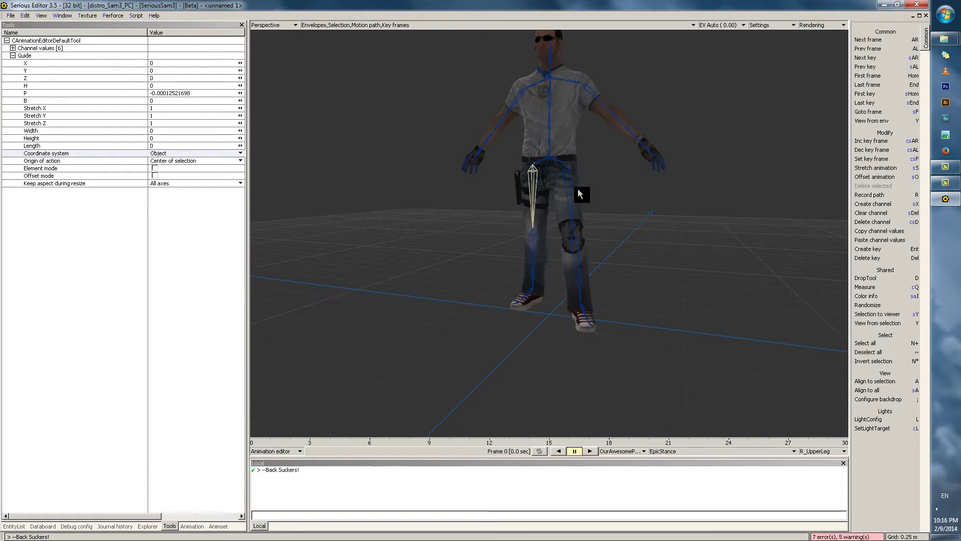
{"action": "middle_click_drag", "start_coordinate": [579, 194], "coordinate": [553, 167]}
{"action": "left_click_drag", "start_coordinate": [540, 122], "coordinate": [579, 178]}
{"action": "scroll", "coordinate": [626, 181], "scroll_direction": "down", "scroll_amount": 1}
{"action": "left_click", "coordinate": [631, 198]}
{"action": "middle_click_drag", "start_coordinate": [627, 181], "coordinate": [547, 204]}
{"action": "left_click", "coordinate": [630, 202]}
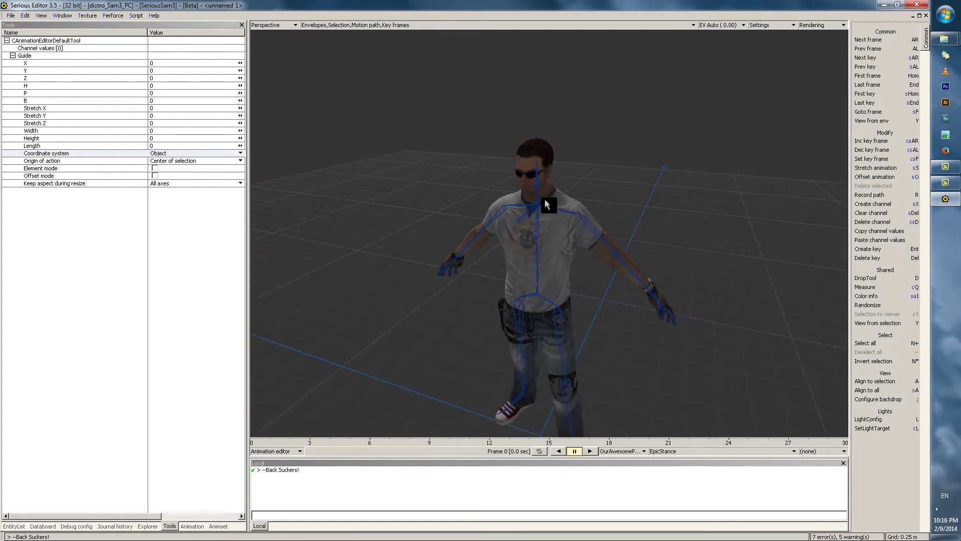
- Select the neck bone and rotate it slightly in object space
{"action": "left_click", "coordinate": [539, 203]}
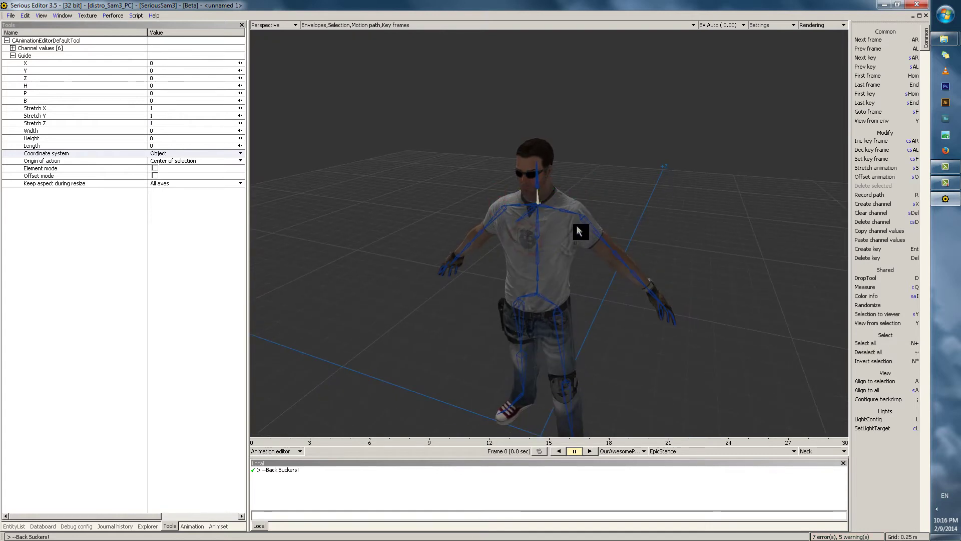
{"action": "middle_click_drag", "start_coordinate": [579, 232], "coordinate": [499, 221]}
{"action": "left_click_drag", "start_coordinate": [499, 212], "coordinate": [482, 215]}
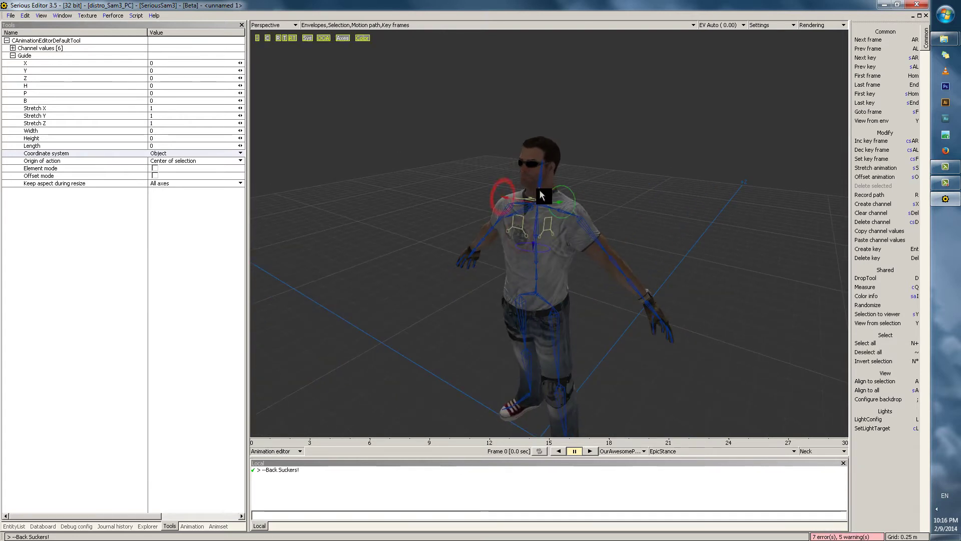
{"action": "left_click", "coordinate": [548, 190]}
{"action": "left_click", "coordinate": [536, 234]}
- Rotate the head bone slightly, and return to the neck bone to check the head's posture
{"action": "left_click", "coordinate": [539, 184]}
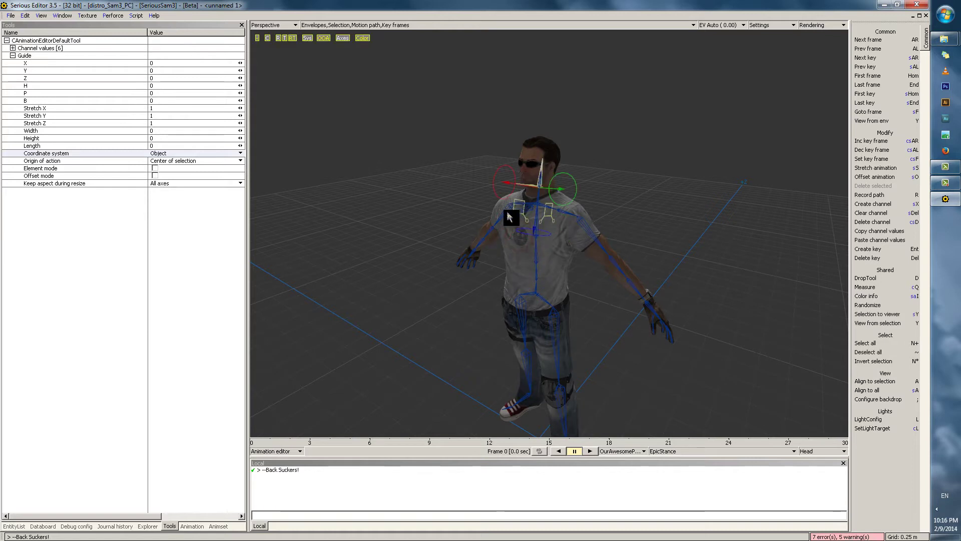
{"action": "left_click_drag", "start_coordinate": [502, 201], "coordinate": [499, 200]}
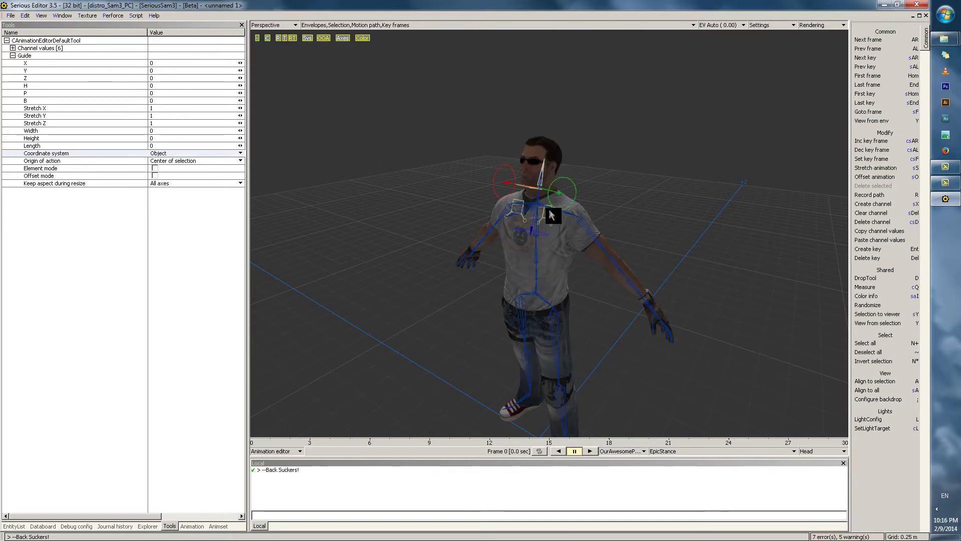
{"action": "mouse_move", "coordinate": [544, 236]}
{"action": "left_mouse_down"}
{"action": "mouse_move", "coordinate": [553, 236]}
{"action": "mouse_move", "coordinate": [532, 236]}
{"action": "mouse_move", "coordinate": [544, 236]}
{"action": "left_mouse_up"}
{"action": "middle_click_drag", "start_coordinate": [554, 256], "coordinate": [606, 267]}
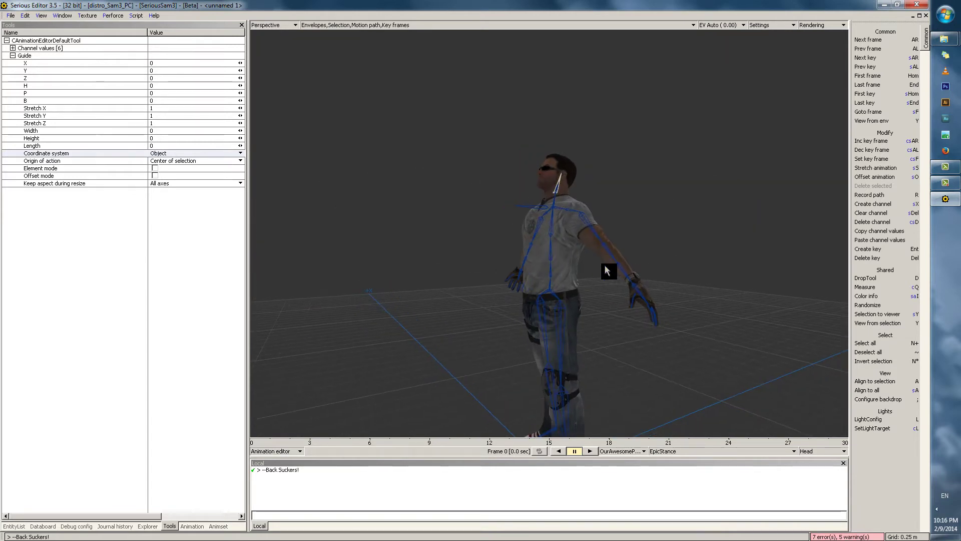
{"action": "left_click", "coordinate": [527, 224]}
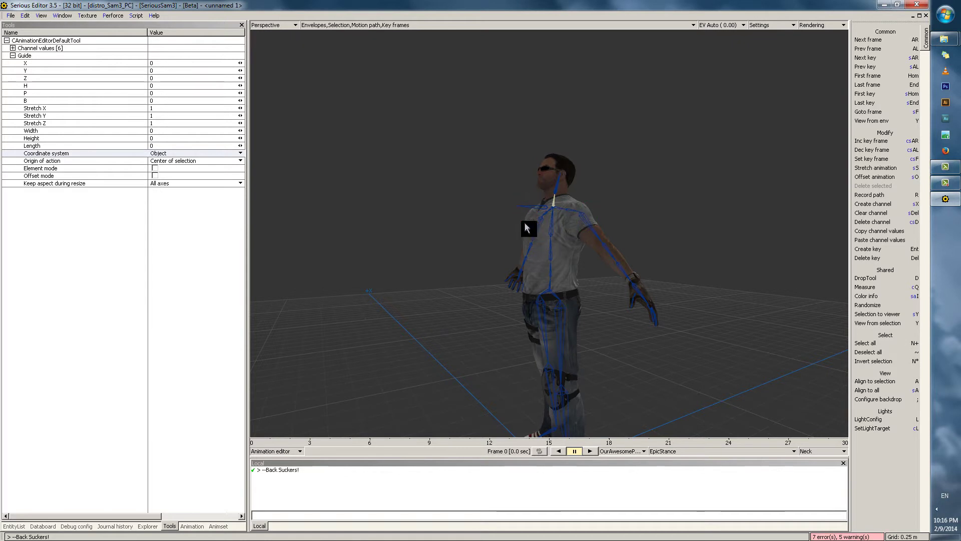
- Lower the left upper arm bone toward the torso and rotate the left lower arm bone
{"action": "middle_click_drag", "start_coordinate": [542, 208], "coordinate": [567, 221]}
{"action": "left_click", "coordinate": [595, 189]}
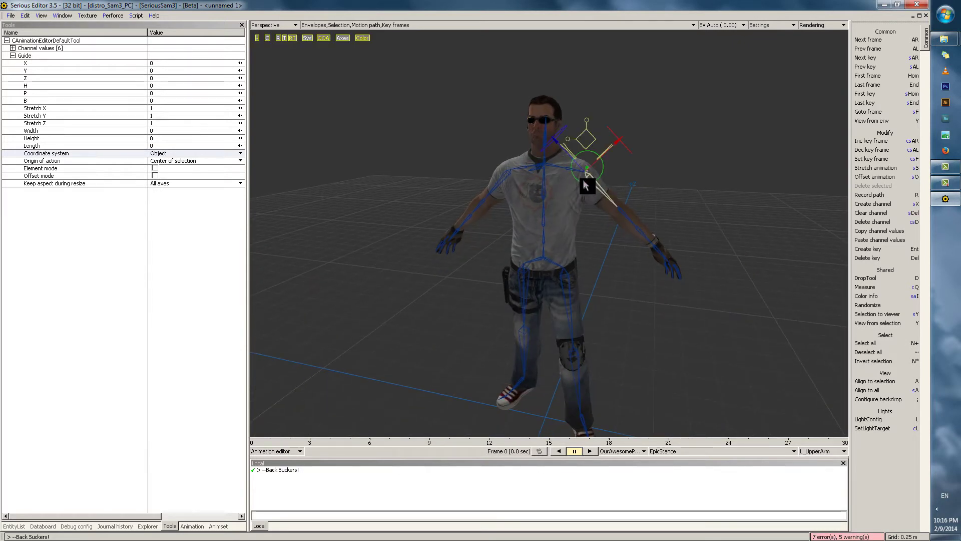
{"action": "left_click_drag", "start_coordinate": [585, 185], "coordinate": [591, 222]}
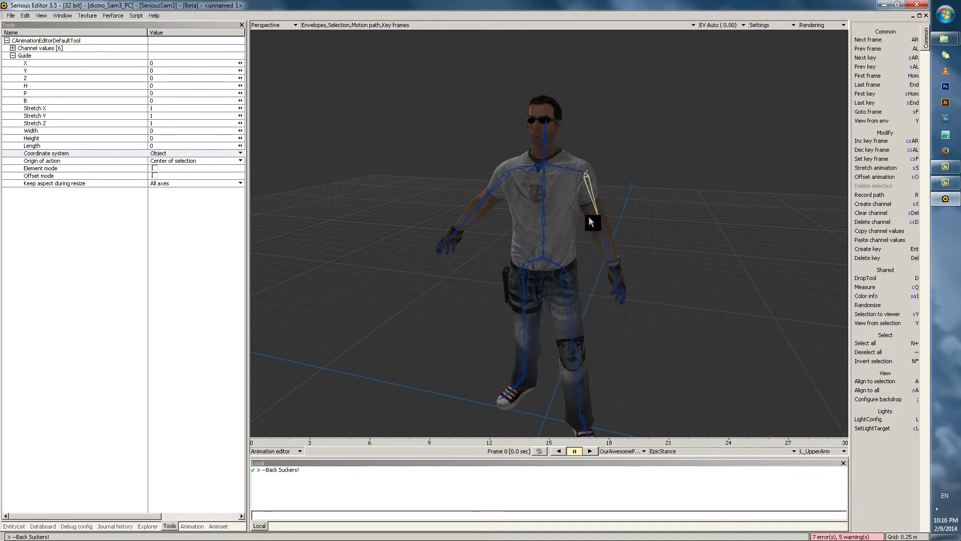
{"action": "middle_click_drag", "start_coordinate": [590, 222], "coordinate": [571, 245]}
{"action": "left_click", "coordinate": [570, 245]}
{"action": "left_click_drag", "start_coordinate": [590, 246], "coordinate": [616, 254]}
{"action": "middle_click_drag", "start_coordinate": [568, 261], "coordinate": [633, 247]}
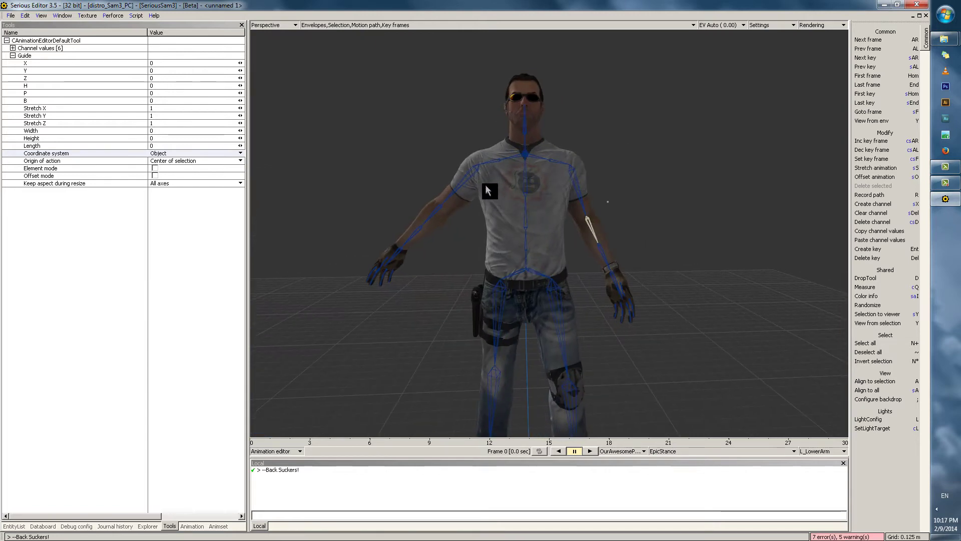
- Select the right upper arm bone and rotate it down toward the torso
{"action": "middle_click_drag", "start_coordinate": [501, 184], "coordinate": [554, 189]}
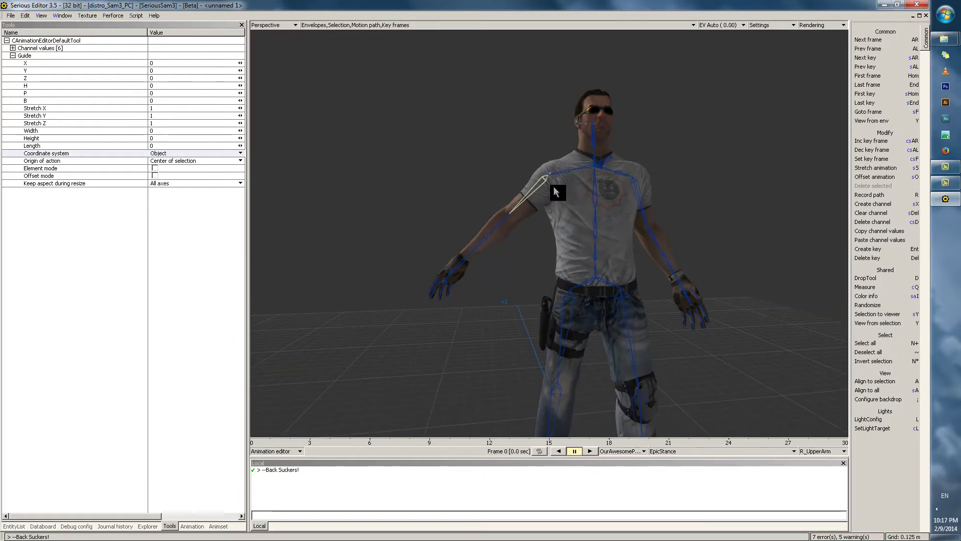
{"action": "middle_click_drag", "start_coordinate": [498, 213], "coordinate": [614, 264]}
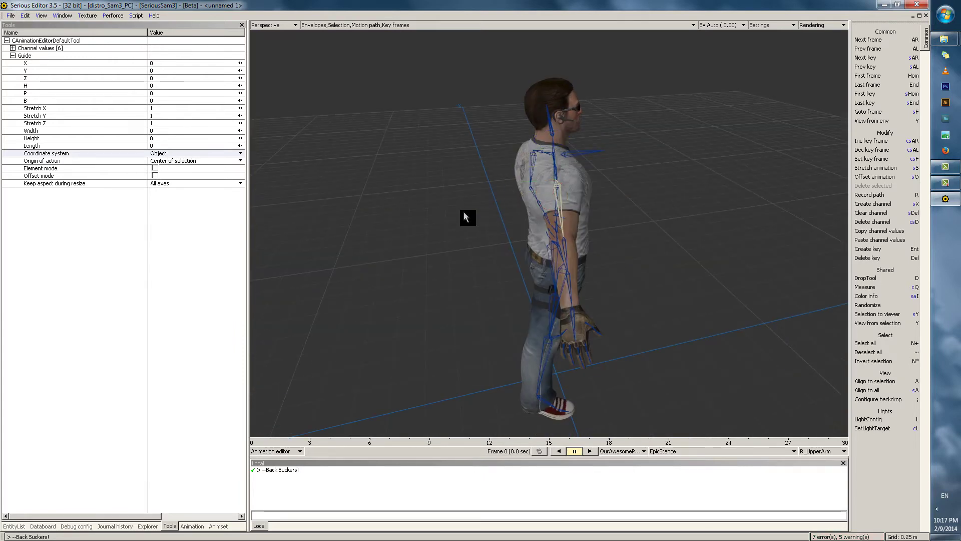
{"action": "scroll", "coordinate": [517, 206], "scroll_direction": "up", "scroll_amount": 2}
{"action": "middle_click_drag", "start_coordinate": [465, 214], "coordinate": [497, 197]}
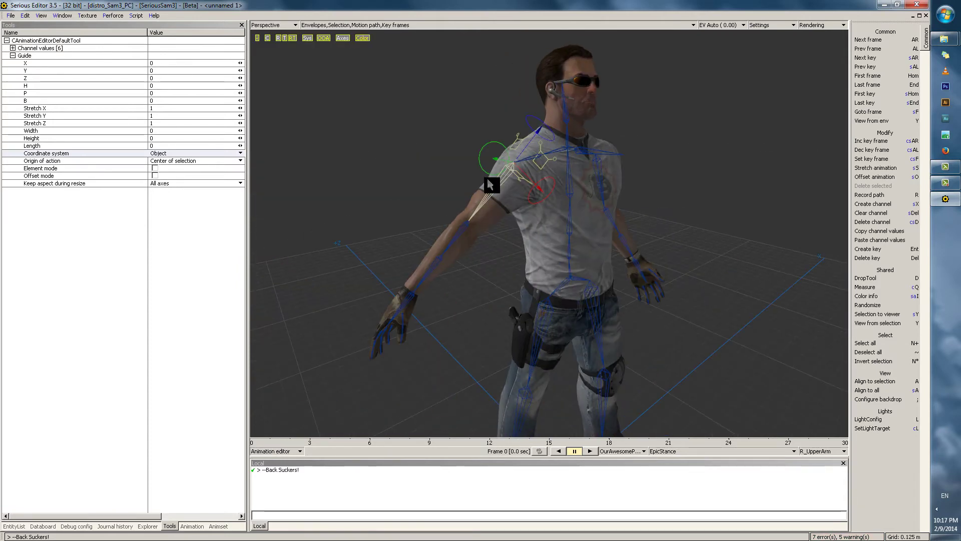
{"action": "left_click_drag", "start_coordinate": [484, 171], "coordinate": [531, 192]}
{"action": "scroll", "coordinate": [582, 190], "scroll_direction": "down", "scroll_amount": 1}
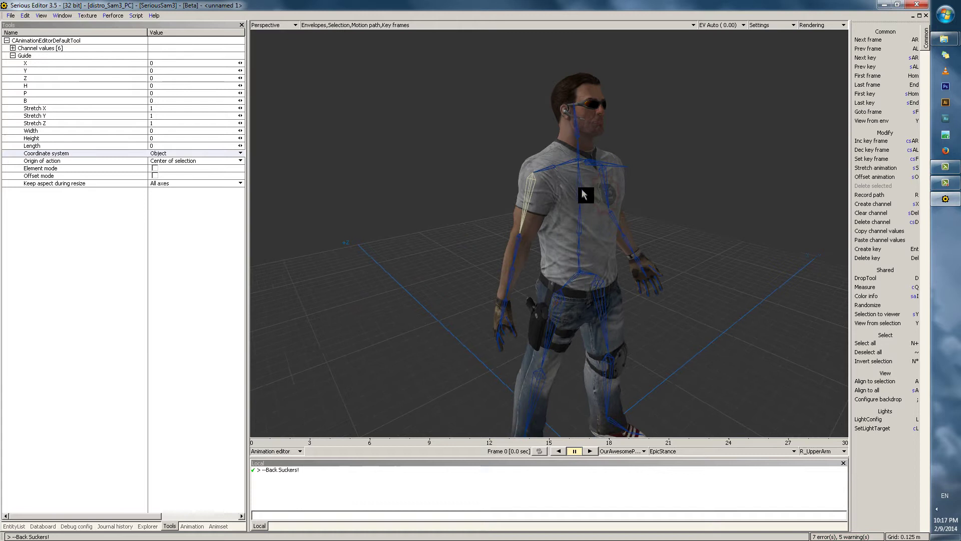
- Select the right lower arm bone and rotate it forward to bend the elbow slightly
{"action": "middle_click_drag", "start_coordinate": [585, 195], "coordinate": [541, 254]}
{"action": "left_click", "coordinate": [537, 250]}
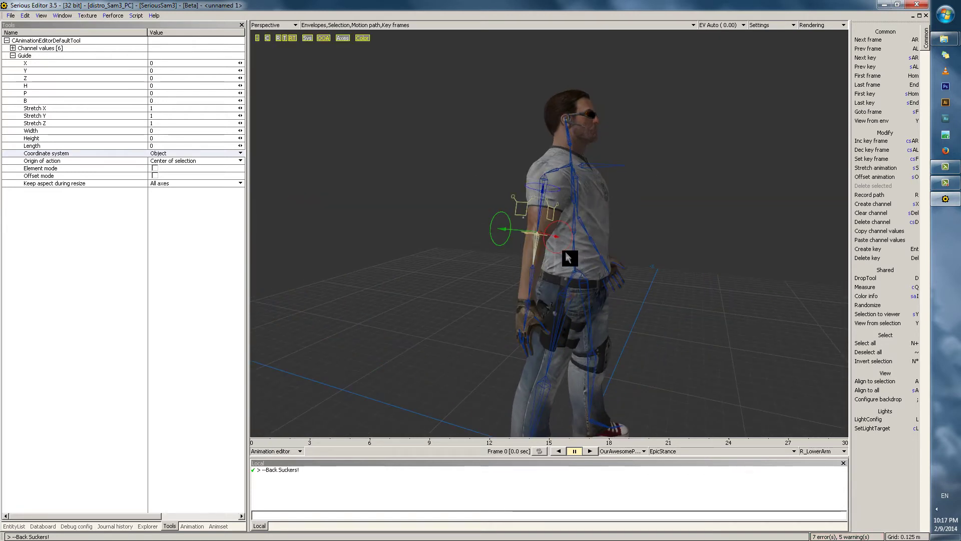
{"action": "left_click_drag", "start_coordinate": [565, 253], "coordinate": [587, 246]}
{"action": "scroll", "coordinate": [600, 221], "scroll_direction": "down", "scroll_amount": 2}
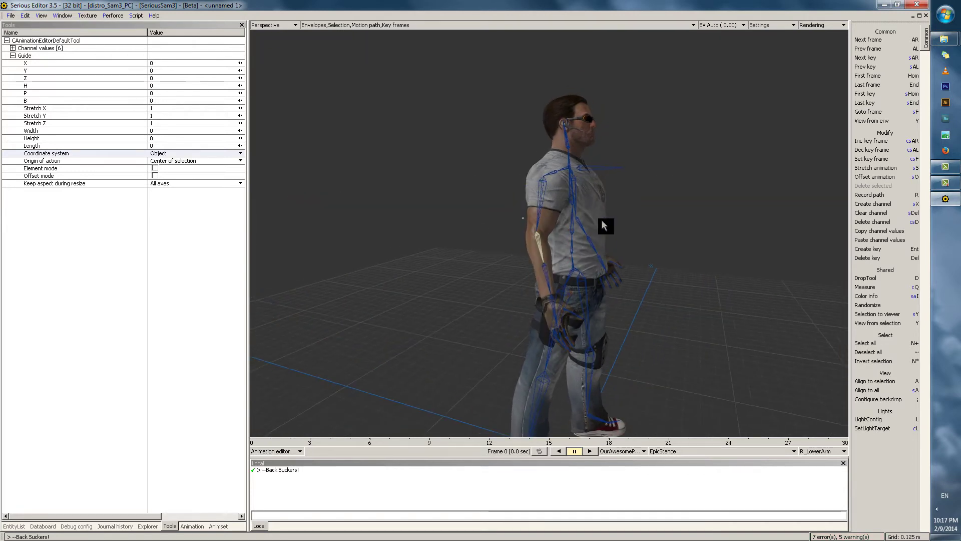
- Reselect the right upper arm bone and rotate it slightly backward to refine the arm's pose
{"action": "left_click", "coordinate": [540, 207]}
{"action": "left_click_drag", "start_coordinate": [571, 210], "coordinate": [558, 210]}
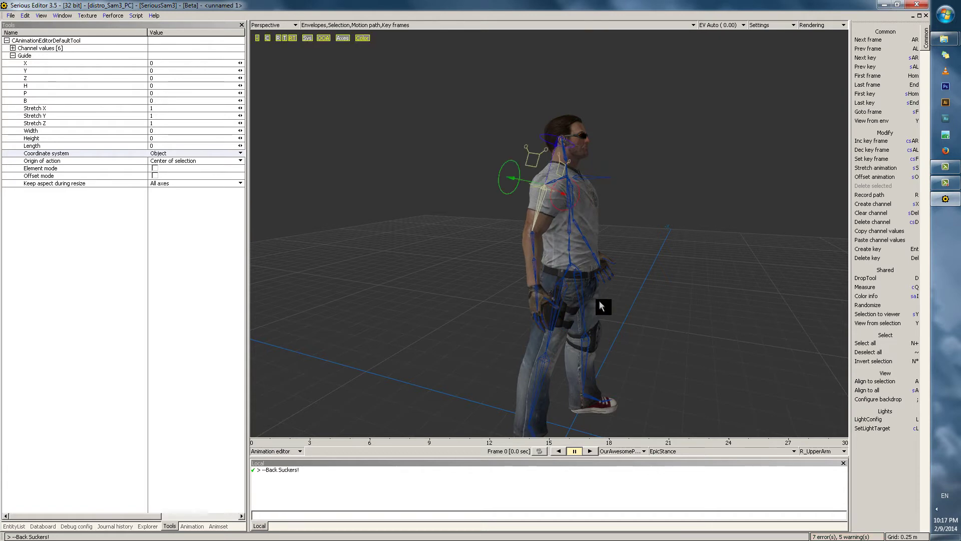
{"action": "middle_click_drag", "start_coordinate": [599, 303], "coordinate": [498, 267]}
{"action": "mouse_move", "coordinate": [576, 252]}
{"action": "middle_mouse_down"}
{"action": "mouse_move", "coordinate": [605, 161]}
{"action": "mouse_move", "coordinate": [609, 209]}
{"action": "mouse_move", "coordinate": [557, 255]}
{"action": "middle_mouse_up"}
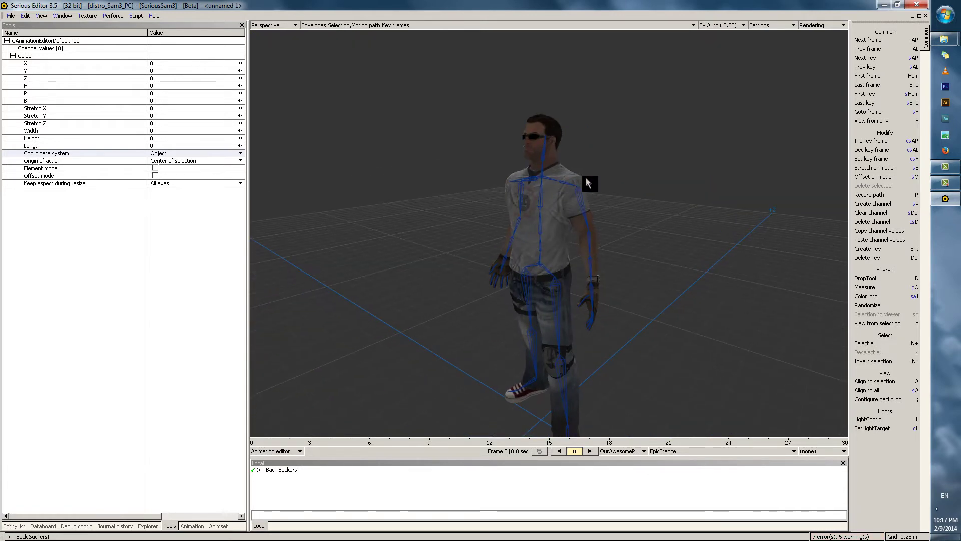
- Select the MidTorso bone and check the character's torso and arm posture from several sides
{"action": "middle_click_drag", "start_coordinate": [587, 183], "coordinate": [529, 242]}
{"action": "left_click", "coordinate": [541, 232]}
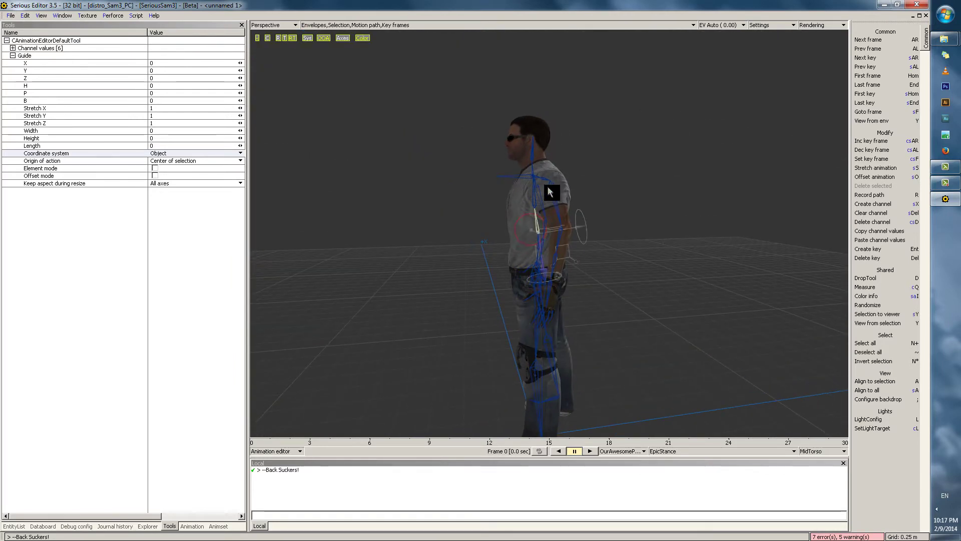
{"action": "middle_click_drag", "start_coordinate": [550, 191], "coordinate": [533, 212]}
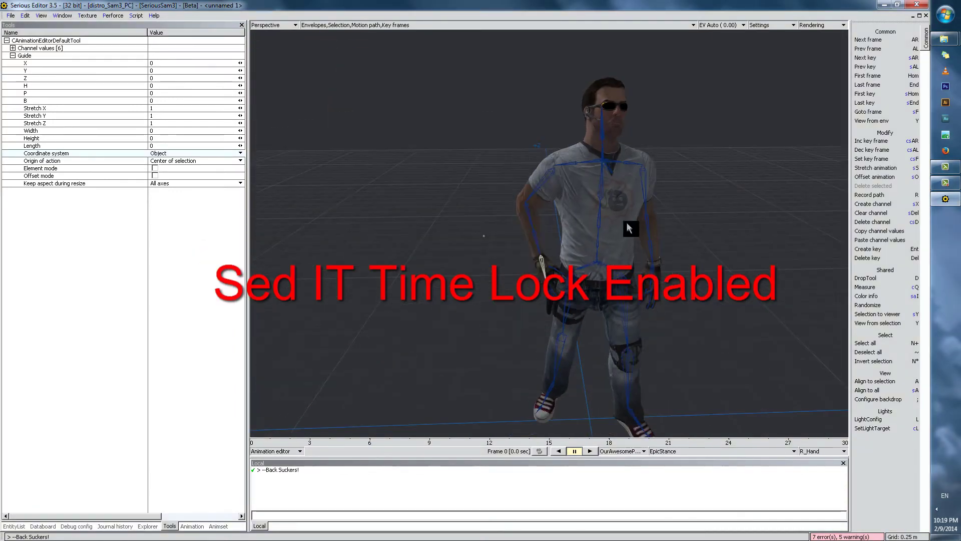
{"action": "middle_click_drag", "start_coordinate": [626, 227], "coordinate": [617, 278]}
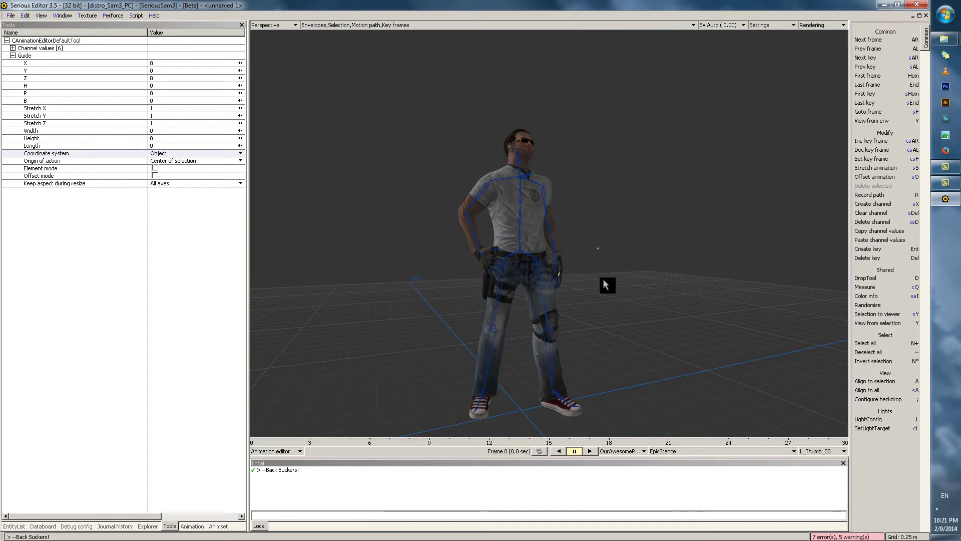
- Select the left second shoulder bone, L_Shoulder_02, and check the shoulder posture against the whole stance
{"action": "middle_click_drag", "start_coordinate": [551, 221], "coordinate": [541, 171]}
{"action": "scroll", "coordinate": [556, 189], "scroll_direction": "up", "scroll_amount": 2}
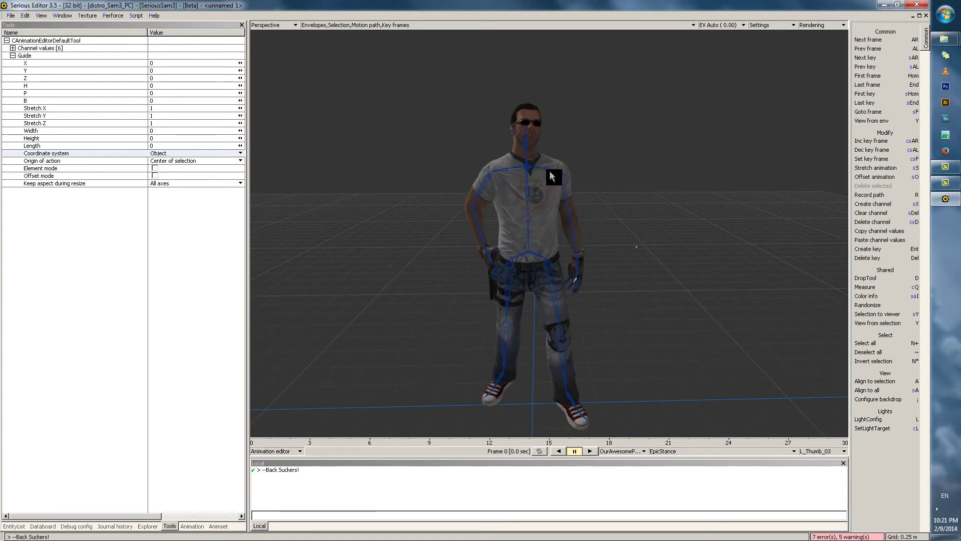
{"action": "left_click", "coordinate": [564, 176]}
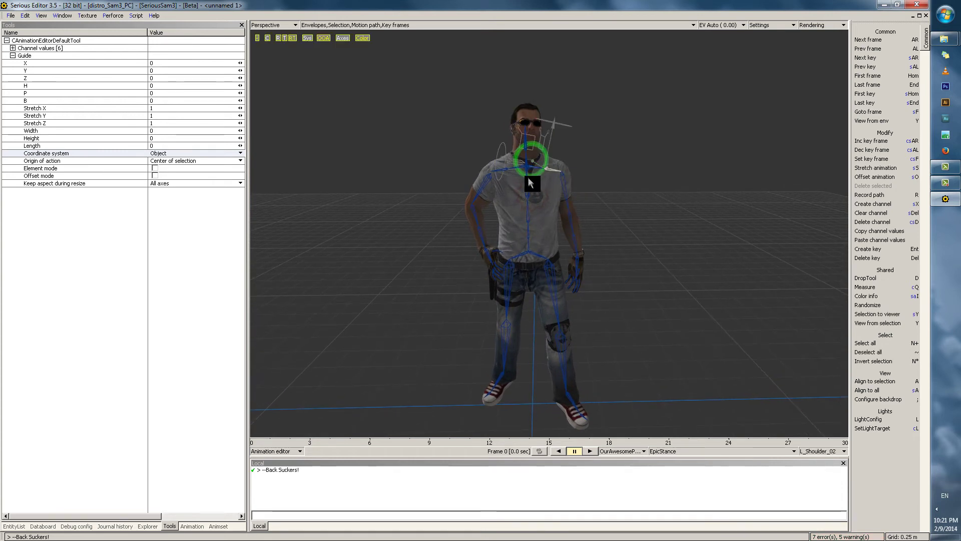
{"action": "middle_click_drag", "start_coordinate": [534, 181], "coordinate": [579, 244]}
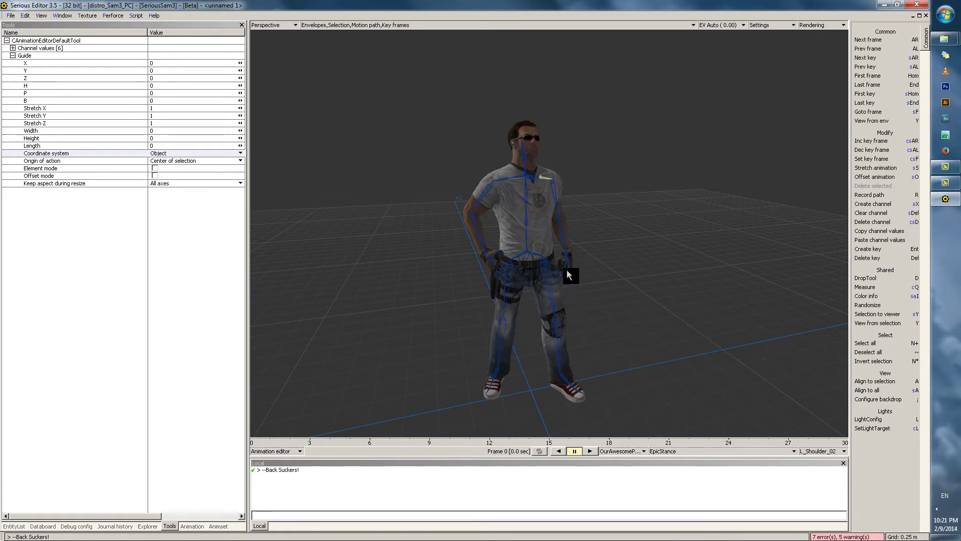
{"action": "scroll", "coordinate": [578, 251], "scroll_direction": "up", "scroll_amount": 1}
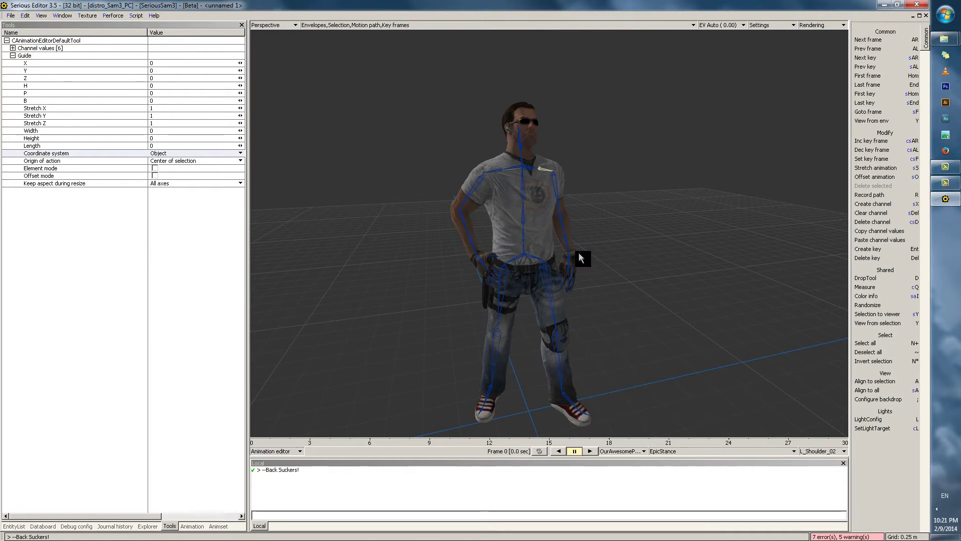
- Select all bones, record a key for all their channels at frame 0, and clear the selection
{"action": "key", "text": "KP_Add"}
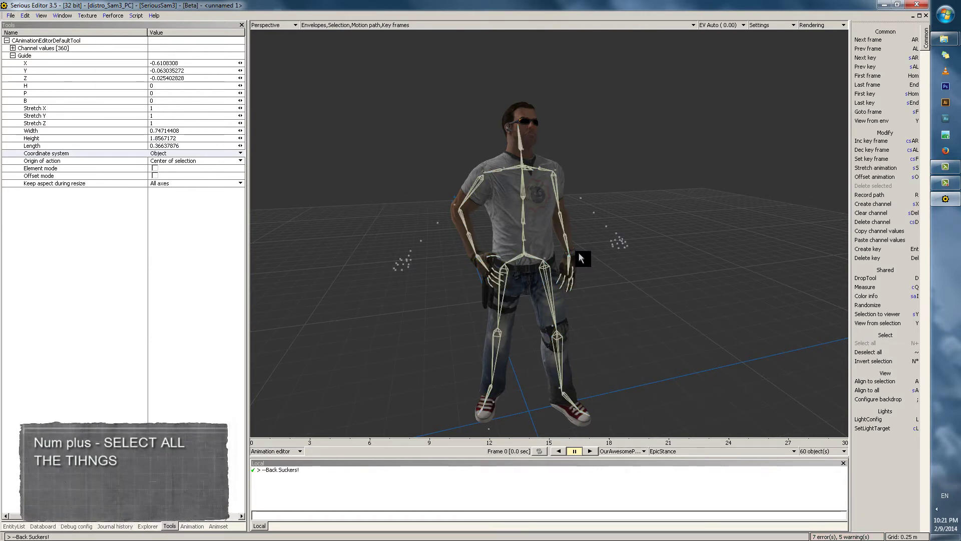
{"action": "key", "text": "Return"}
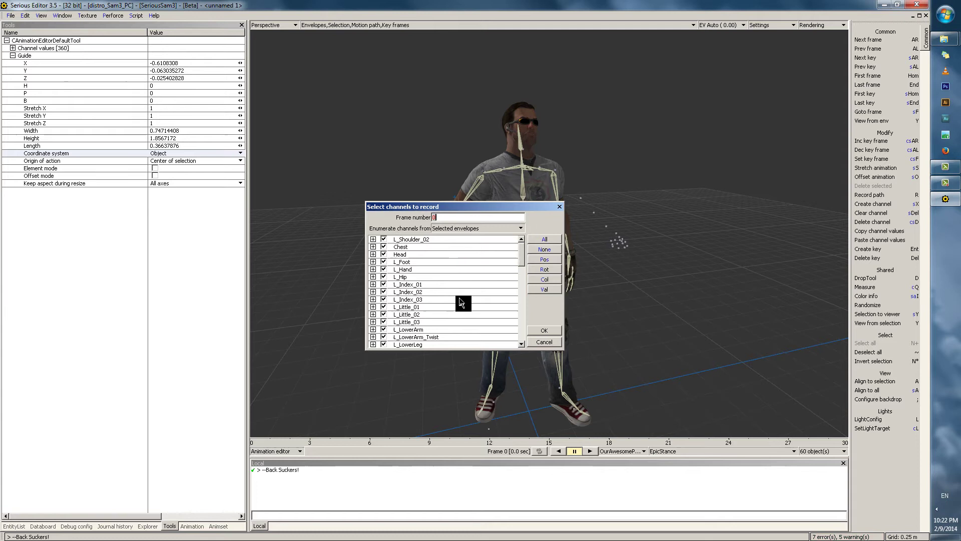
{"action": "scroll", "coordinate": [460, 301], "scroll_direction": "down", "scroll_amount": 4}
{"action": "scroll", "coordinate": [458, 297], "scroll_direction": "down", "scroll_amount": 10}
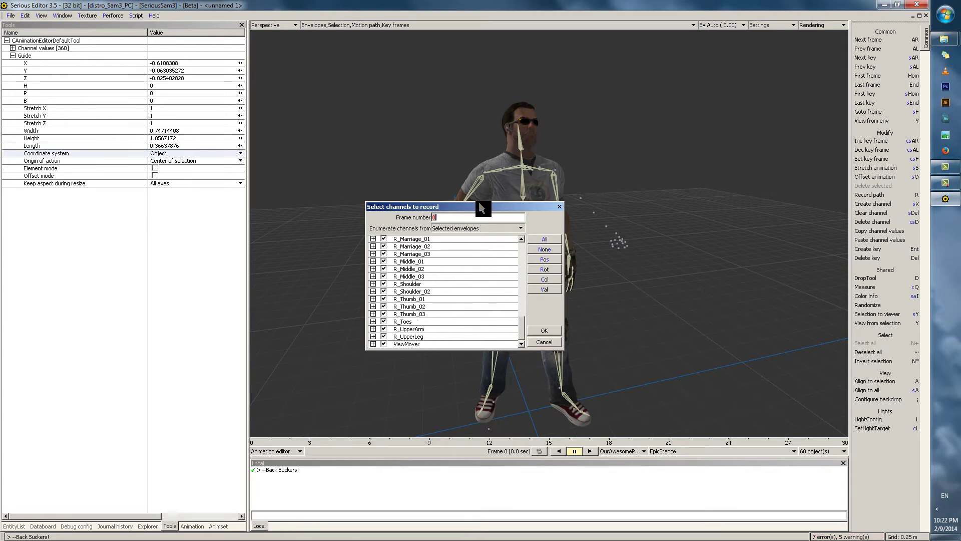
{"action": "left_click_drag", "start_coordinate": [481, 208], "coordinate": [712, 212]}
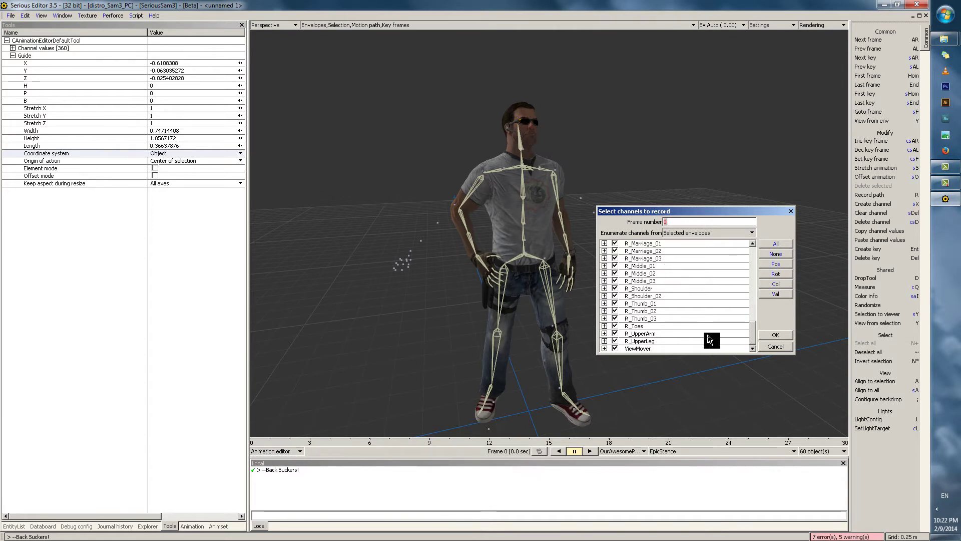
{"action": "left_click", "coordinate": [775, 335]}
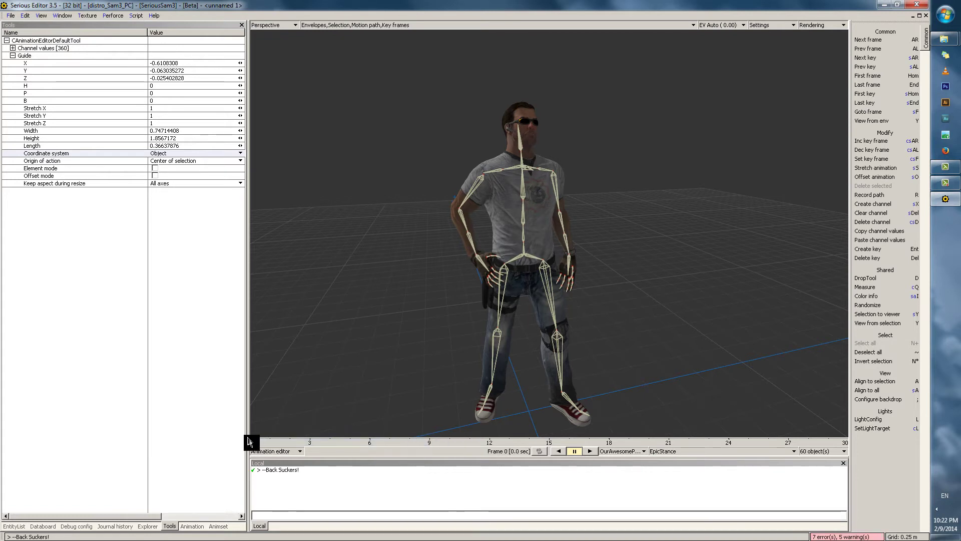
{"action": "left_click", "coordinate": [605, 275]}
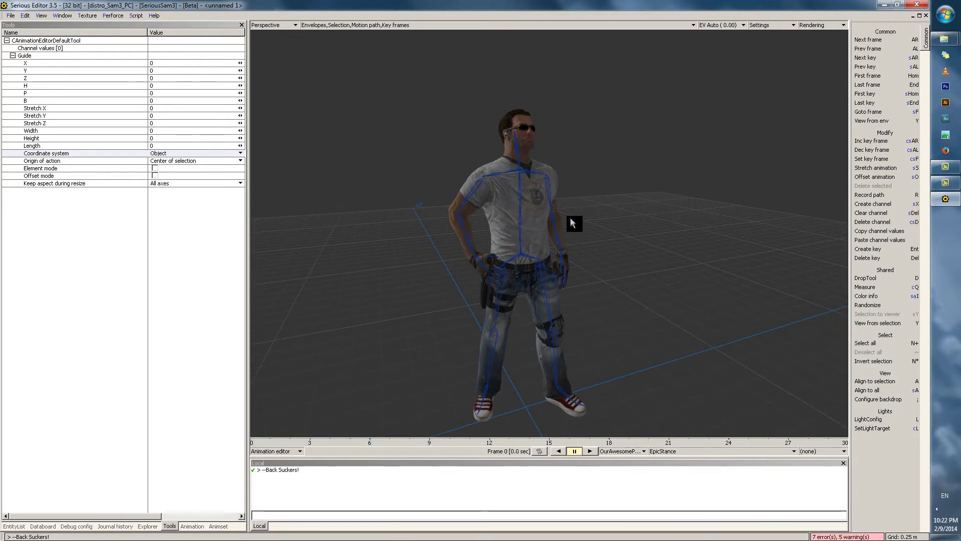
- At frame 15, raise the left upper arm bone out sideways and record a key for all its channels
{"action": "scroll", "coordinate": [551, 326], "scroll_direction": "up", "scroll_amount": 5}
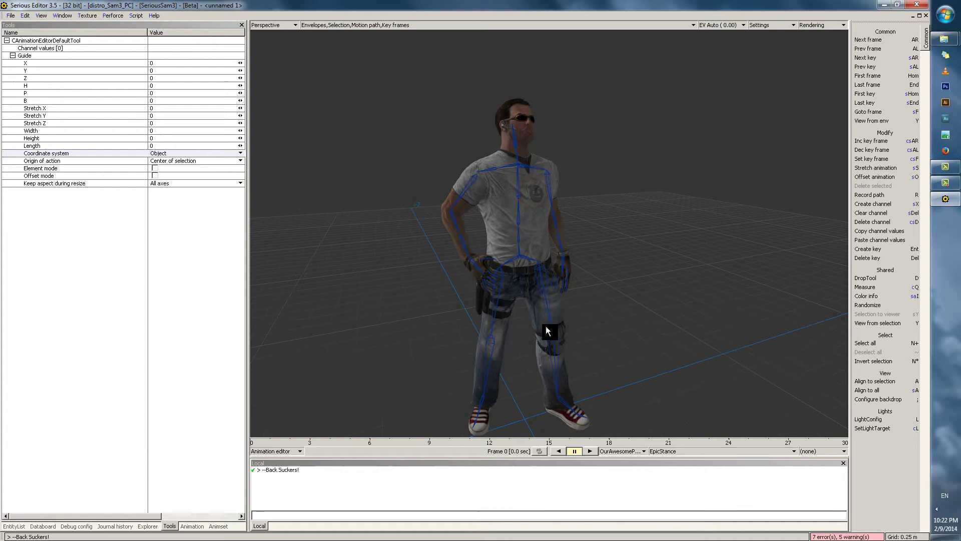
{"action": "left_click", "coordinate": [529, 443]}
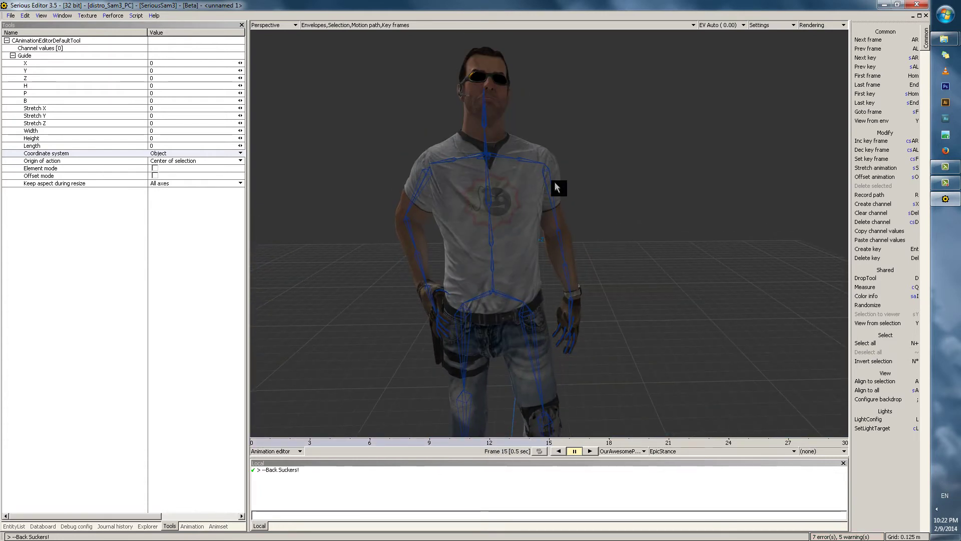
{"action": "left_click", "coordinate": [561, 202]}
{"action": "left_click_drag", "start_coordinate": [549, 178], "coordinate": [586, 214]}
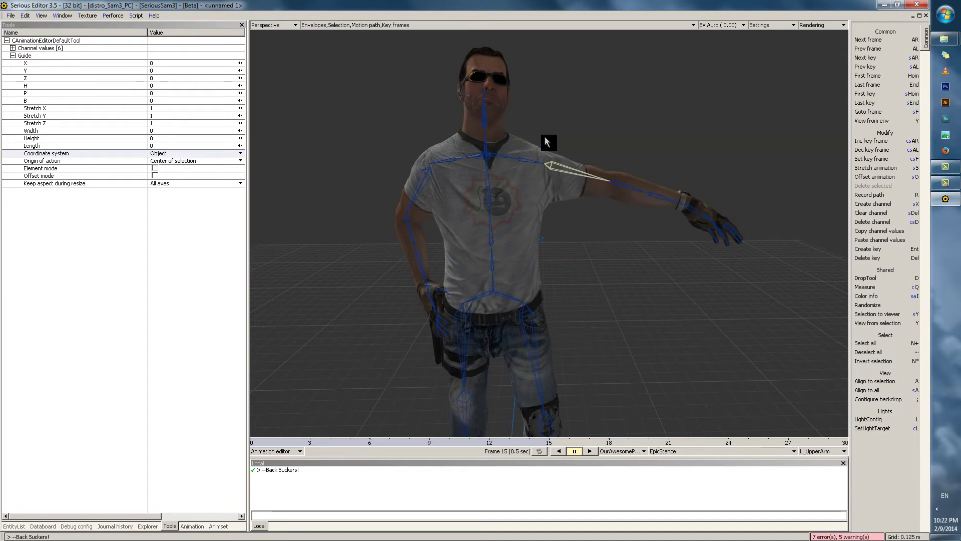
{"action": "key", "text": "Return"}
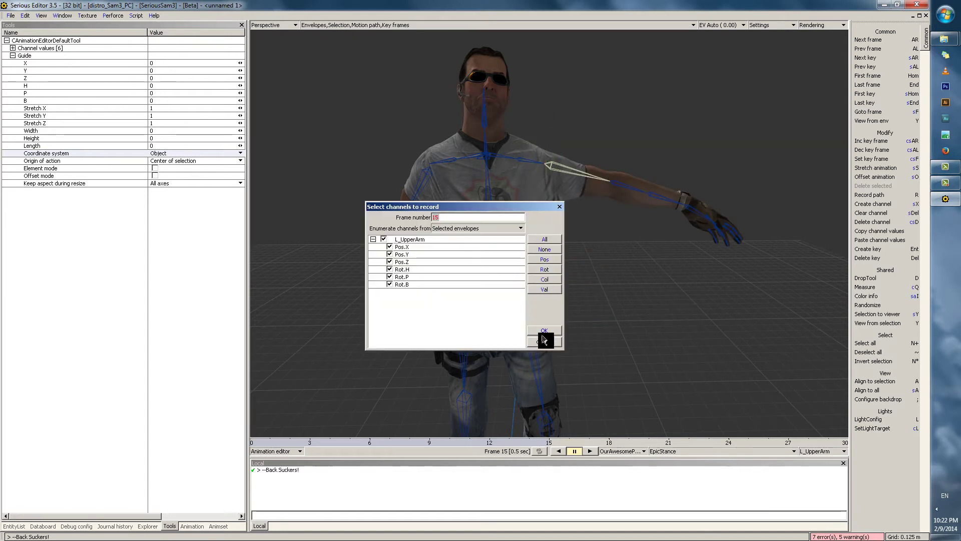
{"action": "left_click", "coordinate": [544, 330]}
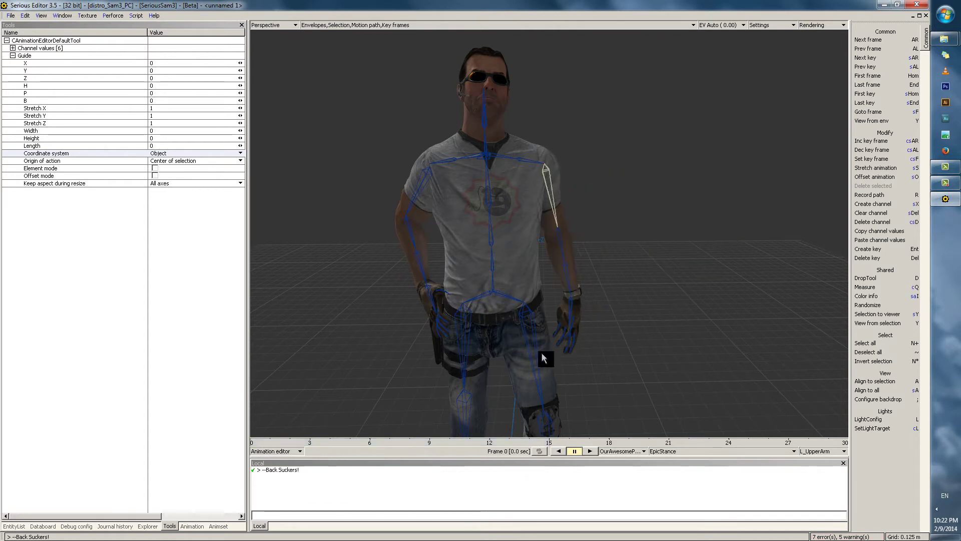
- Play the EpicStance animation and scrub the timeline back to the start to review the left arm's movement
{"action": "left_click", "coordinate": [590, 451]}
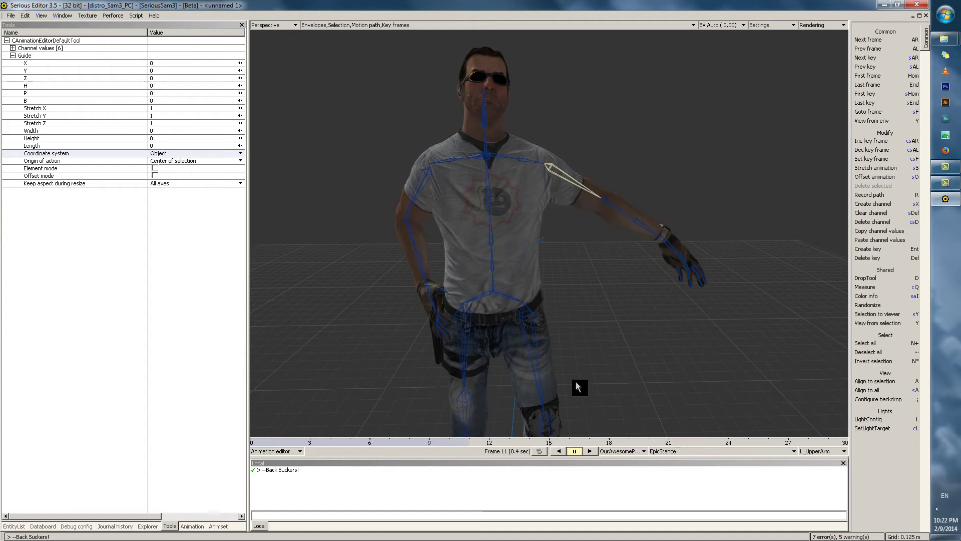
{"action": "scroll", "coordinate": [545, 415], "scroll_direction": "down", "scroll_amount": 3}
{"action": "left_click_drag", "start_coordinate": [449, 441], "coordinate": [217, 449]}
{"action": "scroll", "coordinate": [596, 206], "scroll_direction": "down", "scroll_amount": 2}
{"action": "mouse_move", "coordinate": [596, 206]}
{"action": "middle_mouse_down"}
{"action": "mouse_move", "coordinate": [594, 248]}
{"action": "mouse_move", "coordinate": [602, 255]}
{"action": "mouse_move", "coordinate": [591, 208]}
{"action": "middle_mouse_up"}
{"action": "scroll", "coordinate": [605, 248], "scroll_direction": "up", "scroll_amount": 2}
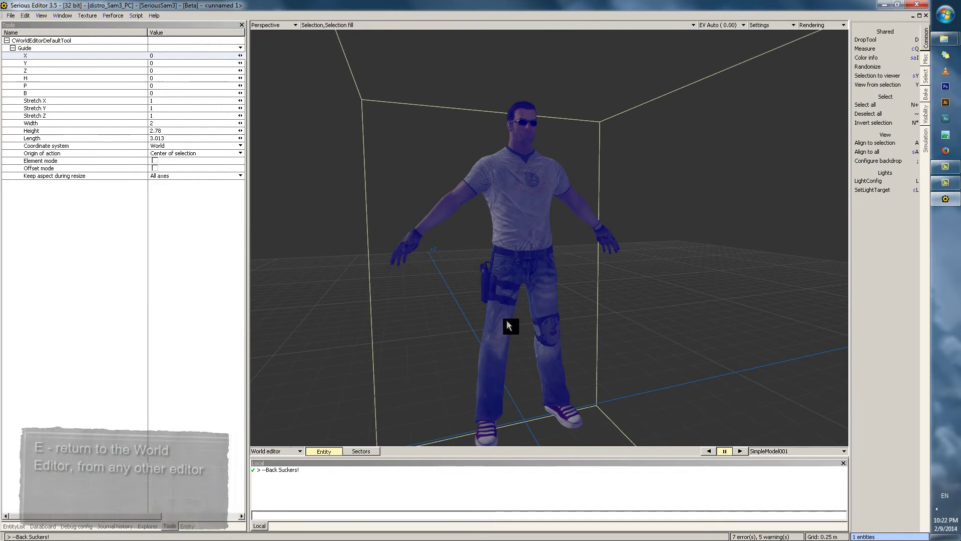
- Return to the World editor, clear the selection, reselect the Sam model and show its entity properties
{"action": "key", "text": "grave"}
{"action": "middle_click_drag", "start_coordinate": [551, 291], "coordinate": [531, 257]}
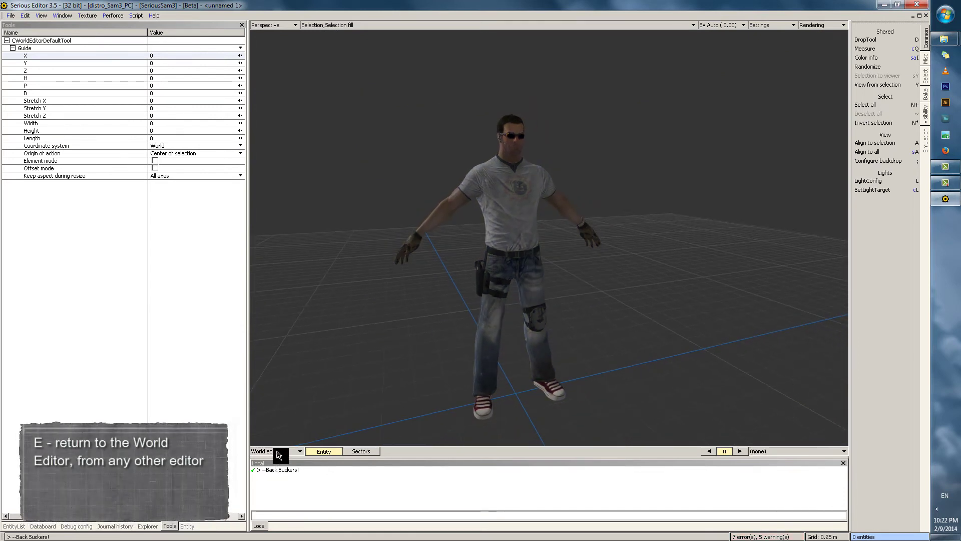
{"action": "left_click", "coordinate": [484, 293]}
{"action": "left_click", "coordinate": [186, 526]}
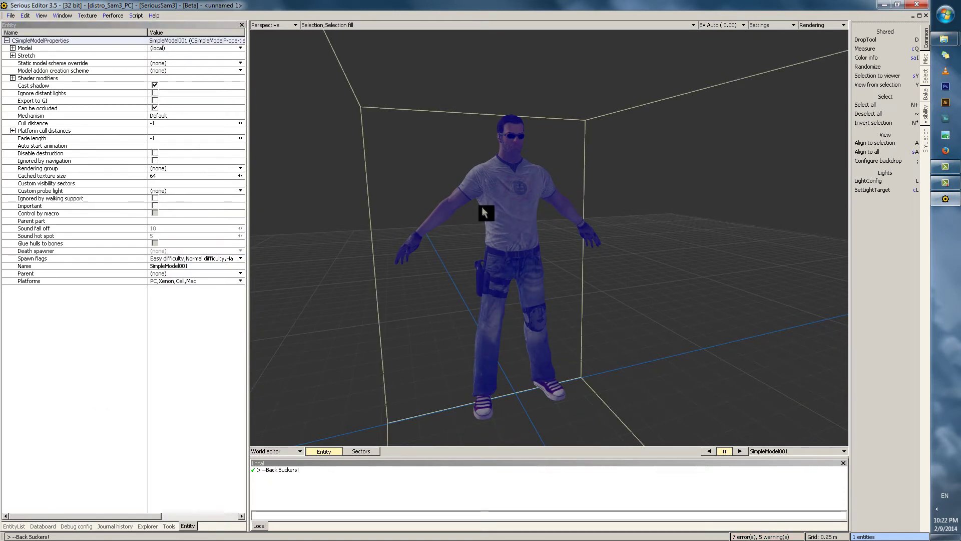
- Set the model's auto start animation to EpicStance, deselect the model and check its pose
{"action": "left_click", "coordinate": [71, 146]}
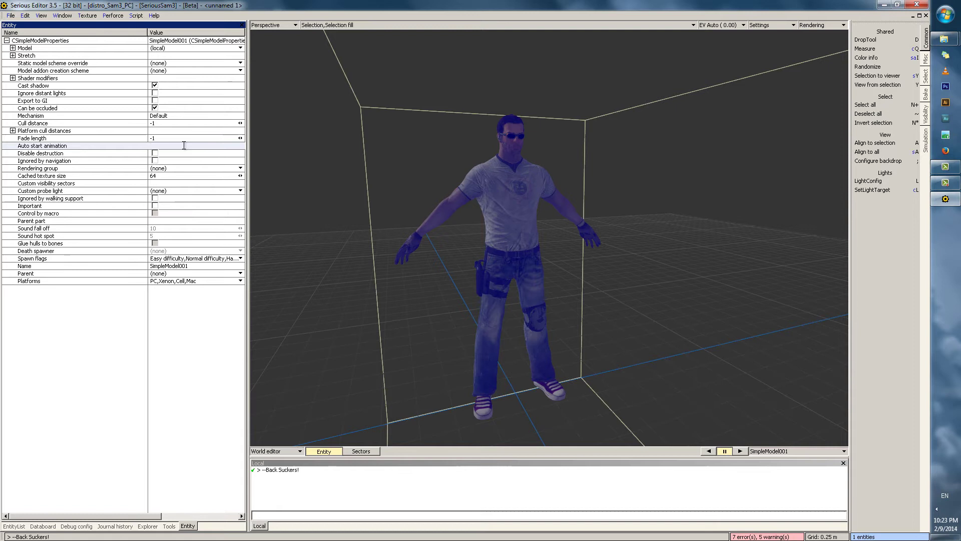
{"action": "type", "text": "Epic"}
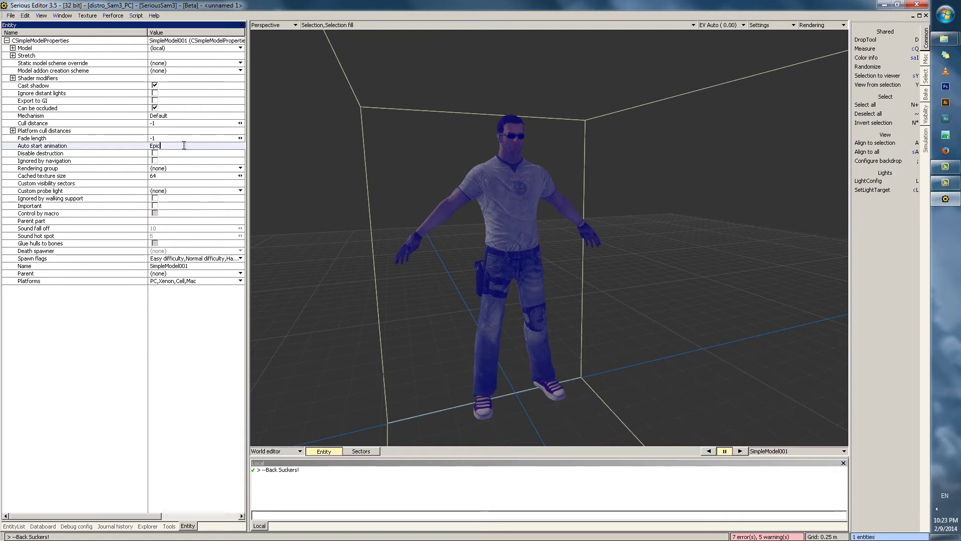
{"action": "type", "text": "Stance"}
{"action": "key", "text": "Return"}
{"action": "left_click", "coordinate": [678, 295]}
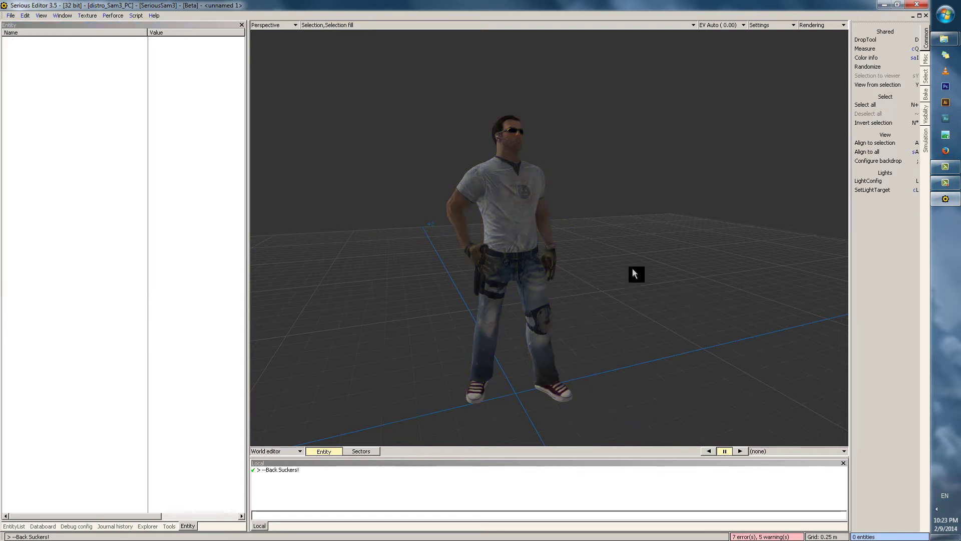
{"action": "middle_click_drag", "start_coordinate": [583, 249], "coordinate": [520, 245]}
{"action": "right_click_drag", "start_coordinate": [521, 249], "coordinate": [633, 301]}
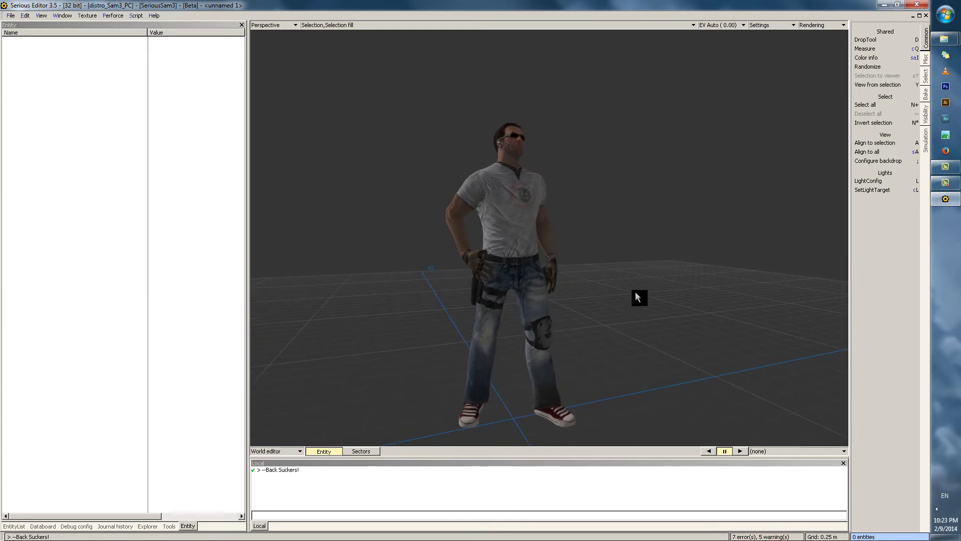
{"action": "right_click_drag", "start_coordinate": [510, 326], "coordinate": [374, 390]}
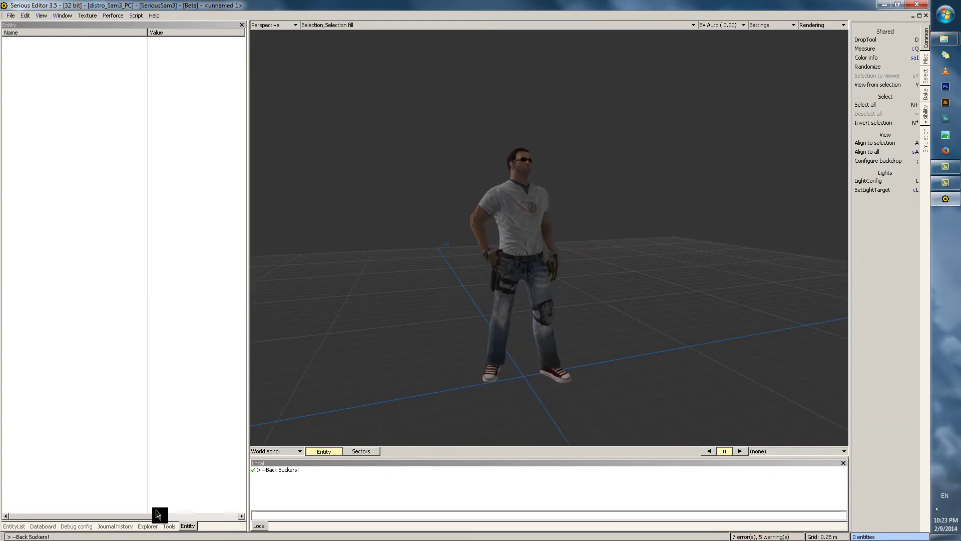
- Place the Interior_With_A_Skylight probe light from the databoard behind Sam, and add the Sam3Default post-processing effect beside him
{"action": "left_click", "coordinate": [75, 526]}
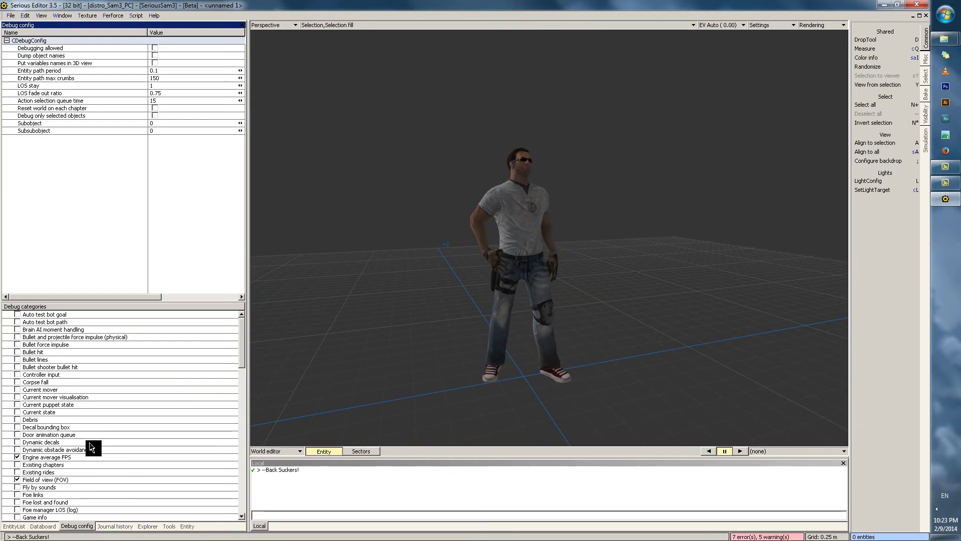
{"action": "left_click", "coordinate": [50, 527]}
{"action": "left_click", "coordinate": [78, 99]}
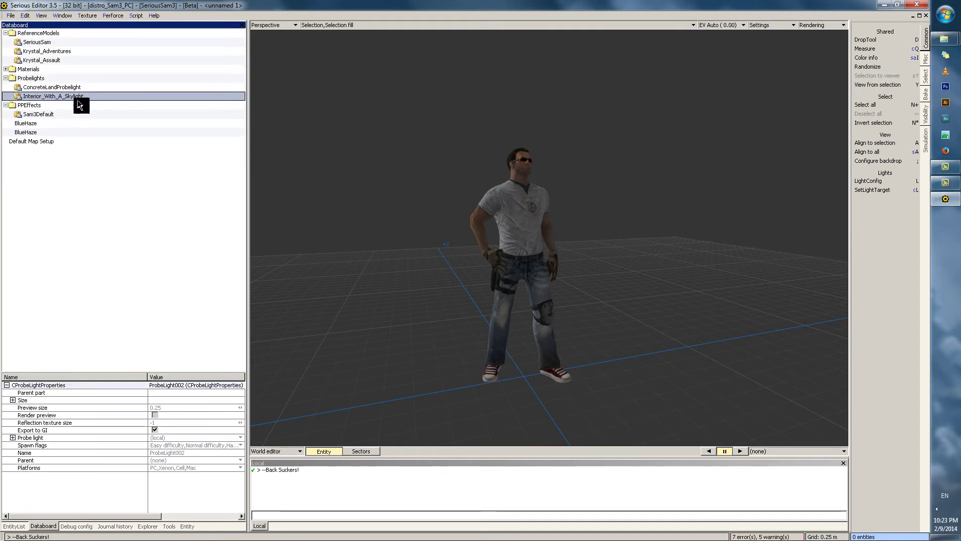
{"action": "left_click_drag", "start_coordinate": [78, 104], "coordinate": [515, 366]}
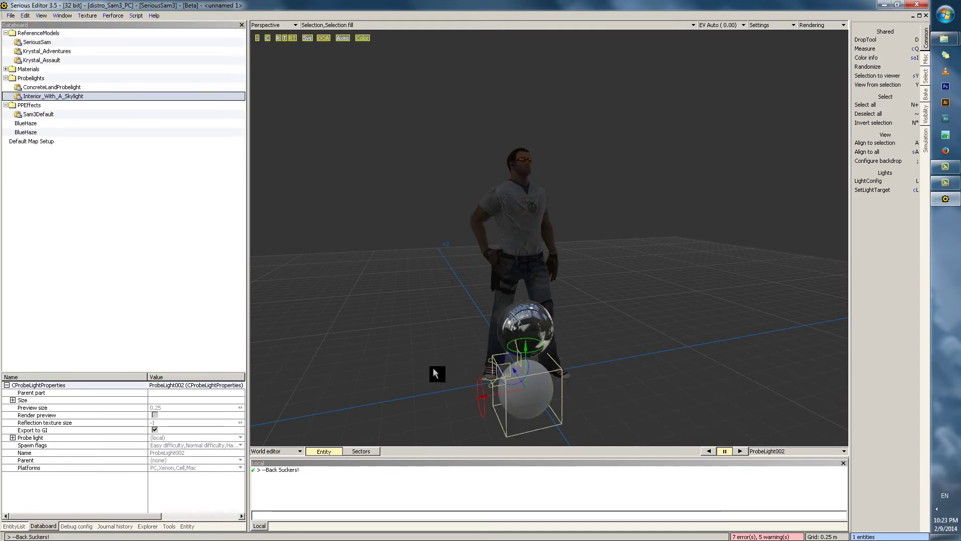
{"action": "left_click_drag", "start_coordinate": [437, 374], "coordinate": [489, 321]}
{"action": "left_click_drag", "start_coordinate": [56, 115], "coordinate": [284, 274]}
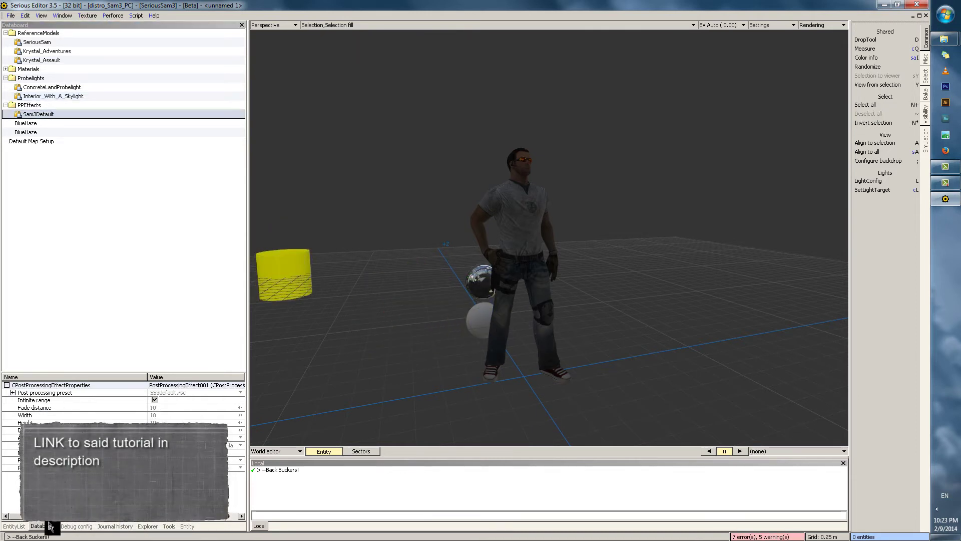
- Add a distant light to the scene, aim it at Sam from high behind him using its own viewpoint, and deselect it
{"action": "left_click", "coordinate": [18, 526]}
{"action": "left_click", "coordinate": [7, 91]}
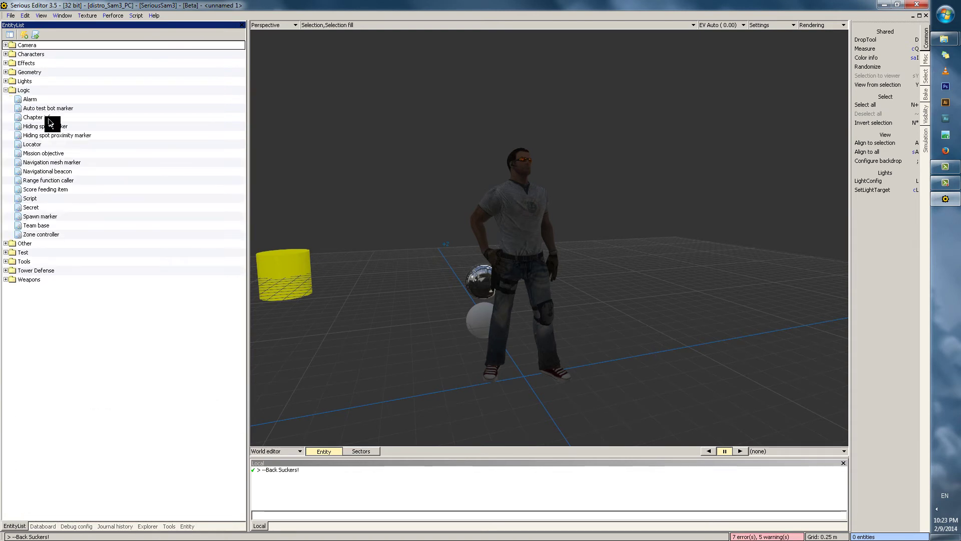
{"action": "left_click", "coordinate": [5, 81]}
{"action": "left_click", "coordinate": [6, 135]}
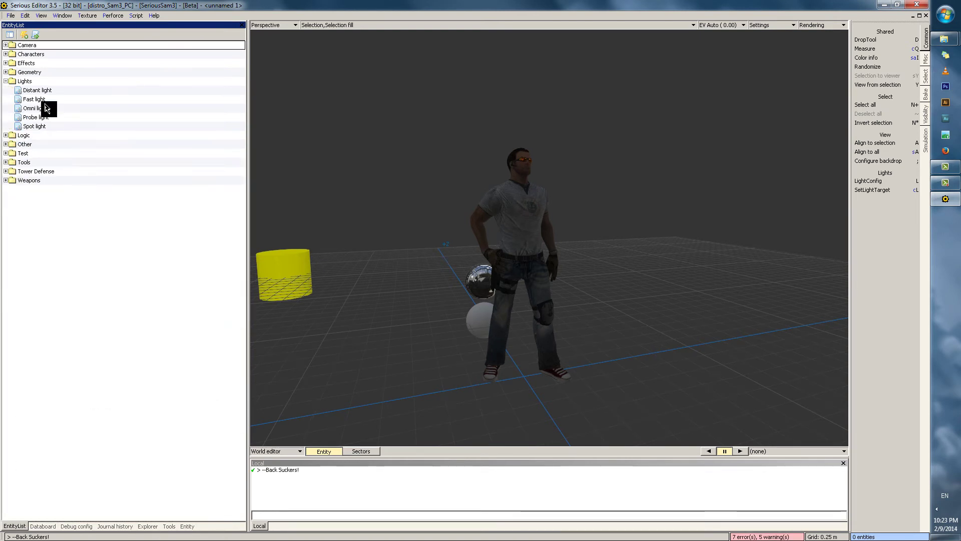
{"action": "left_click_drag", "start_coordinate": [35, 108], "coordinate": [643, 444]}
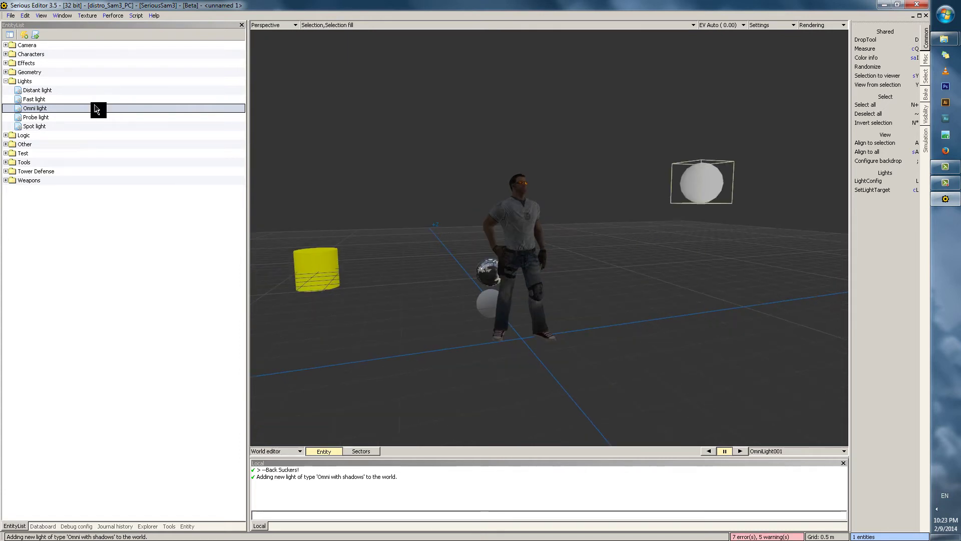
{"action": "key", "text": "Delete"}
{"action": "left_click_drag", "start_coordinate": [75, 90], "coordinate": [646, 349]}
{"action": "key", "text": "y"}
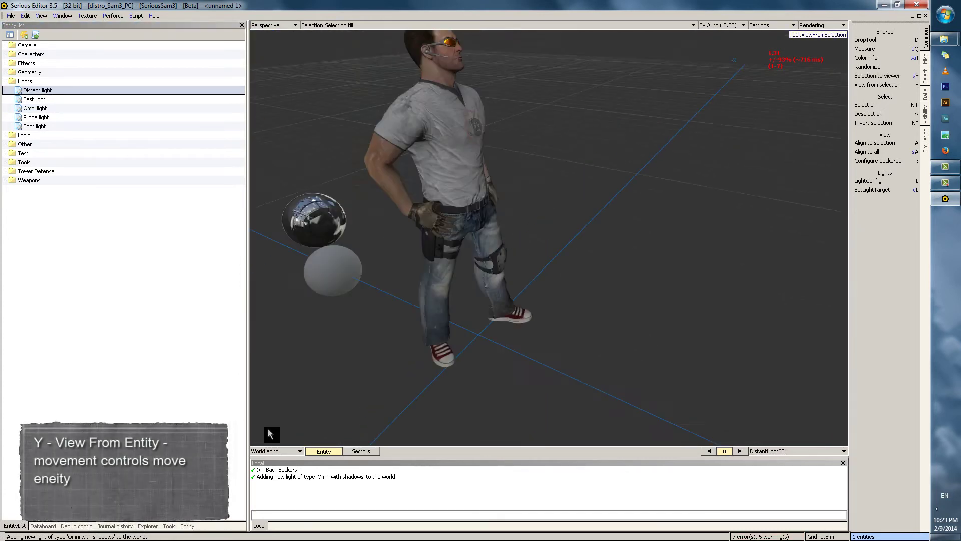
{"action": "middle_click_drag", "start_coordinate": [453, 277], "coordinate": [427, 281]}
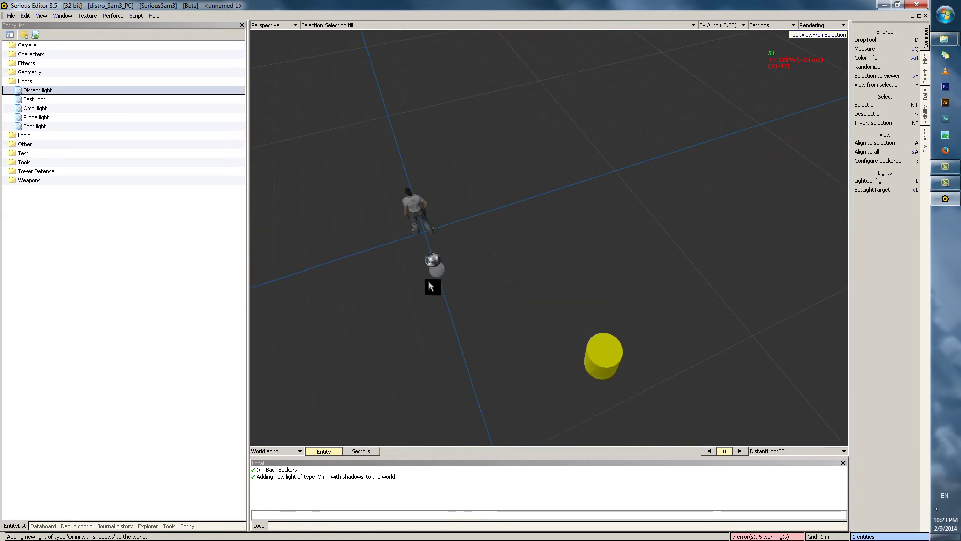
{"action": "right_click_drag", "start_coordinate": [428, 281], "coordinate": [309, 246]}
{"action": "mouse_move", "coordinate": [641, 338]}
{"action": "right_mouse_down"}
{"action": "mouse_move", "coordinate": [631, 382]}
{"action": "mouse_move", "coordinate": [638, 277]}
{"action": "mouse_move", "coordinate": [644, 297]}
{"action": "mouse_move", "coordinate": [629, 343]}
{"action": "mouse_move", "coordinate": [639, 331]}
{"action": "right_mouse_up"}
{"action": "left_click", "coordinate": [373, 399]}
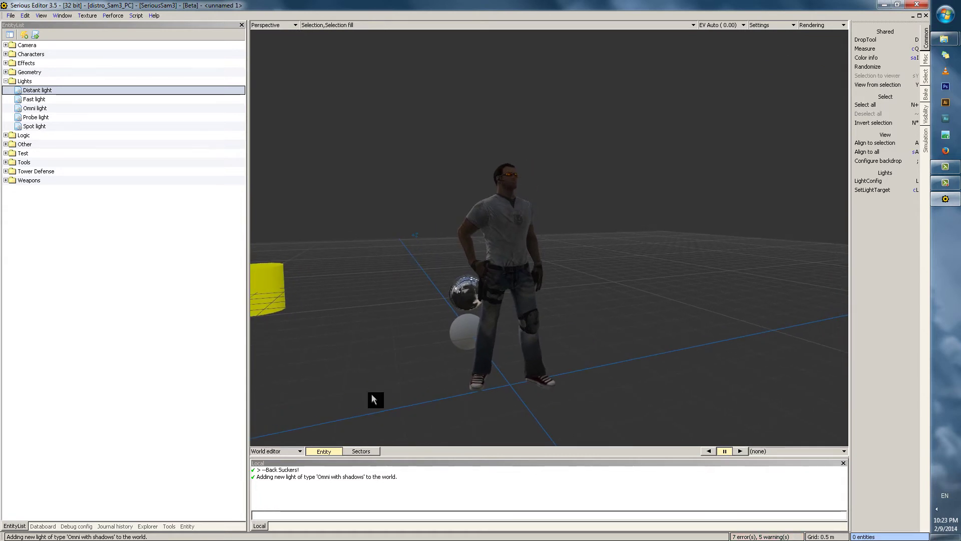
{"action": "left_click", "coordinate": [41, 525]}
{"action": "left_click", "coordinate": [188, 525]}
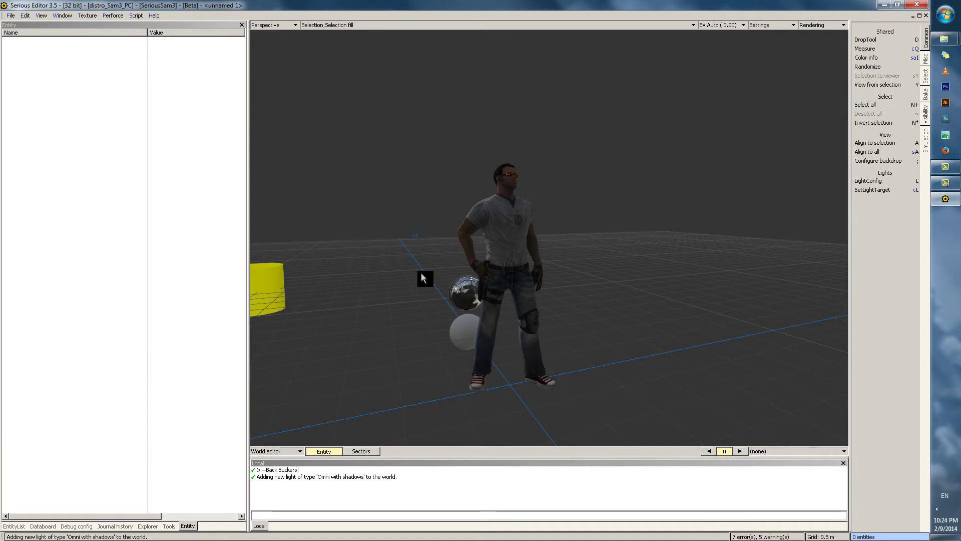
{"action": "left_click", "coordinate": [23, 526]}
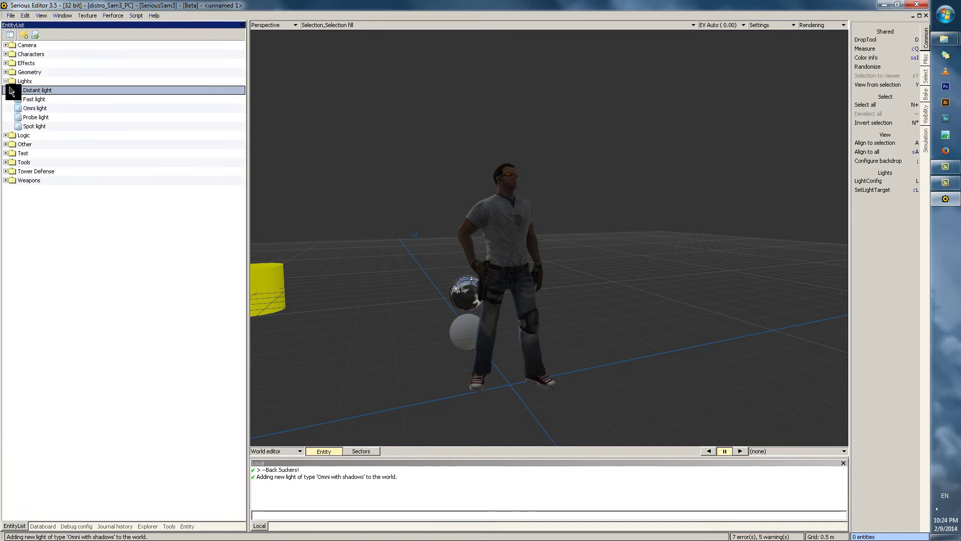
{"action": "key", "text": "ctrl+v"}
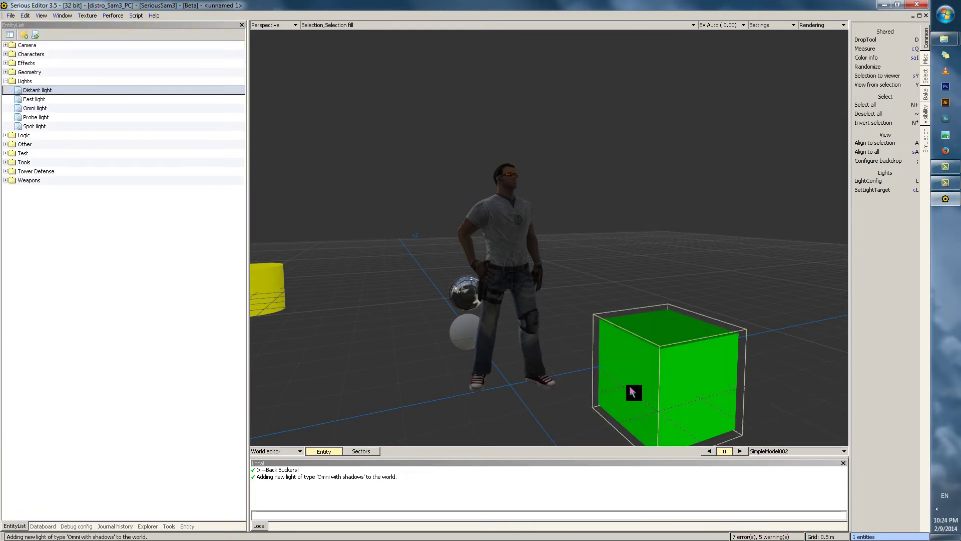
{"action": "middle_click_drag", "start_coordinate": [630, 393], "coordinate": [492, 200]}
{"action": "key", "text": "Delete"}
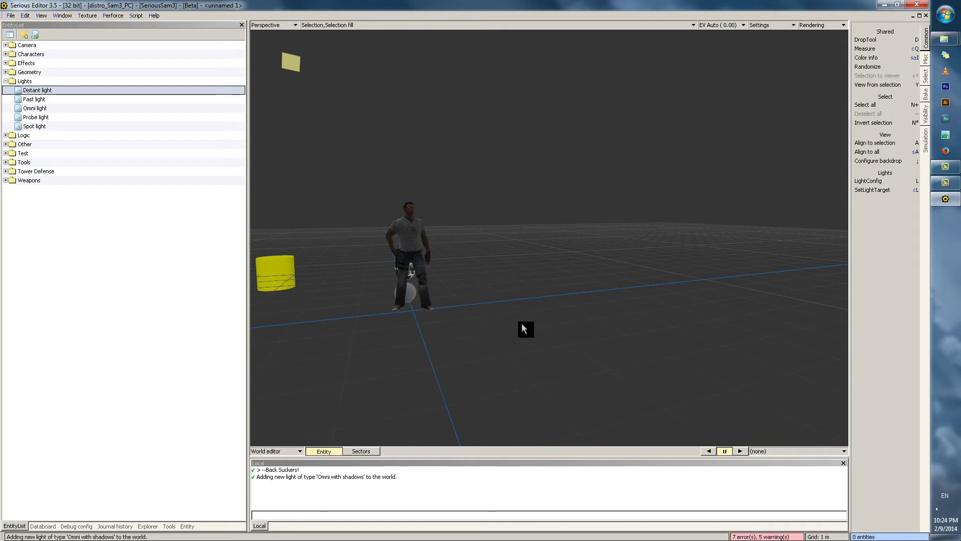
{"action": "left_click", "coordinate": [188, 527]}
{"action": "left_click", "coordinate": [24, 526]}
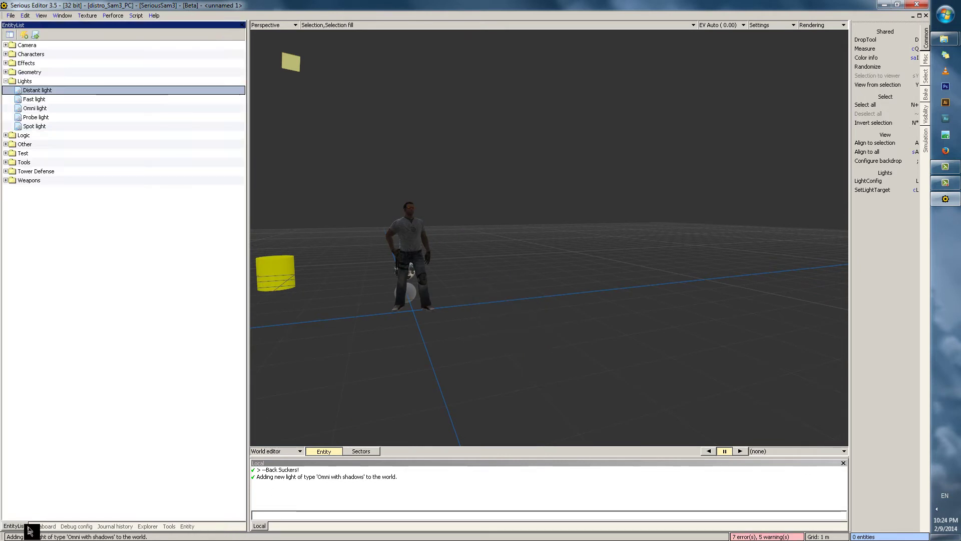
- Add a Camera entity to the world near Sam, check its placement and deselect it
{"action": "left_click", "coordinate": [6, 81]}
{"action": "left_click", "coordinate": [6, 45]}
{"action": "left_click_drag", "start_coordinate": [33, 54], "coordinate": [493, 345]}
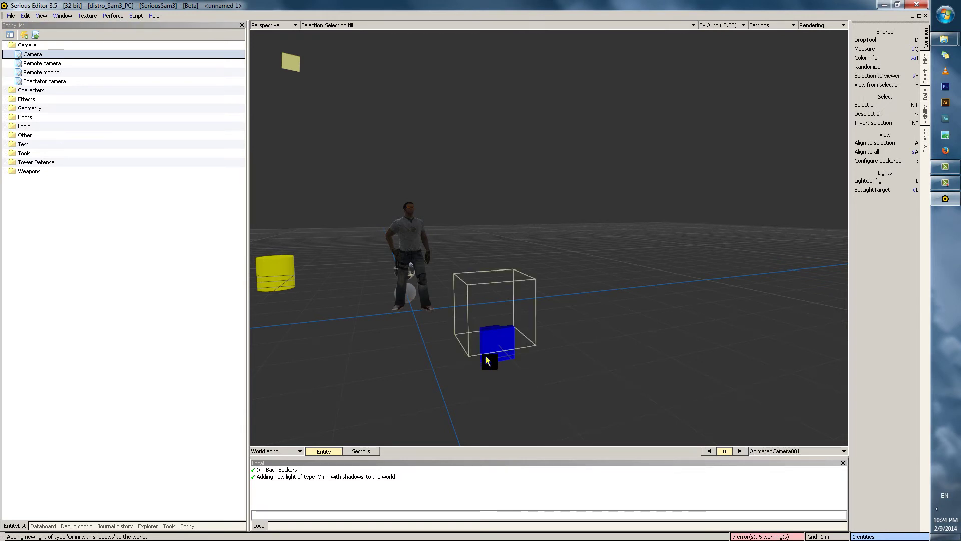
{"action": "middle_click_drag", "start_coordinate": [546, 276], "coordinate": [359, 332]}
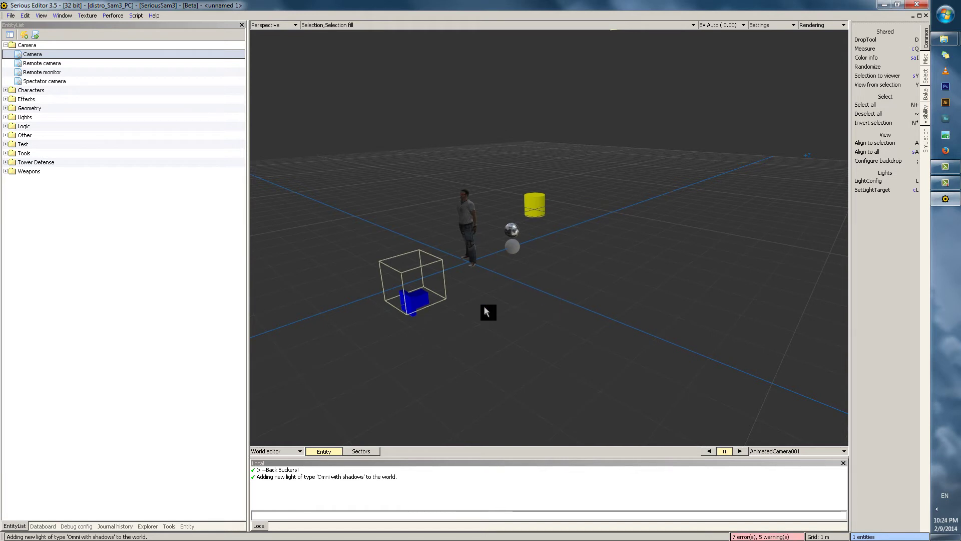
{"action": "left_click", "coordinate": [485, 311]}
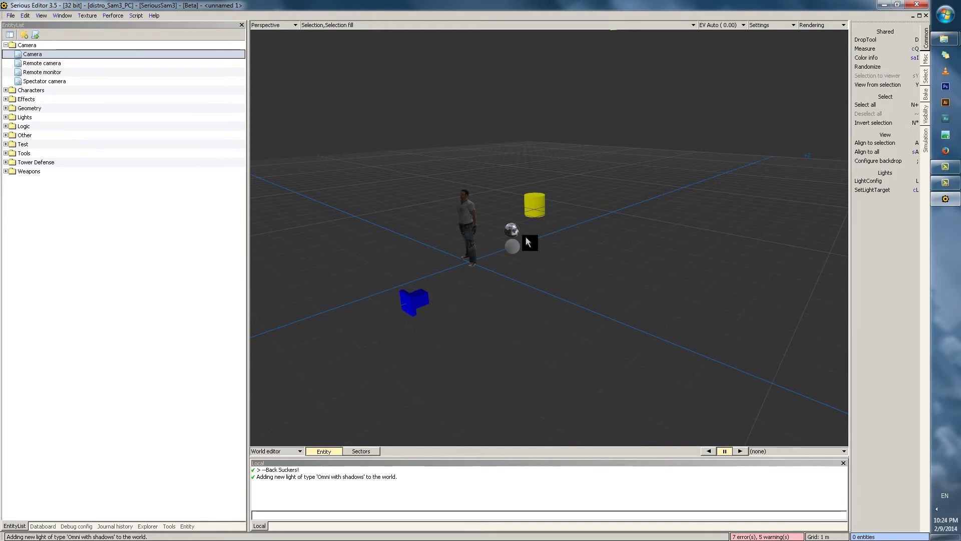
- Select the camera, look through its view and set its default FOV to 90 degrees
{"action": "left_click", "coordinate": [536, 207]}
{"action": "left_click", "coordinate": [413, 304]}
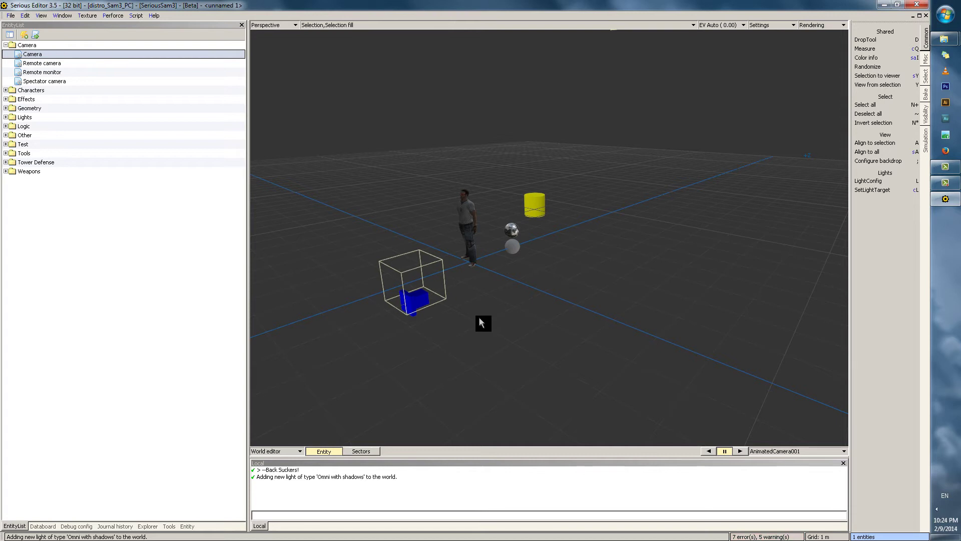
{"action": "key", "text": "y"}
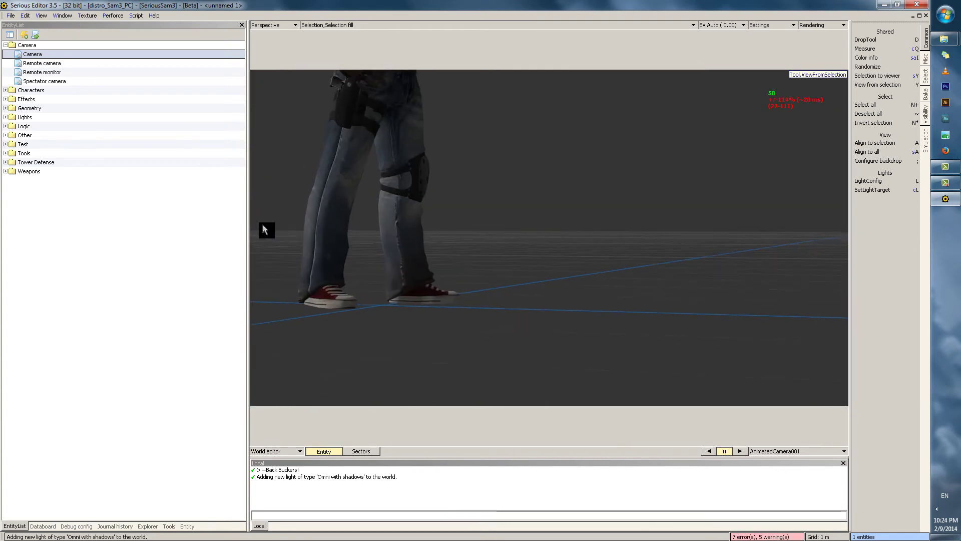
{"action": "left_click", "coordinate": [184, 527]}
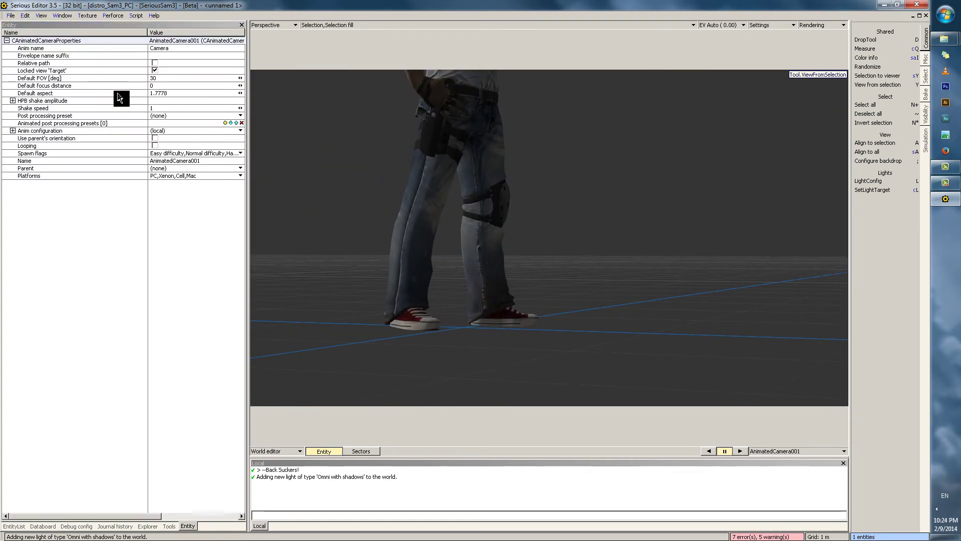
{"action": "left_click", "coordinate": [133, 79]}
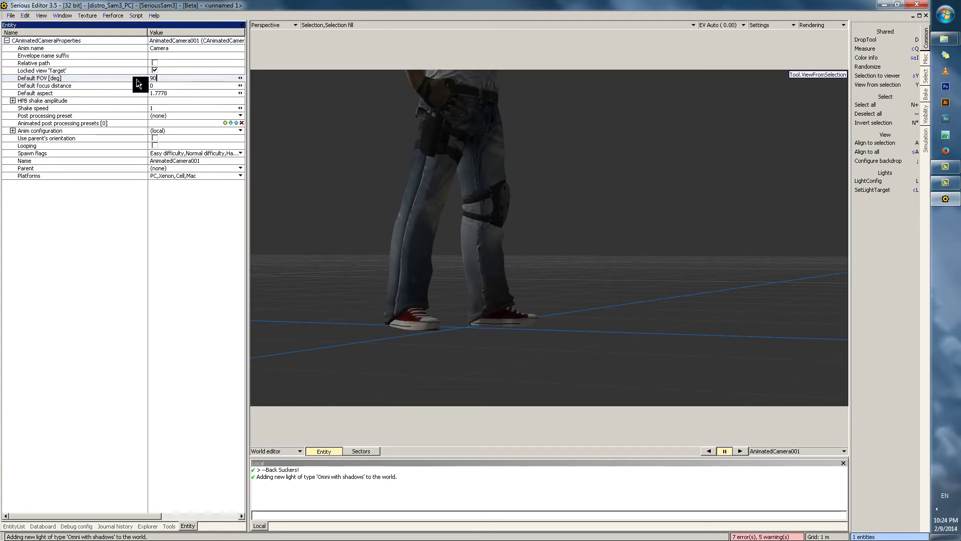
{"action": "key", "text": "Return"}
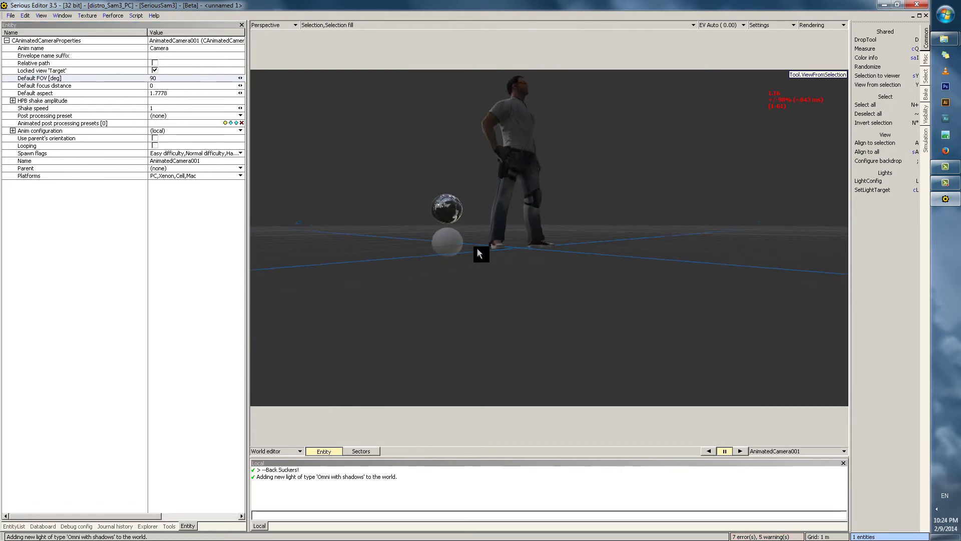
- Move the camera to frame Sam's full body, hide the grid and helper objects, and leave the camera view
{"action": "right_click_drag", "start_coordinate": [422, 205], "coordinate": [438, 210]}
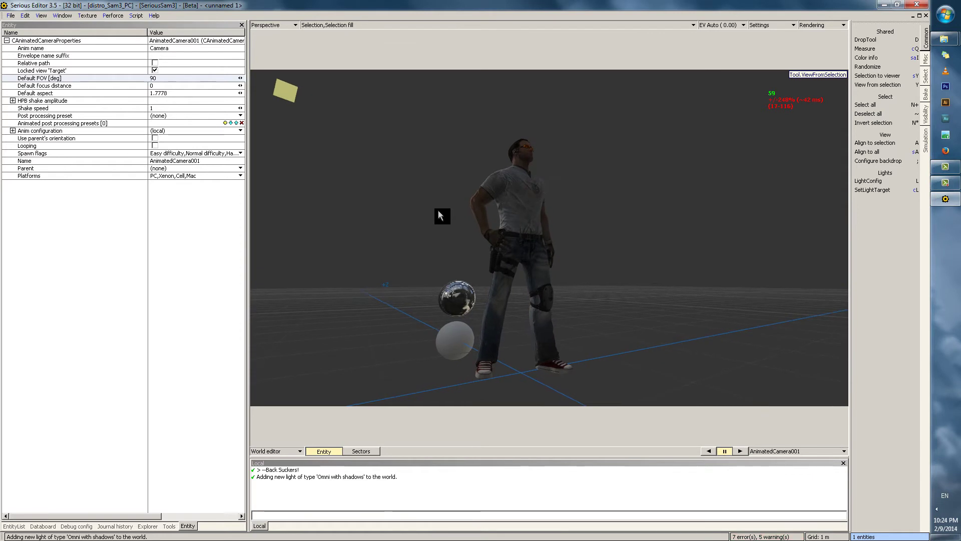
{"action": "key", "text": "Tab"}
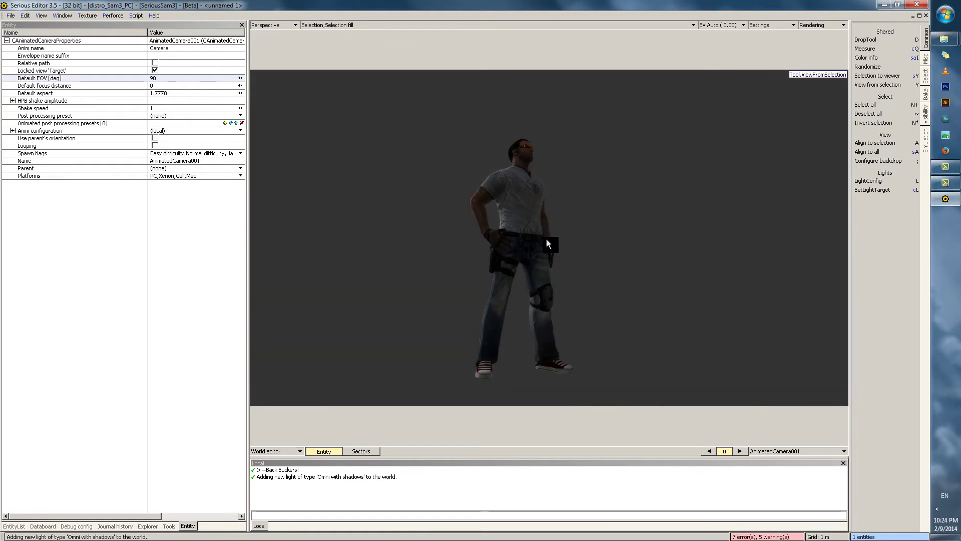
{"action": "mouse_move", "coordinate": [538, 242]}
{"action": "right_mouse_down"}
{"action": "mouse_move", "coordinate": [513, 248]}
{"action": "mouse_move", "coordinate": [548, 253]}
{"action": "mouse_move", "coordinate": [543, 223]}
{"action": "mouse_move", "coordinate": [540, 247]}
{"action": "right_mouse_up"}
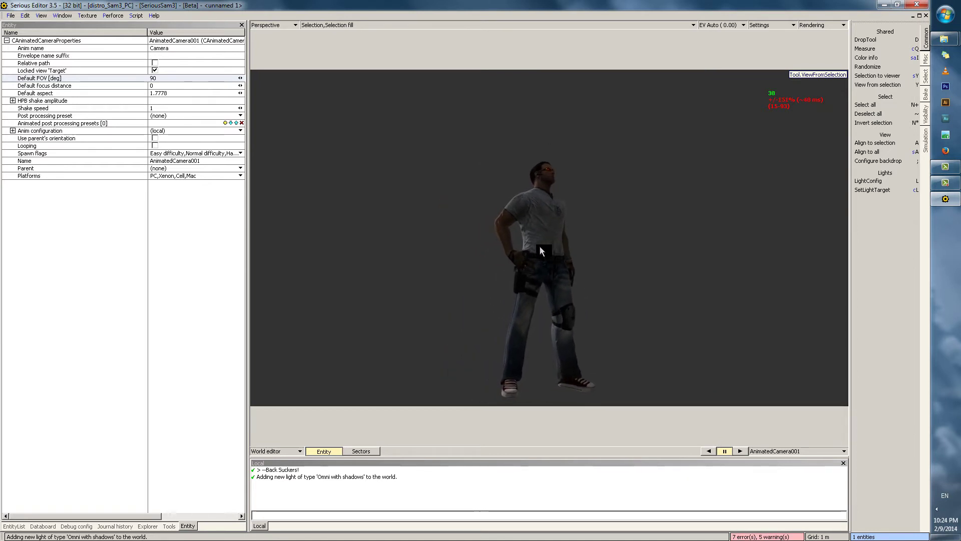
{"action": "key", "text": "Escape"}
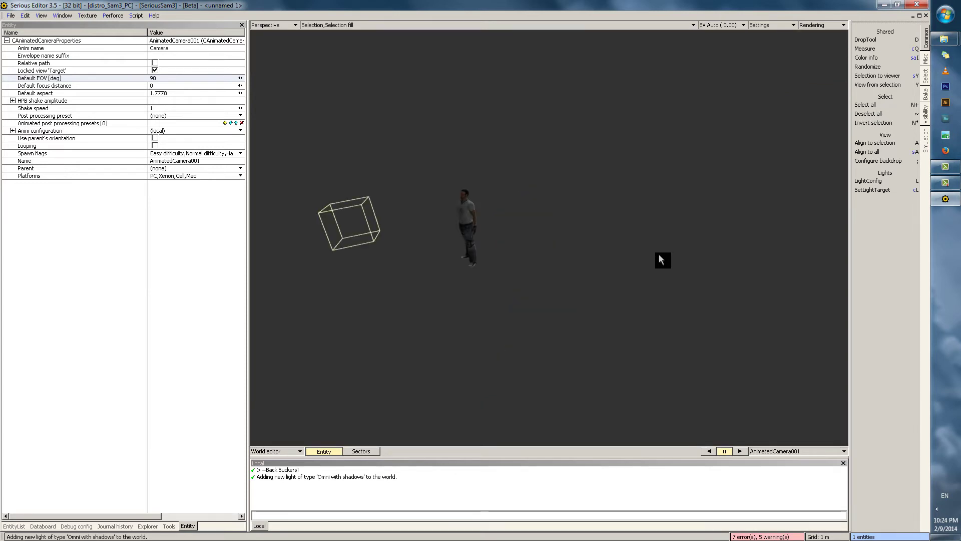
- Show the helper objects again, select the distant light above and behind Sam, and hide the helpers
{"action": "key", "text": "h"}
{"action": "right_click_drag", "start_coordinate": [612, 273], "coordinate": [446, 135]}
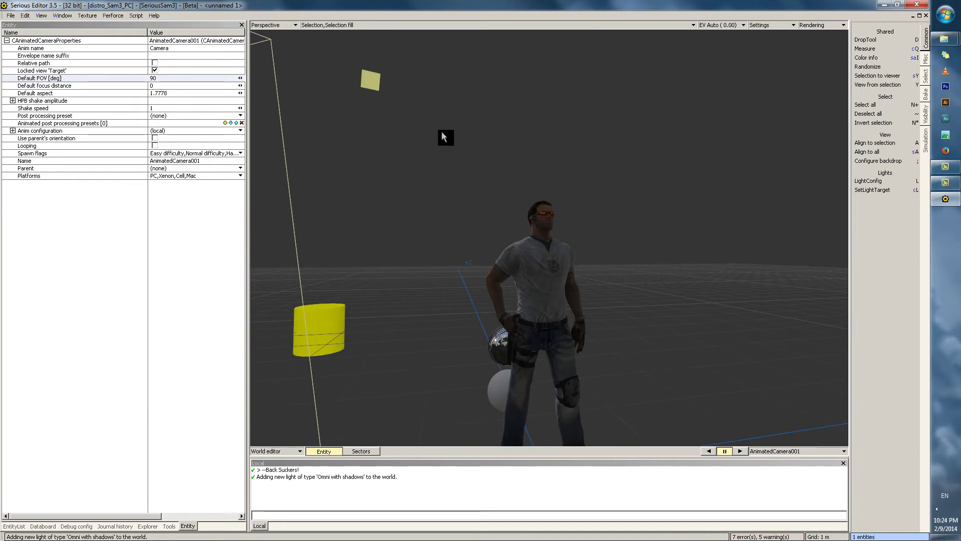
{"action": "left_click", "coordinate": [381, 98]}
{"action": "key", "text": "h"}
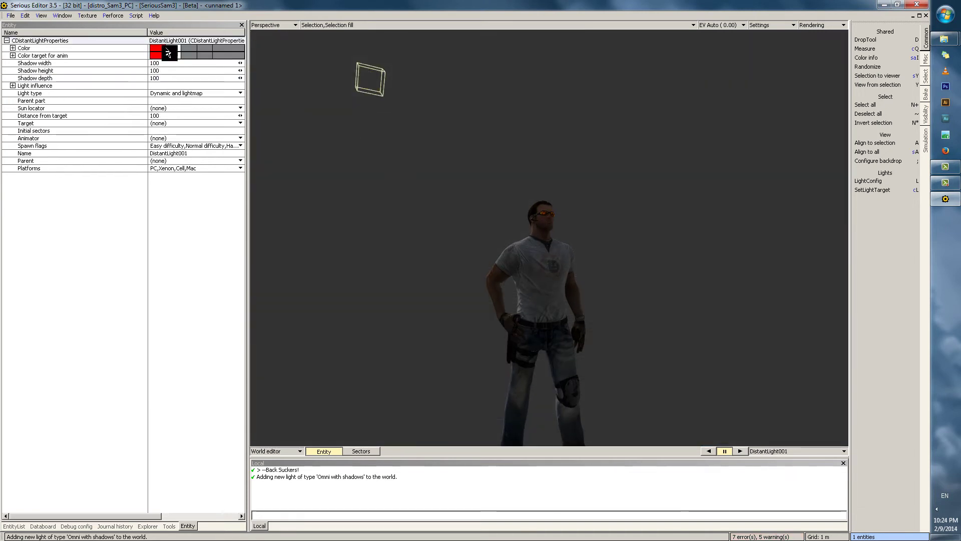
- Give the distant light a warm pale orange color with hue 0.10, saturation 0.25 and value 10.75, and deselect the light
{"action": "left_click_drag", "start_coordinate": [192, 49], "coordinate": [317, 49]}
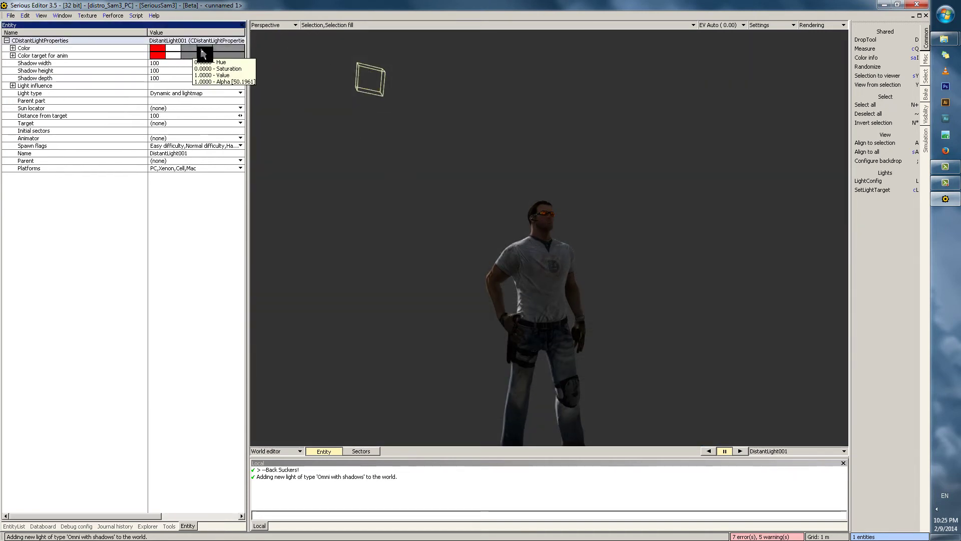
{"action": "left_click", "coordinate": [240, 52]}
{"action": "left_click", "coordinate": [377, 173]}
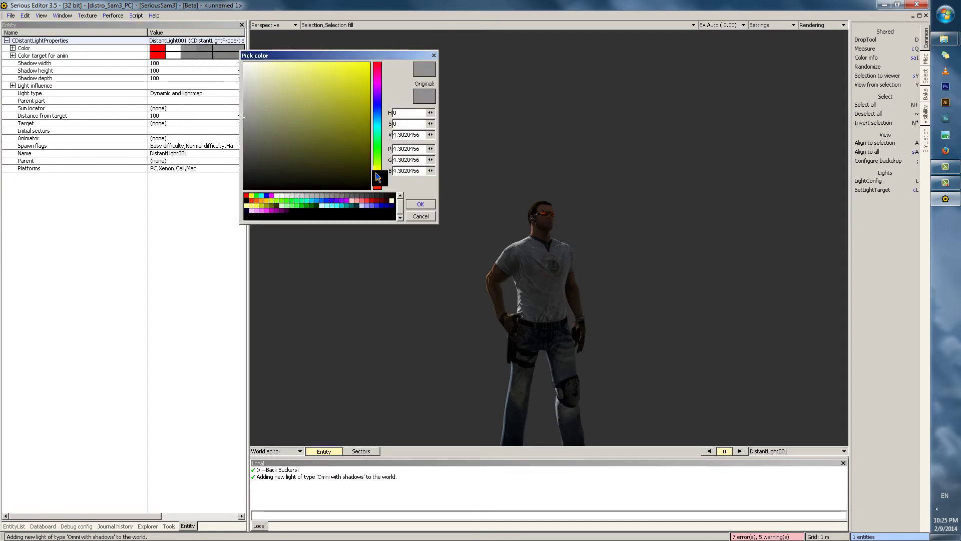
{"action": "left_click", "coordinate": [256, 116]}
{"action": "left_click", "coordinate": [282, 121]}
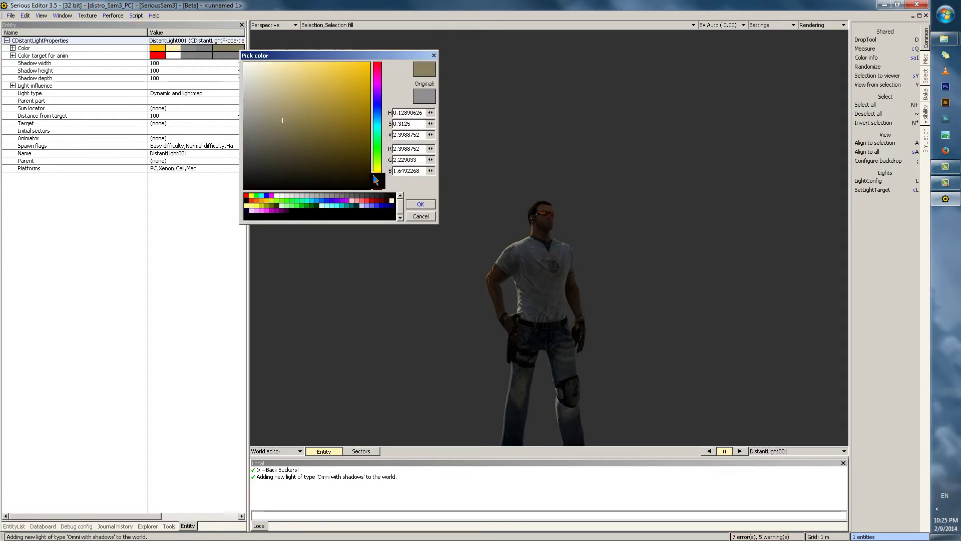
{"action": "left_click_drag", "start_coordinate": [373, 175], "coordinate": [374, 176]}
{"action": "left_click", "coordinate": [273, 129]}
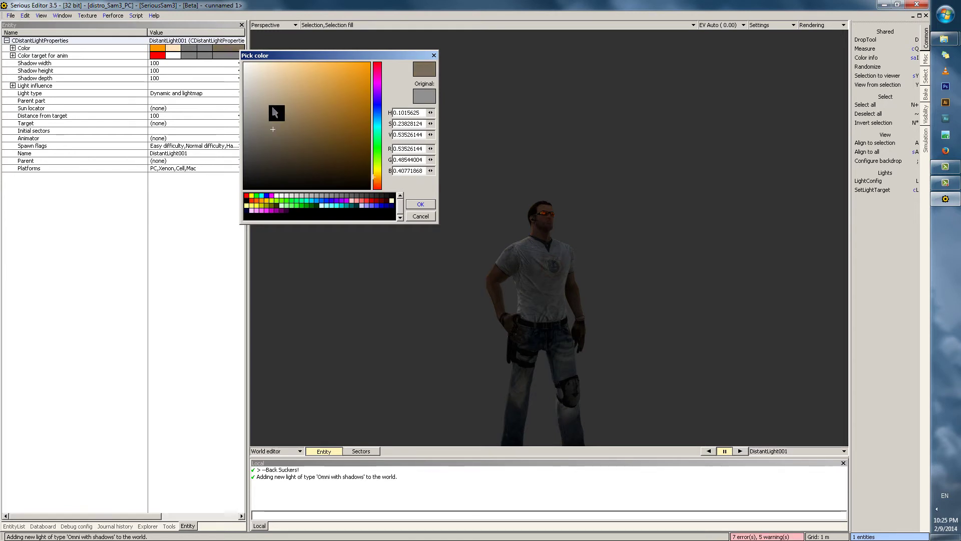
{"action": "left_click", "coordinate": [272, 109]}
{"action": "left_click", "coordinate": [272, 100]}
{"action": "left_click_drag", "start_coordinate": [273, 115], "coordinate": [278, 105]}
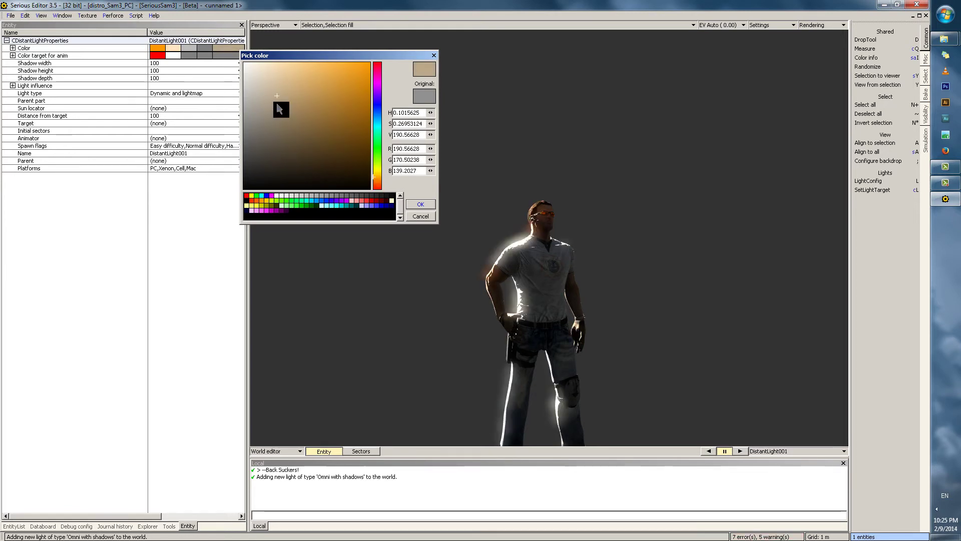
{"action": "left_click", "coordinate": [275, 114]}
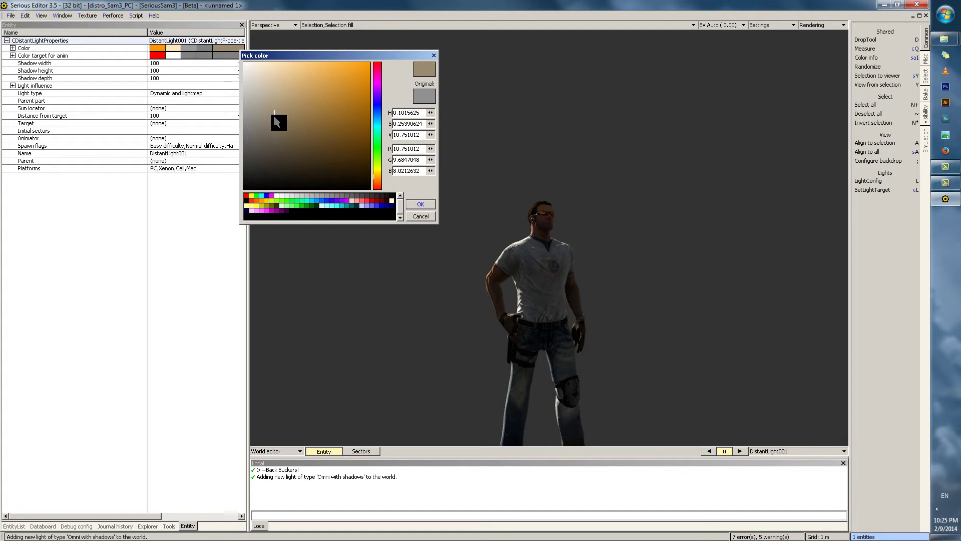
{"action": "left_click", "coordinate": [418, 208]}
{"action": "left_click", "coordinate": [605, 333]}
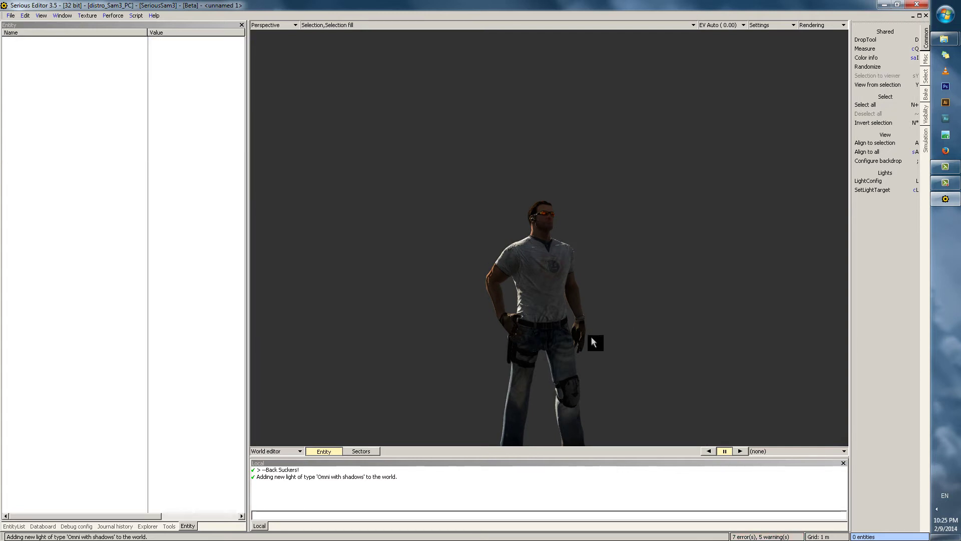
- Show the helper objects and add an Omni light entity to the world on the ground beside Sam
{"action": "scroll", "coordinate": [591, 339], "scroll_direction": "down", "scroll_amount": 3}
{"action": "mouse_move", "coordinate": [591, 340]}
{"action": "middle_mouse_down"}
{"action": "mouse_move", "coordinate": [613, 374]}
{"action": "mouse_move", "coordinate": [581, 336]}
{"action": "middle_mouse_up"}
{"action": "scroll", "coordinate": [579, 315], "scroll_direction": "down", "scroll_amount": 1}
{"action": "key", "text": "h"}
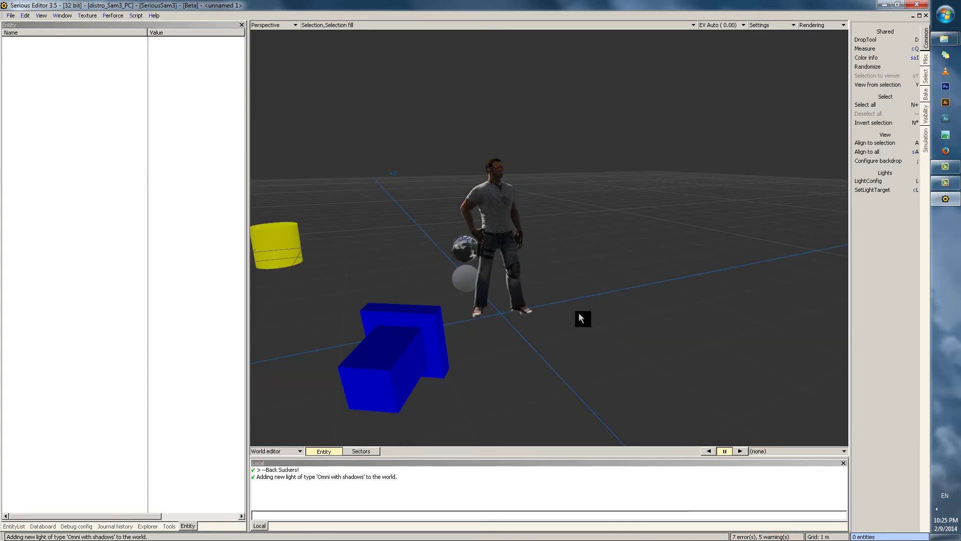
{"action": "left_click", "coordinate": [17, 527]}
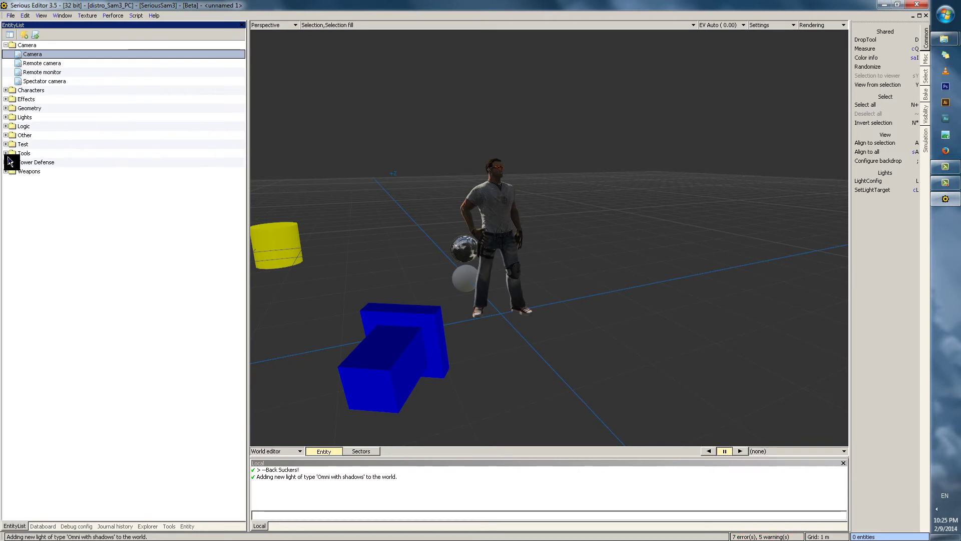
{"action": "left_click", "coordinate": [5, 126]}
{"action": "left_click", "coordinate": [11, 135]}
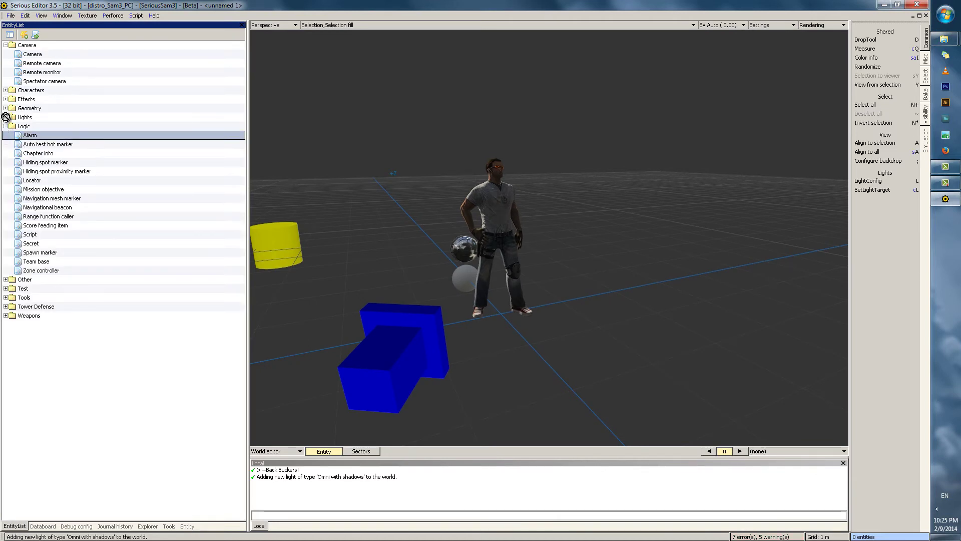
{"action": "left_click", "coordinate": [5, 117]}
{"action": "left_click_drag", "start_coordinate": [37, 144], "coordinate": [689, 273]}
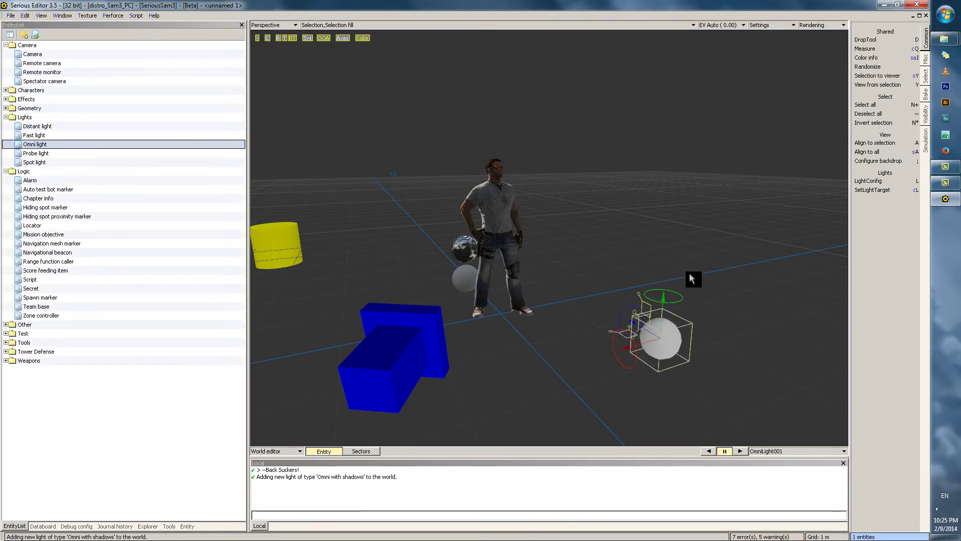
- Hide the helper objects and move the omni light in front of Sam
{"action": "key", "text": "h"}
{"action": "middle_click_drag", "start_coordinate": [596, 225], "coordinate": [590, 251]}
{"action": "left_click_drag", "start_coordinate": [702, 289], "coordinate": [765, 268]}
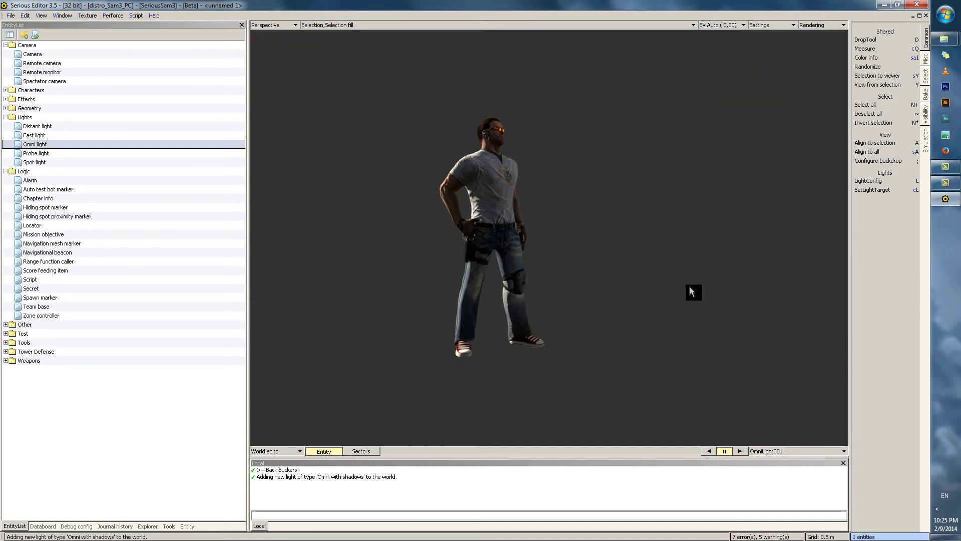
- Set the omni light's color to a muted blue with hue 0.57, saturation 0.46 and value 5.08
{"action": "left_click", "coordinate": [191, 526]}
{"action": "left_click", "coordinate": [220, 48]}
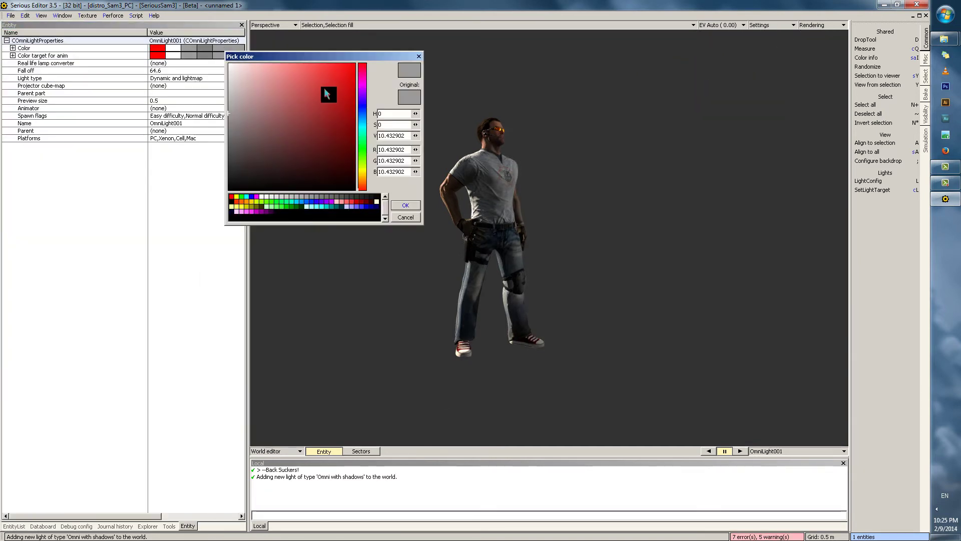
{"action": "left_click_drag", "start_coordinate": [320, 62], "coordinate": [292, 94]}
{"action": "left_click", "coordinate": [333, 145]}
{"action": "left_click", "coordinate": [259, 134]}
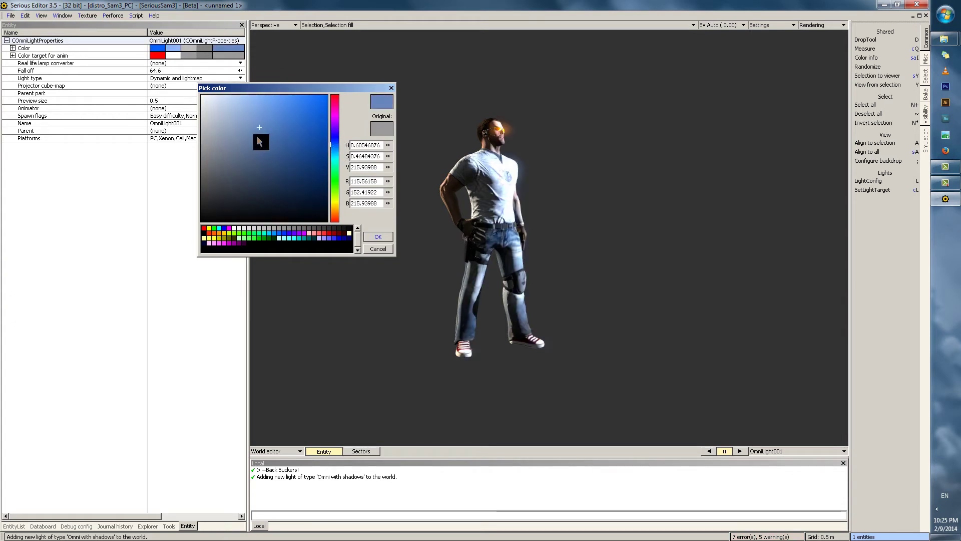
{"action": "left_click", "coordinate": [231, 146]}
{"action": "left_click_drag", "start_coordinate": [233, 148], "coordinate": [269, 149]}
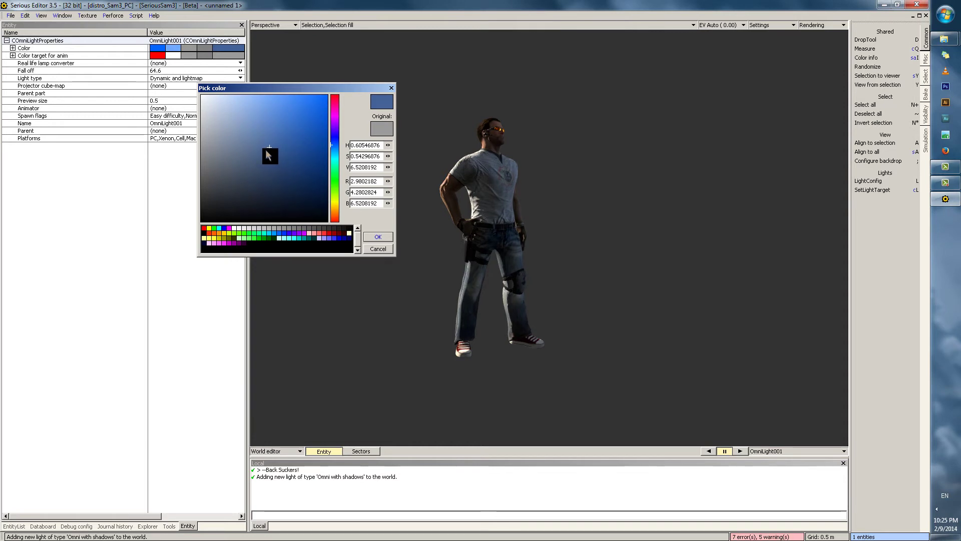
{"action": "left_click_drag", "start_coordinate": [266, 151], "coordinate": [264, 151]}
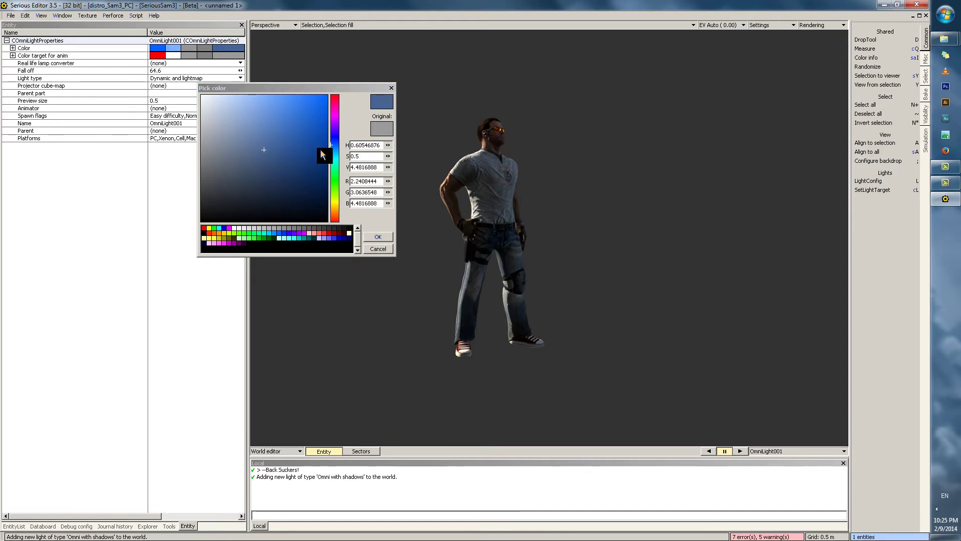
{"action": "left_click_drag", "start_coordinate": [333, 147], "coordinate": [331, 154]}
{"action": "left_click_drag", "start_coordinate": [256, 144], "coordinate": [260, 152]}
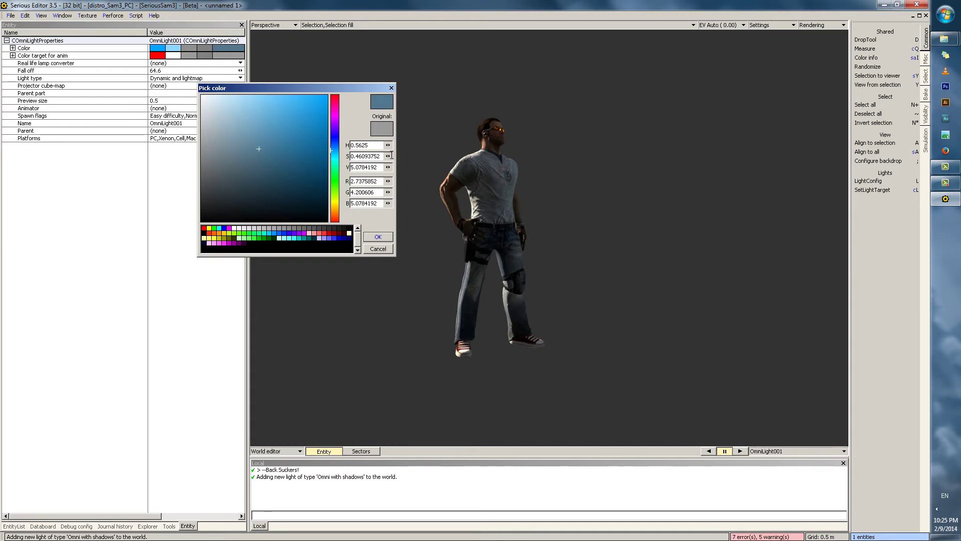
{"action": "left_click_drag", "start_coordinate": [331, 152], "coordinate": [332, 149]}
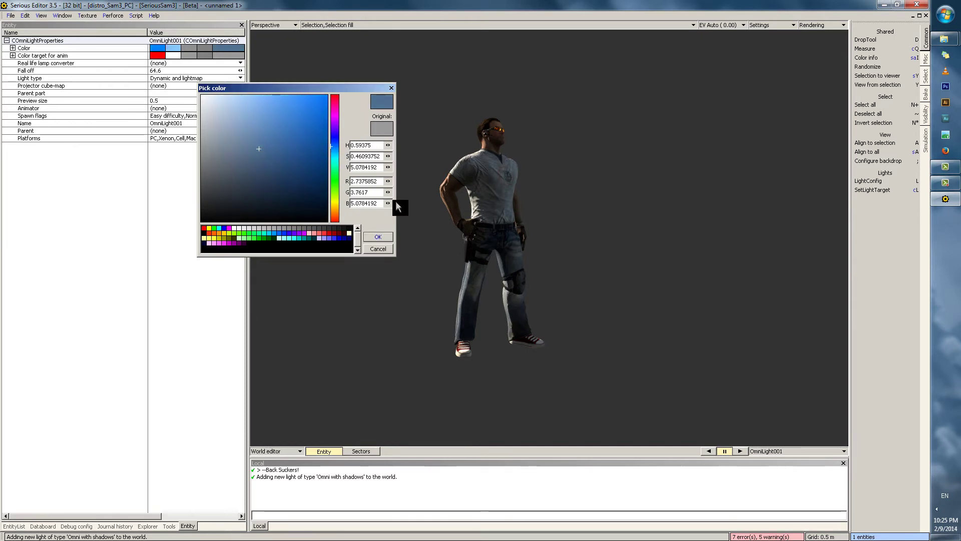
{"action": "mouse_move", "coordinate": [334, 205]}
{"action": "left_mouse_down"}
{"action": "mouse_move", "coordinate": [327, 221]}
{"action": "mouse_move", "coordinate": [332, 142]}
{"action": "mouse_move", "coordinate": [331, 155]}
{"action": "left_mouse_up"}
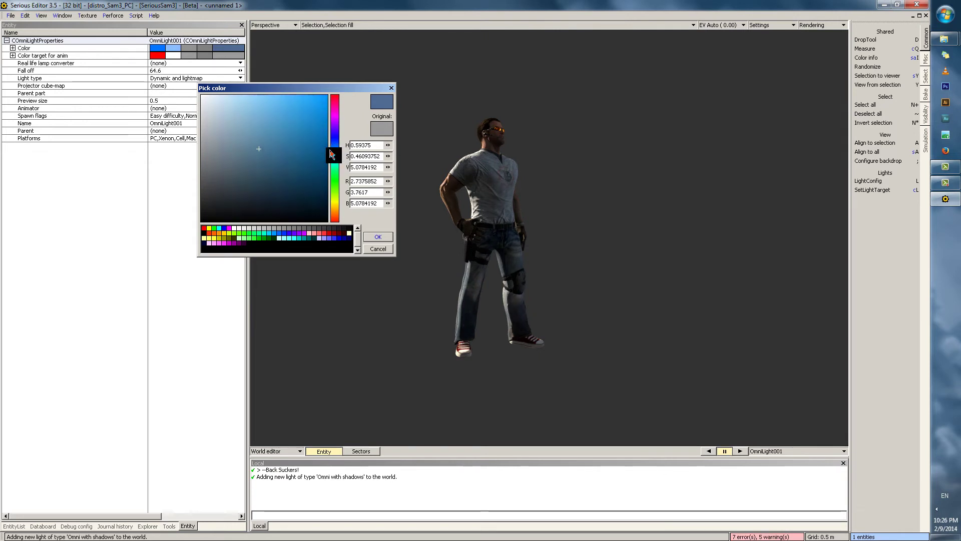
{"action": "left_click", "coordinate": [378, 236]}
- Change the omni light's type to Dynamic without shadows
{"action": "scroll", "coordinate": [590, 302], "scroll_direction": "down", "scroll_amount": 1}
{"action": "left_click_drag", "start_coordinate": [572, 369], "coordinate": [590, 374], "text": "ctrl"}
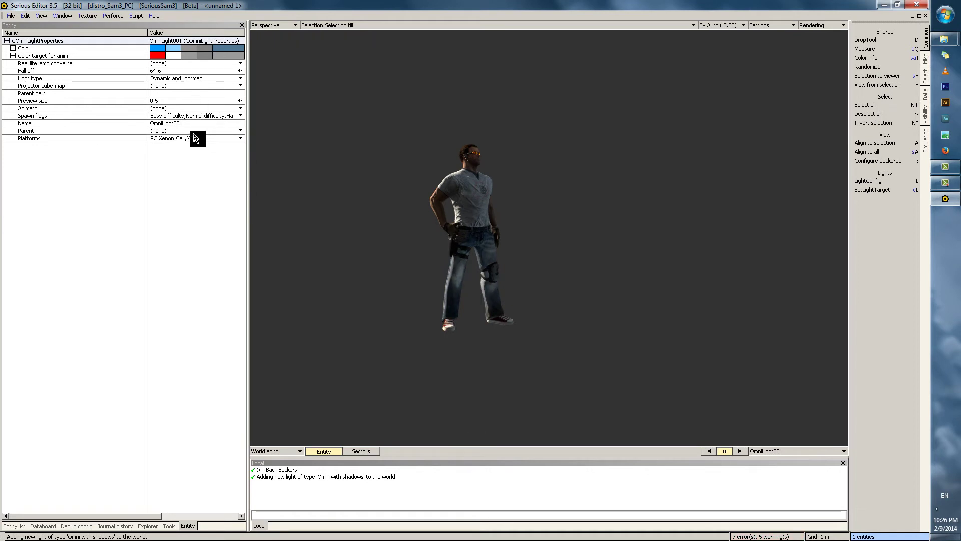
{"action": "left_click", "coordinate": [191, 79]}
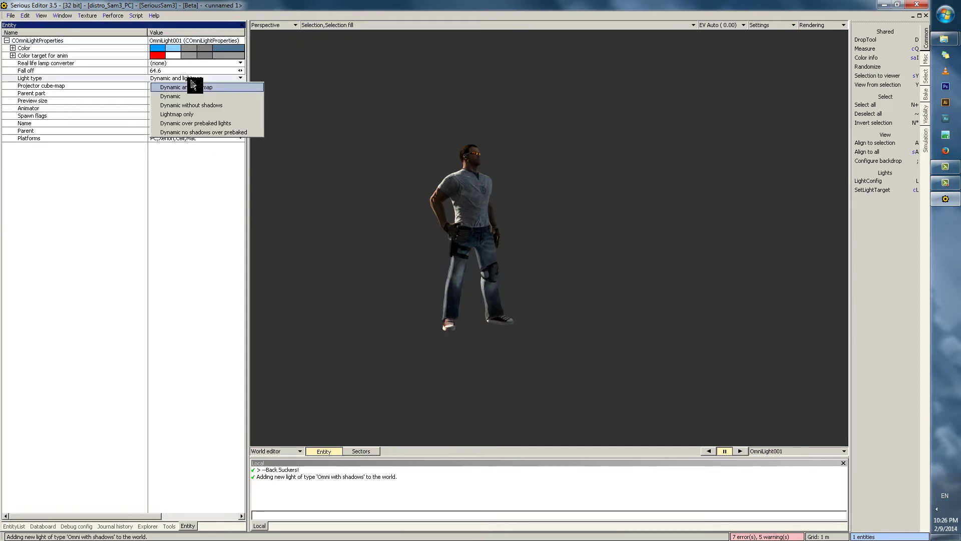
{"action": "left_click", "coordinate": [203, 105]}
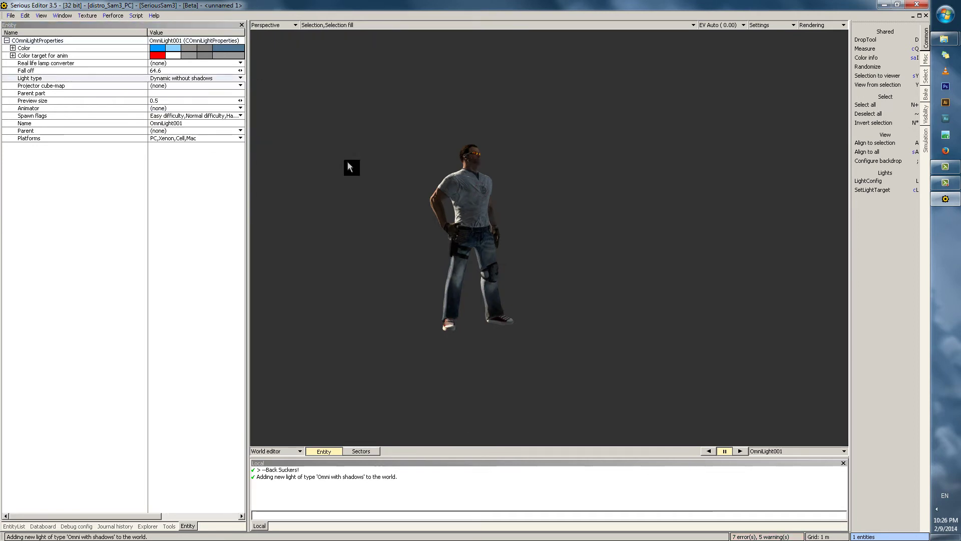
- Change the omni light's color to a dim brownish orange with hue 0.094, saturation 0.547 and value 1.87
{"action": "left_click", "coordinate": [233, 54]}
{"action": "left_click_drag", "start_coordinate": [341, 59], "coordinate": [682, 132]}
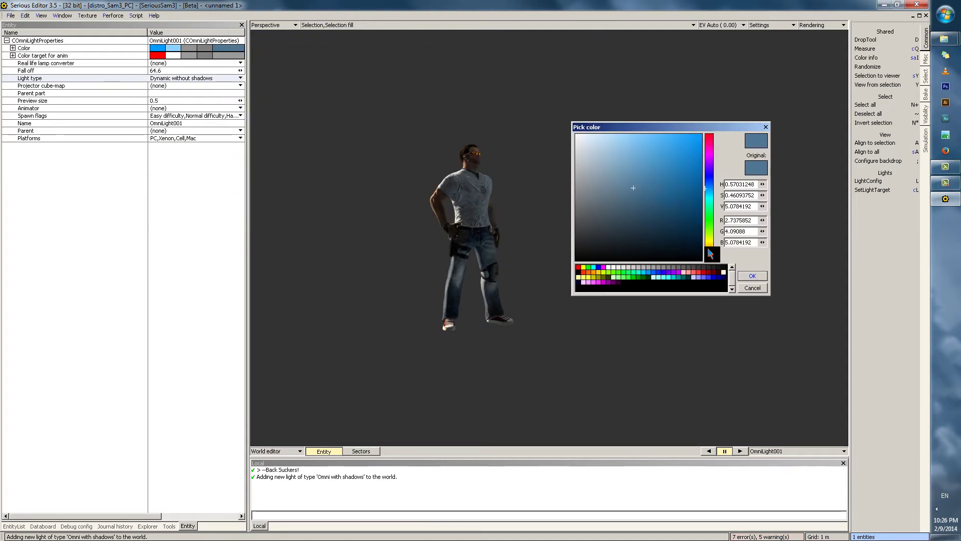
{"action": "left_click", "coordinate": [707, 248]}
{"action": "left_click", "coordinate": [653, 170]}
{"action": "left_click", "coordinate": [646, 189]}
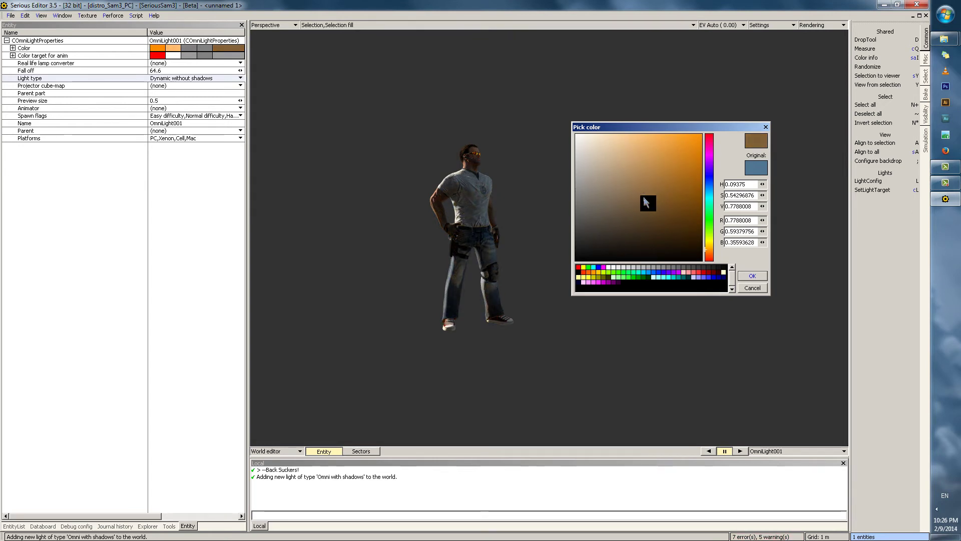
{"action": "left_click", "coordinate": [643, 192]}
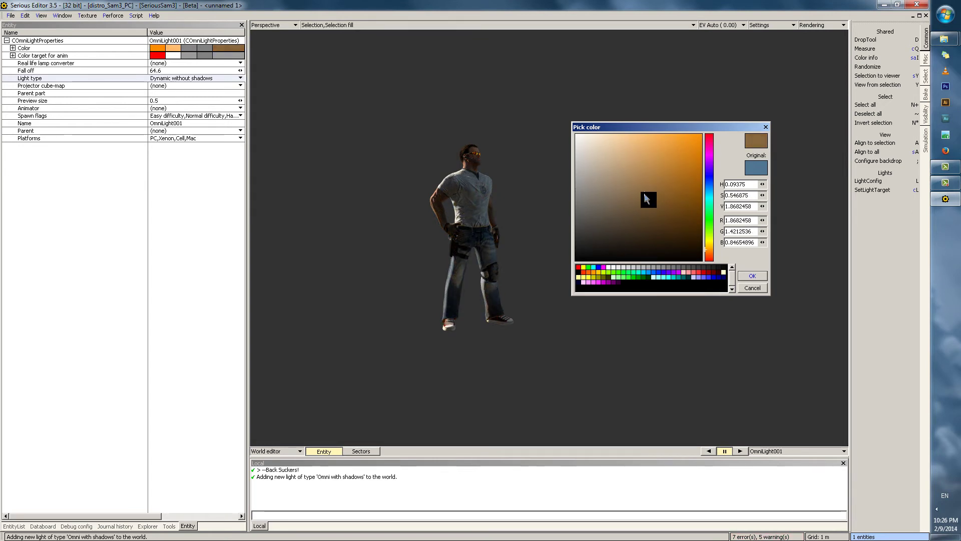
{"action": "left_click", "coordinate": [752, 275]}
- Shift the omni light slightly to adjust how it lights Sam from the front
{"action": "mouse_move", "coordinate": [583, 294]}
{"action": "middle_mouse_down"}
{"action": "mouse_move", "coordinate": [683, 311]}
{"action": "mouse_move", "coordinate": [579, 266]}
{"action": "mouse_move", "coordinate": [590, 279]}
{"action": "mouse_move", "coordinate": [576, 280]}
{"action": "middle_mouse_up"}
{"action": "left_click", "coordinate": [379, 415]}
{"action": "left_click_drag", "start_coordinate": [377, 412], "coordinate": [389, 415]}
{"action": "middle_click_drag", "start_coordinate": [521, 303], "coordinate": [524, 309]}
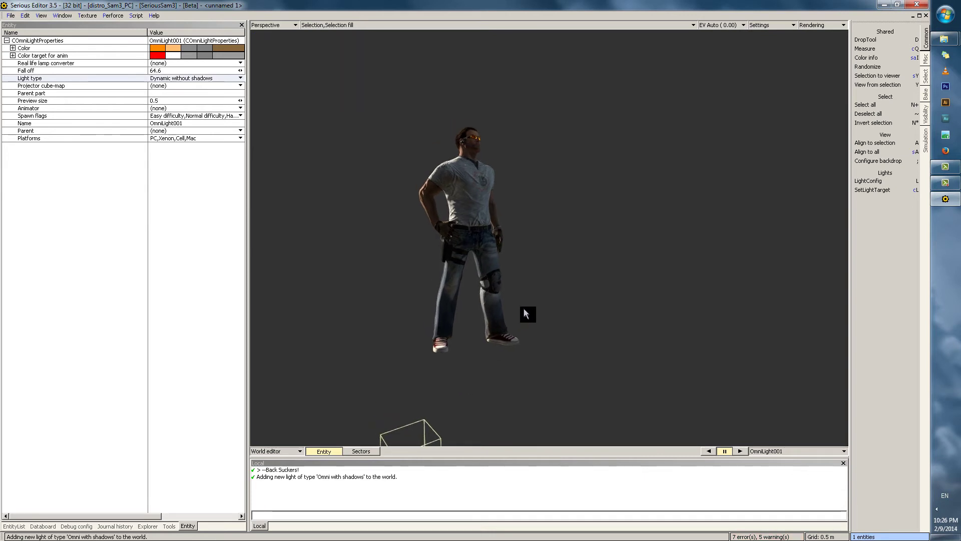
- Select the camera, check Sam's lighting through its view with the helpers hidden, and leave the camera view
{"action": "left_click", "coordinate": [524, 309]}
{"action": "left_click", "coordinate": [407, 339]}
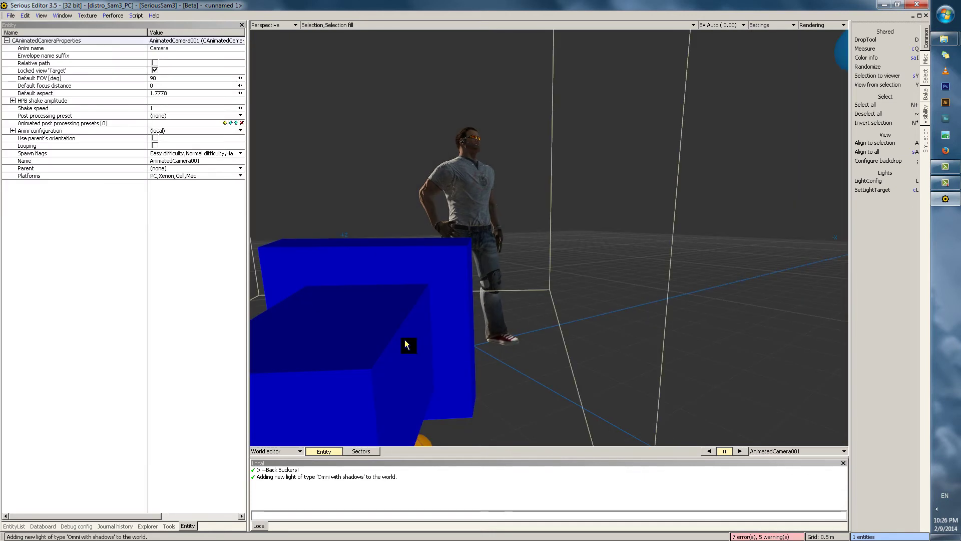
{"action": "key", "text": "y"}
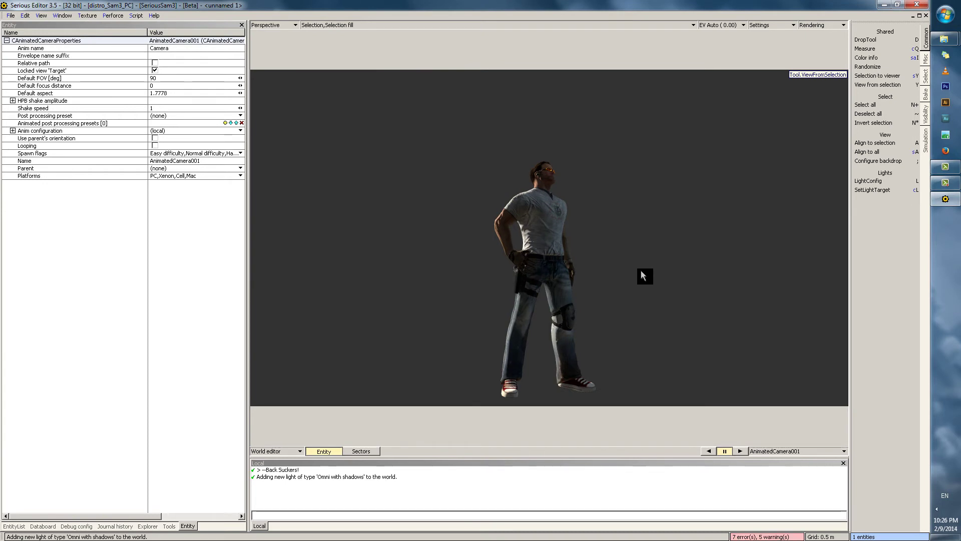
{"action": "key", "text": "h"}
{"action": "key", "text": "Escape"}
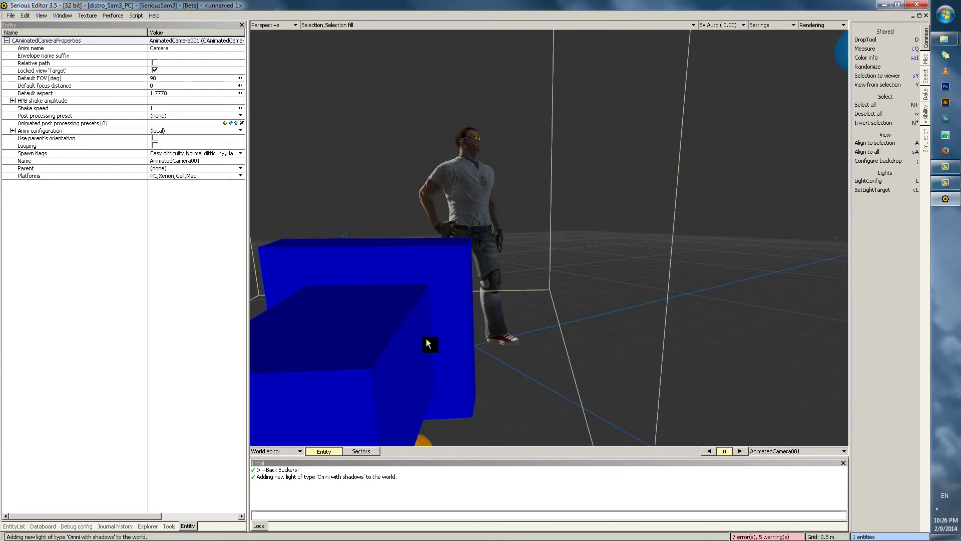
- Select the post-processing effect entity, unshare its SS3default.rsc preset and expand the preset's parameters
{"action": "scroll", "coordinate": [507, 221], "scroll_direction": "down", "scroll_amount": 5}
{"action": "left_click", "coordinate": [382, 261]}
{"action": "scroll", "coordinate": [621, 240], "scroll_direction": "up", "scroll_amount": 3}
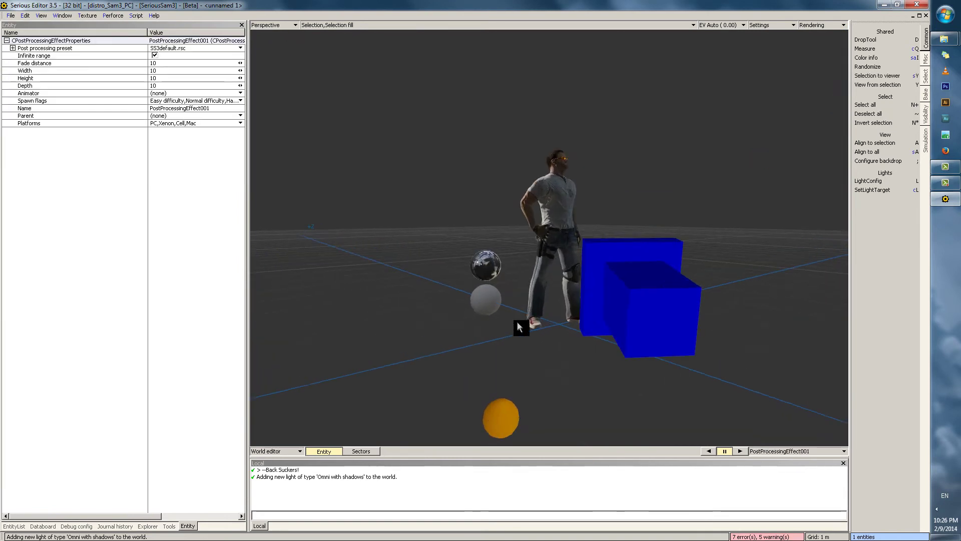
{"action": "left_click", "coordinate": [174, 49]}
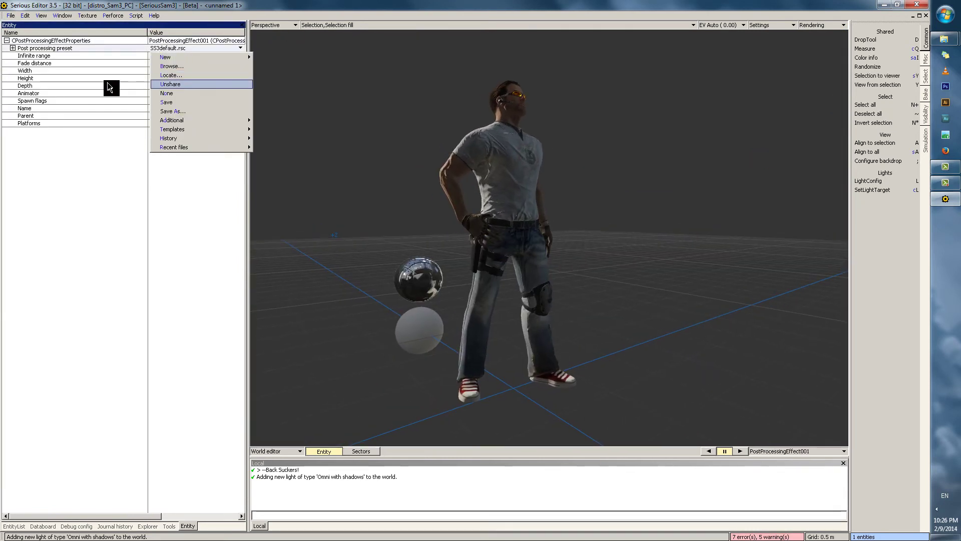
{"action": "key", "text": "Return"}
{"action": "left_click", "coordinate": [19, 55]}
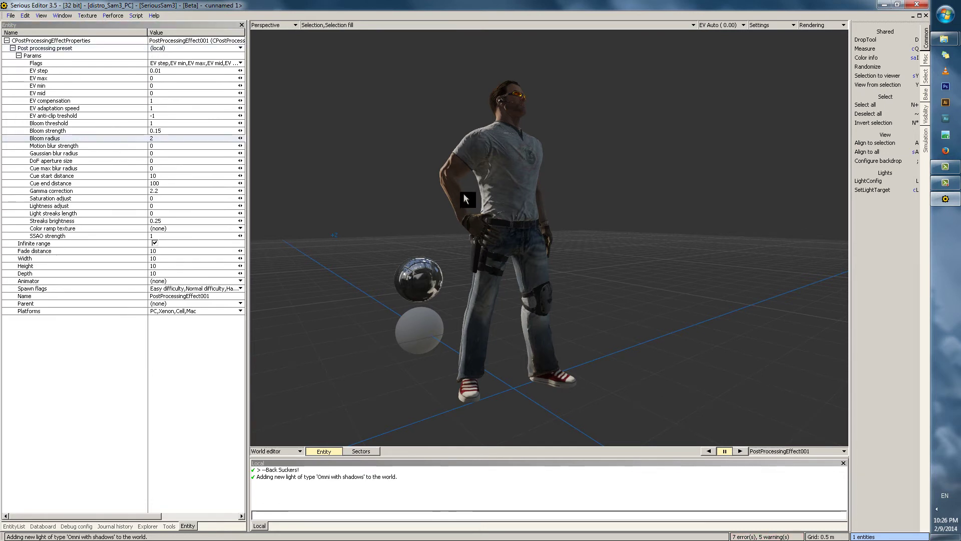
- Adjust the view around Sam and hide the grid and lighting helpers to preview the post-processing
{"action": "middle_click_drag", "start_coordinate": [524, 194], "coordinate": [525, 180]}
{"action": "key", "text": "Tab"}
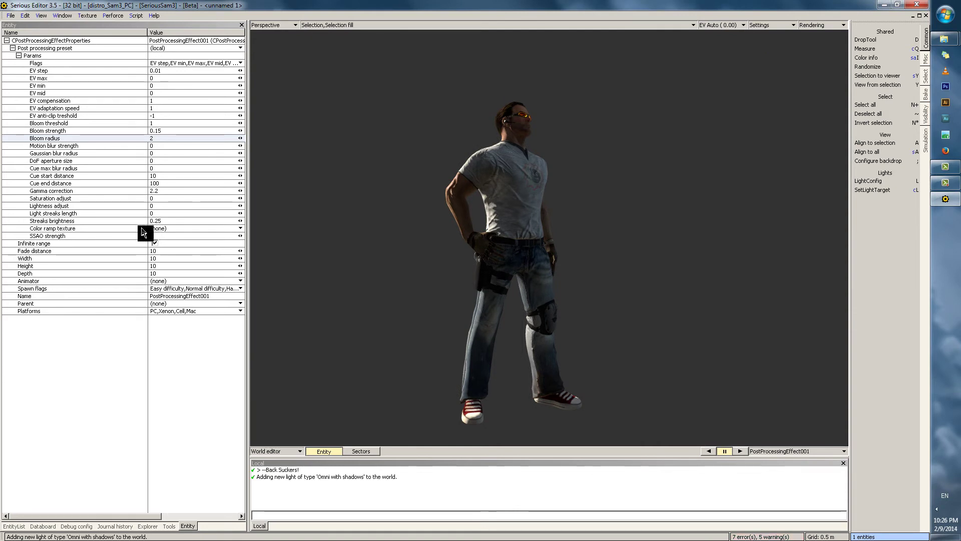
{"action": "left_click", "coordinate": [105, 214]}
{"action": "left_click", "coordinate": [107, 222]}
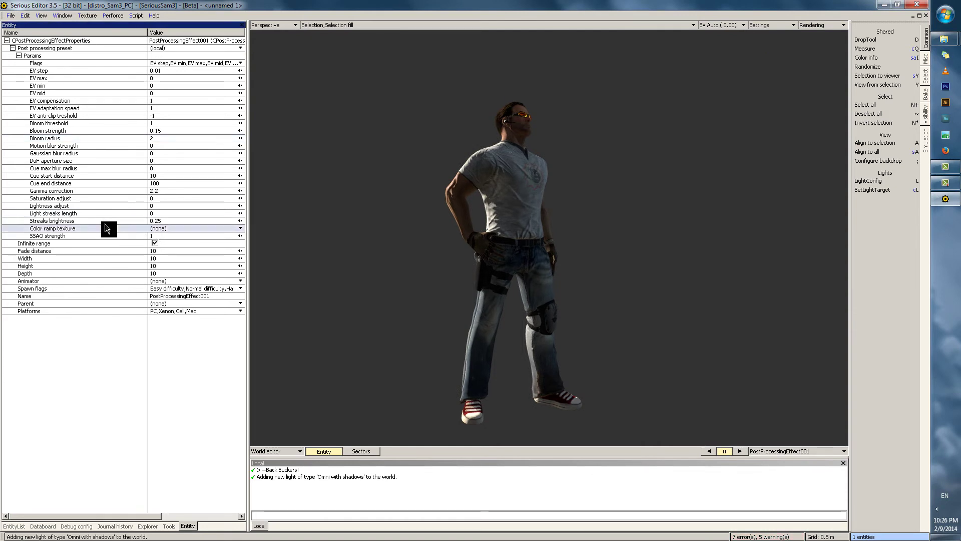
- Try raising the preset's Saturation adjust value
{"action": "left_click", "coordinate": [105, 199]}
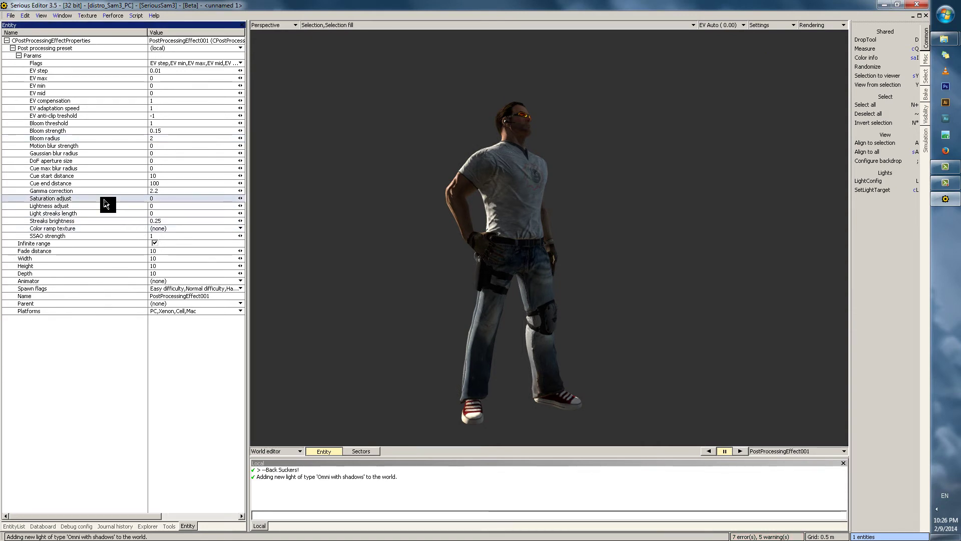
{"action": "left_click_drag", "start_coordinate": [242, 199], "coordinate": [464, 200]}
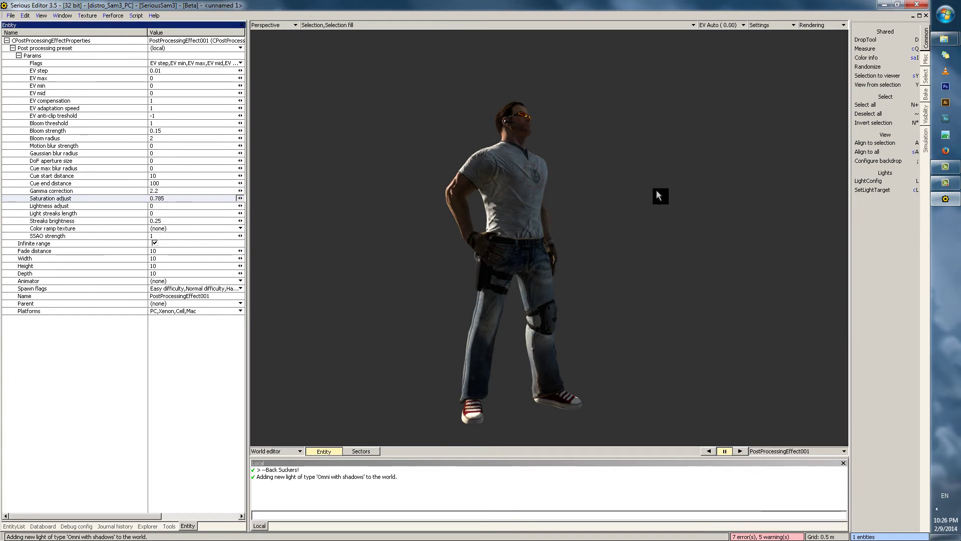
{"action": "left_click_drag", "start_coordinate": [659, 195], "coordinate": [137, 204]}
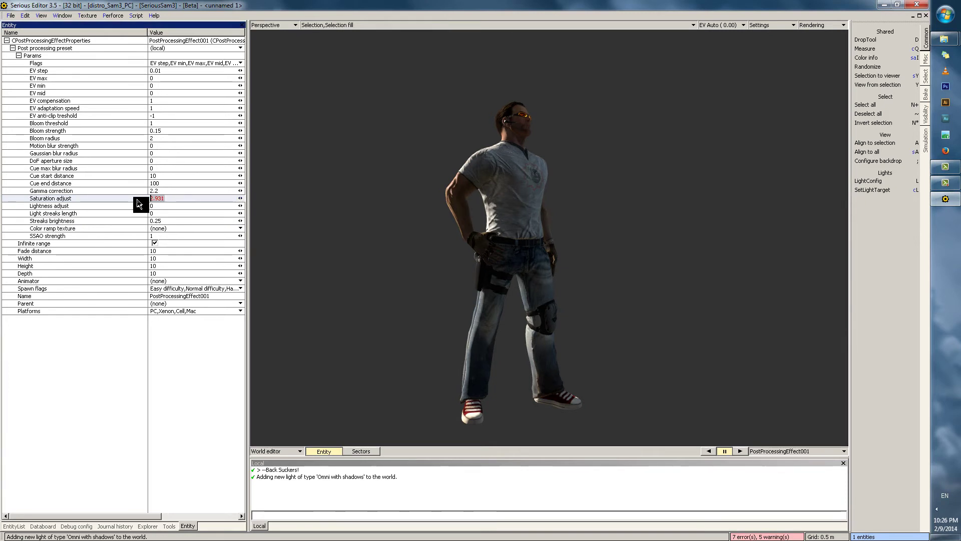
{"action": "key", "text": "Escape"}
- Enable the Gamma and Saturation flags in the post-processing preset's parameters
{"action": "left_click", "coordinate": [210, 70]}
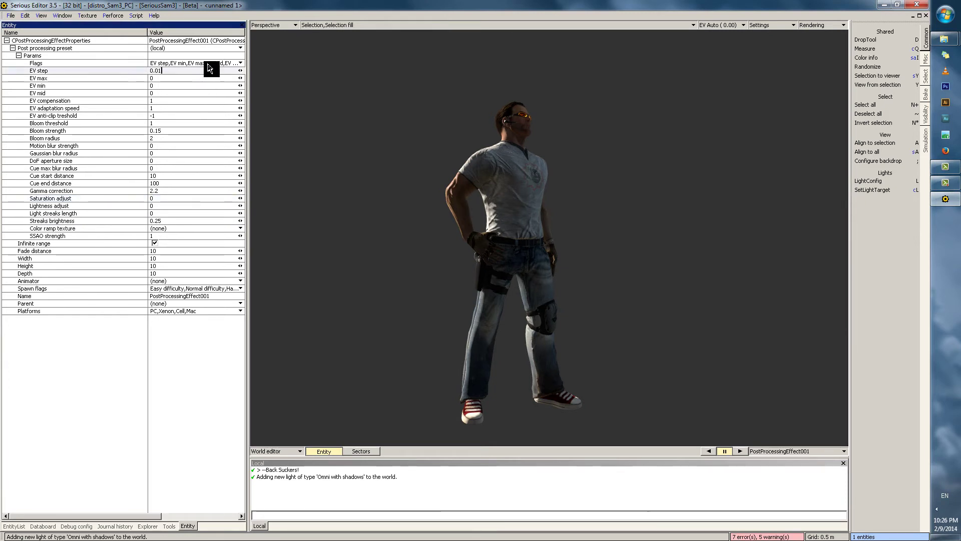
{"action": "left_click", "coordinate": [208, 64]}
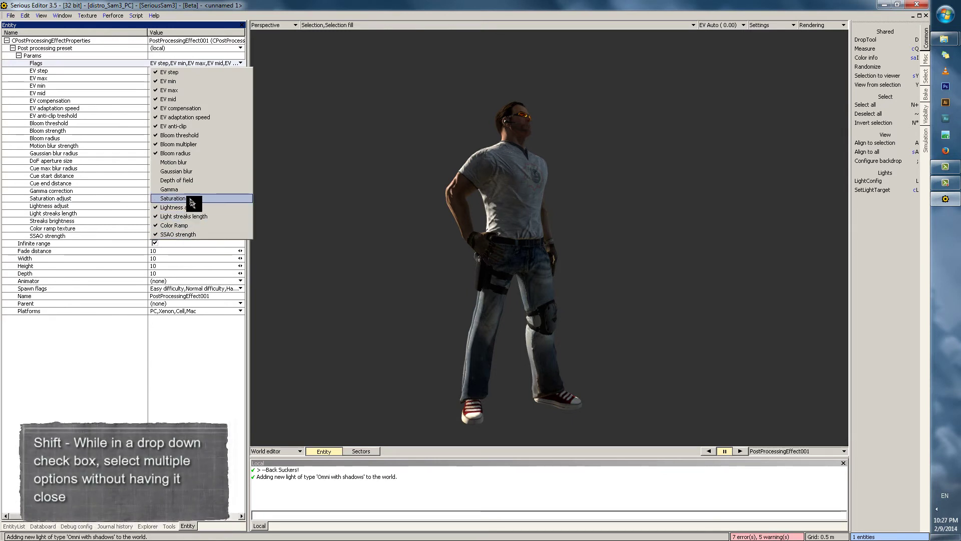
{"action": "left_click", "coordinate": [134, 161]}
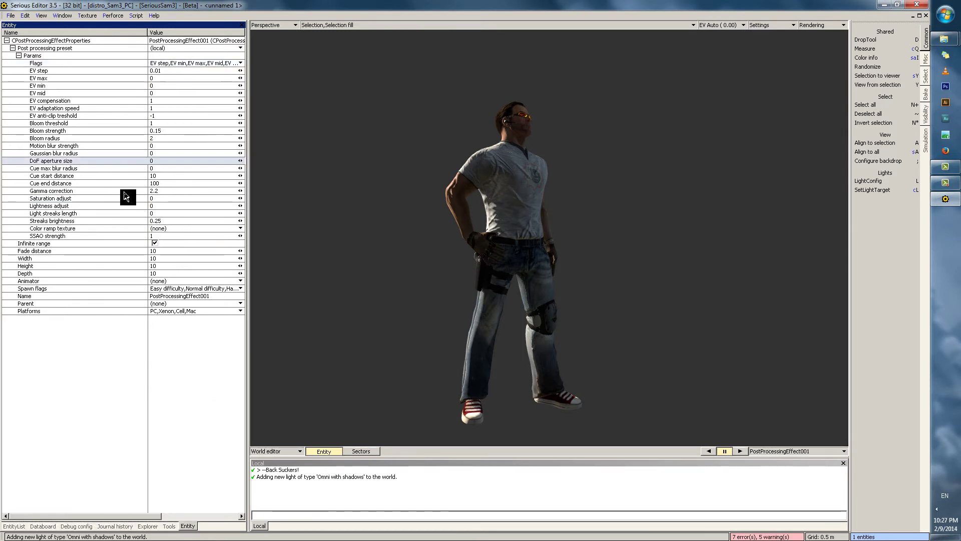
- Test stronger saturation on Sam and set the preset's Saturation adjust to 0.1
{"action": "left_click_drag", "start_coordinate": [239, 199], "coordinate": [320, 197]}
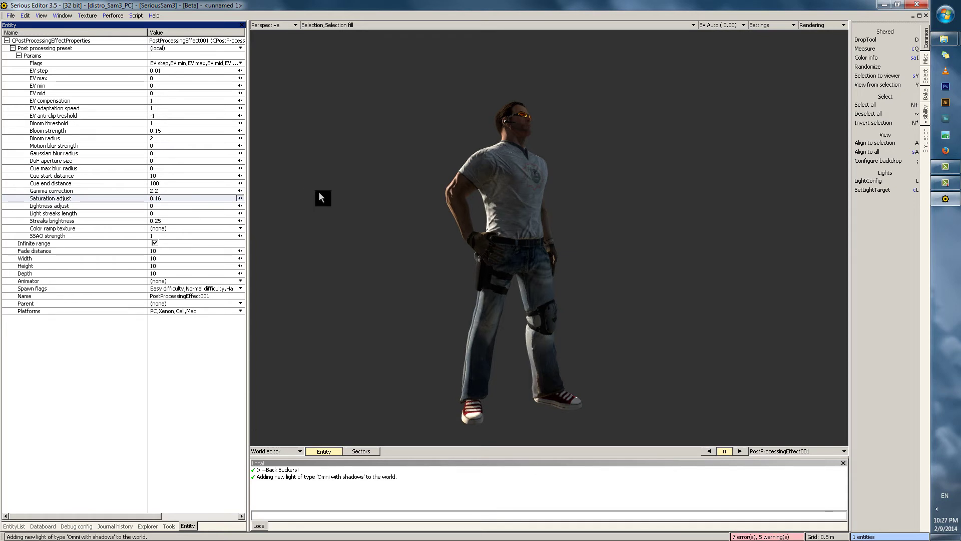
{"action": "left_click_drag", "start_coordinate": [710, 199], "coordinate": [793, 200]}
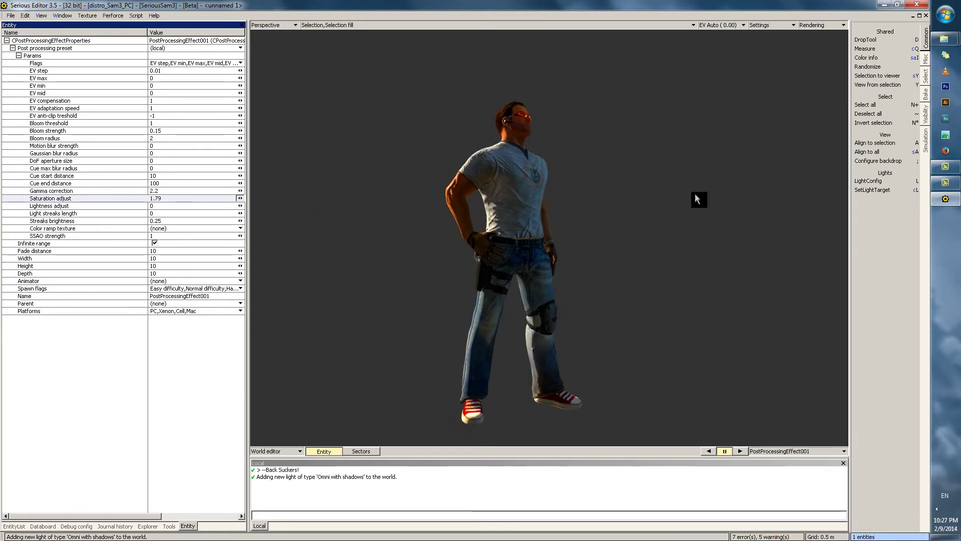
{"action": "left_click_drag", "start_coordinate": [697, 199], "coordinate": [131, 204]}
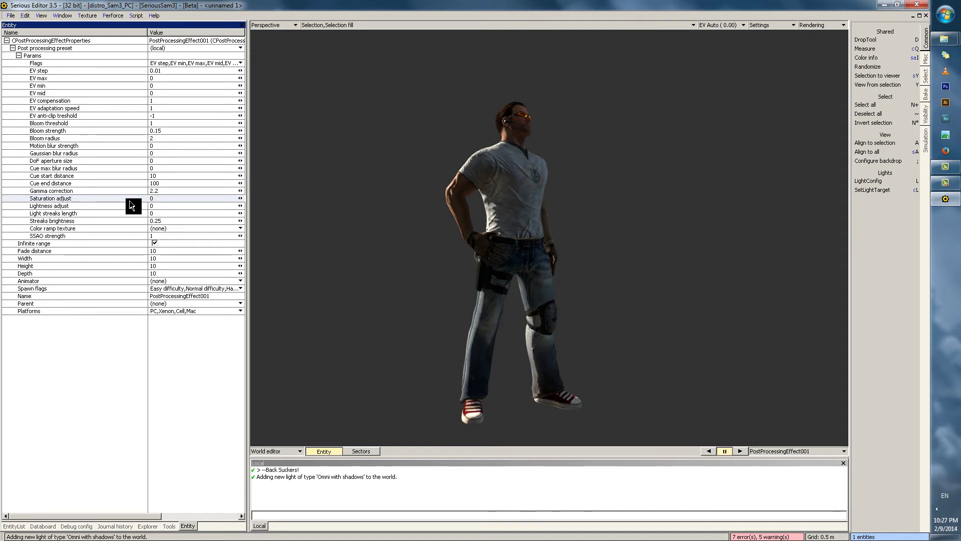
{"action": "type", "text": ".1"}
{"action": "left_click", "coordinate": [131, 207]}
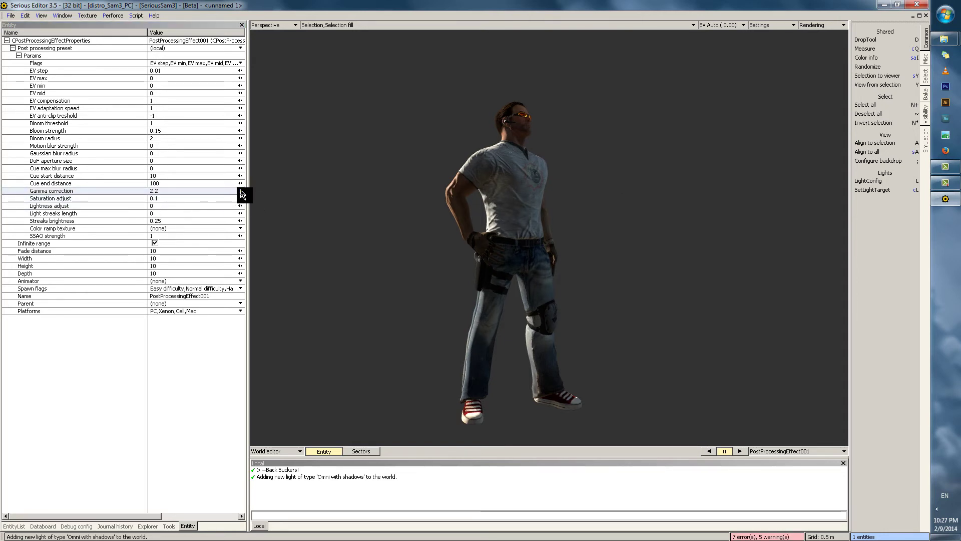
- Set the preset's Gamma correction to 2.4
{"action": "mouse_move", "coordinate": [241, 190]}
{"action": "left_mouse_down"}
{"action": "mouse_move", "coordinate": [227, 191]}
{"action": "mouse_move", "coordinate": [251, 194]}
{"action": "left_mouse_up"}
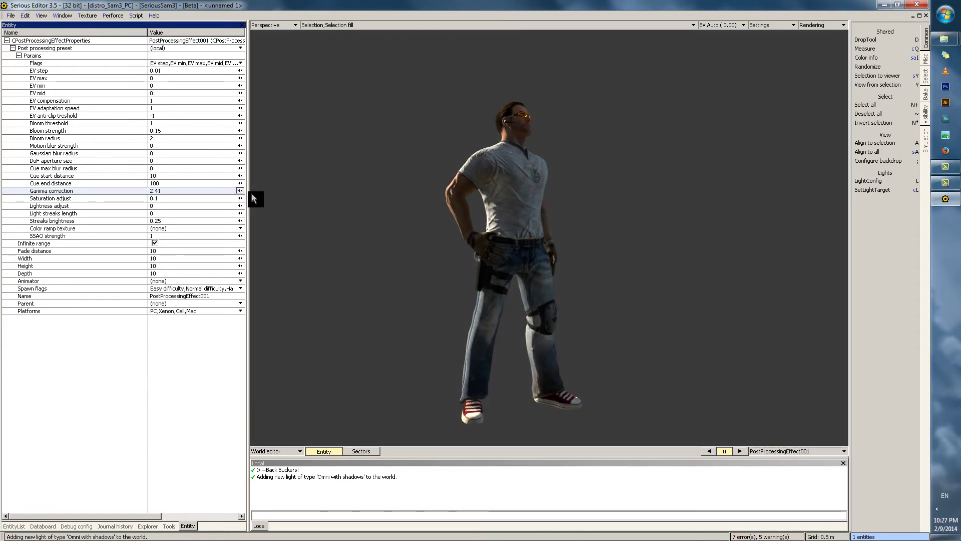
{"action": "left_click", "coordinate": [163, 191]}
{"action": "key", "text": "BackSpace"}
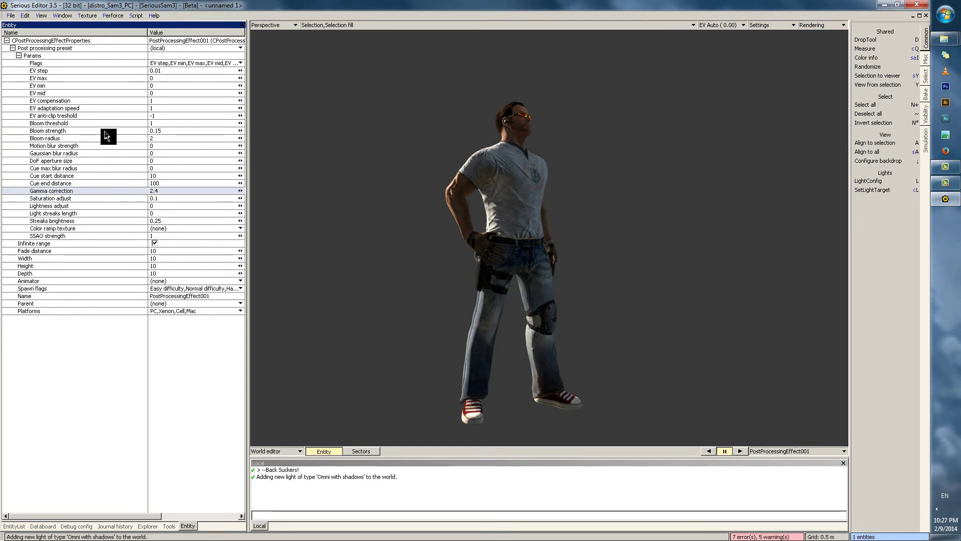
- Lower the preset's Bloom threshold to 0.033 so the bright parts of Sam glow
{"action": "left_click_drag", "start_coordinate": [240, 124], "coordinate": [47, 150]}
{"action": "left_click_drag", "start_coordinate": [378, 280], "coordinate": [201, 286]}
{"action": "left_click", "coordinate": [139, 123]}
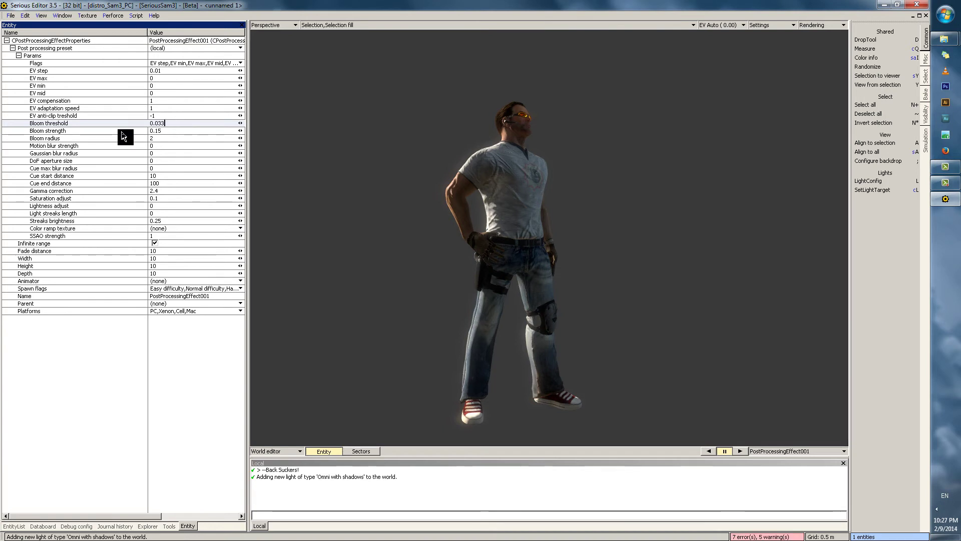
- Raise the preset's Bloom strength to about 0.408 and its Bloom radius to about 4.323
{"action": "left_click", "coordinate": [124, 132]}
{"action": "left_click_drag", "start_coordinate": [240, 130], "coordinate": [367, 140]}
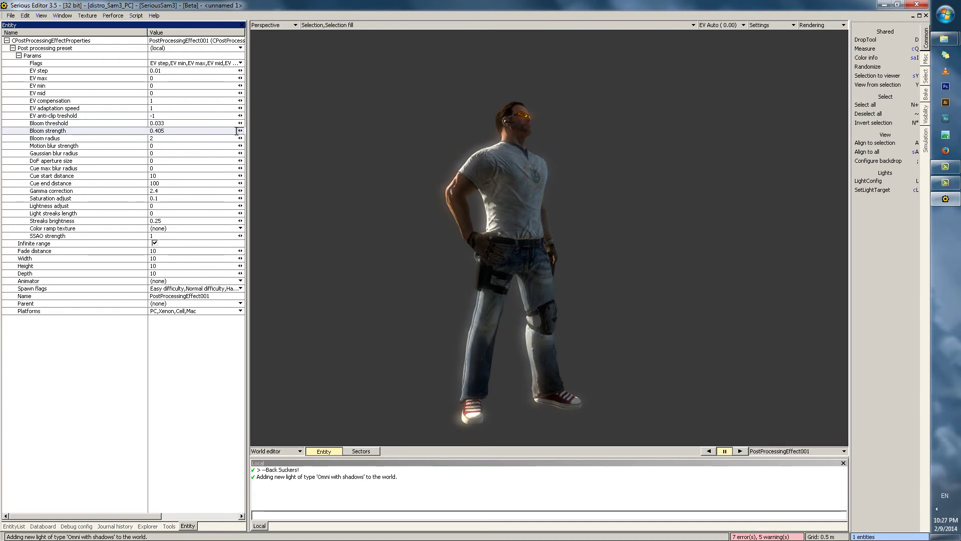
{"action": "left_click", "coordinate": [107, 138]}
{"action": "left_click_drag", "start_coordinate": [240, 138], "coordinate": [437, 152]}
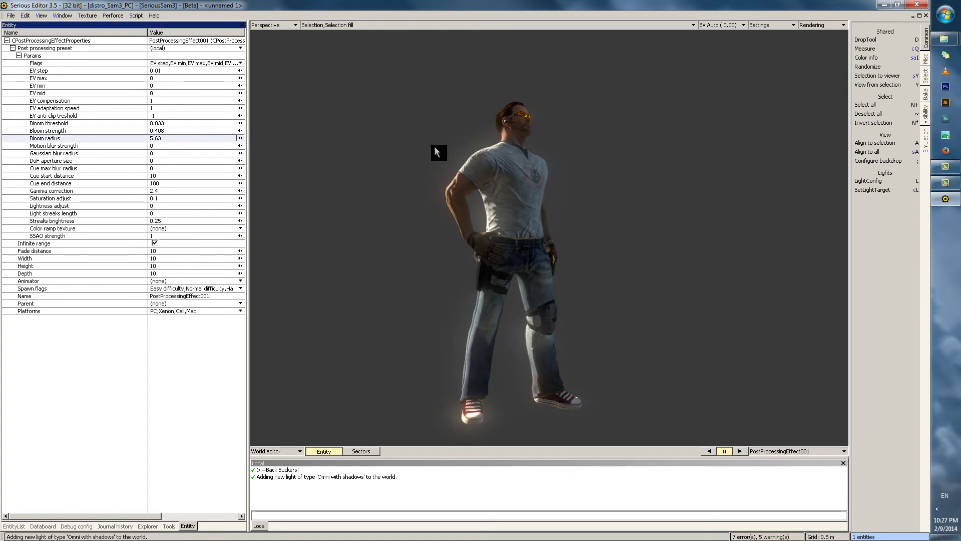
{"action": "left_click_drag", "start_coordinate": [379, 143], "coordinate": [425, 146]}
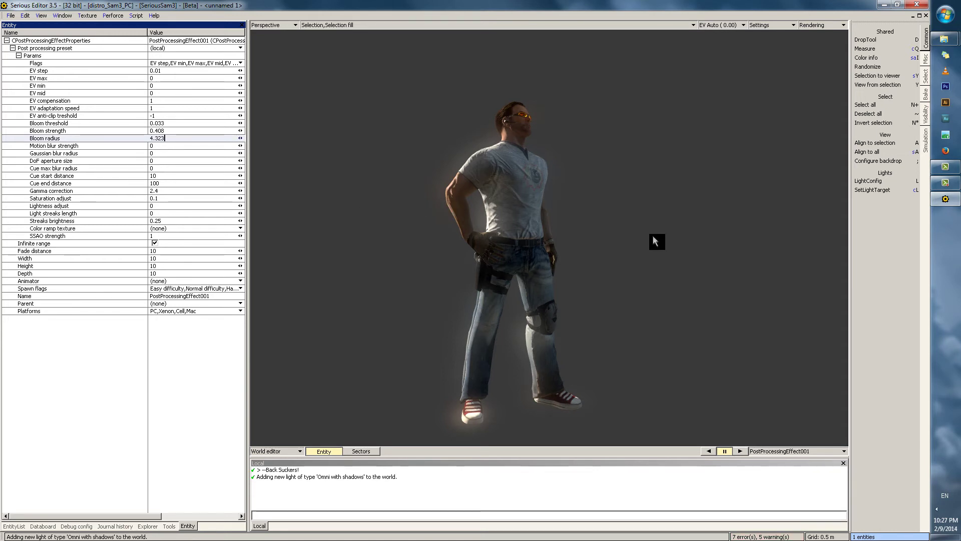
- Clear the entity selection and take a screenshot of the perspective view
{"action": "left_click", "coordinate": [605, 232]}
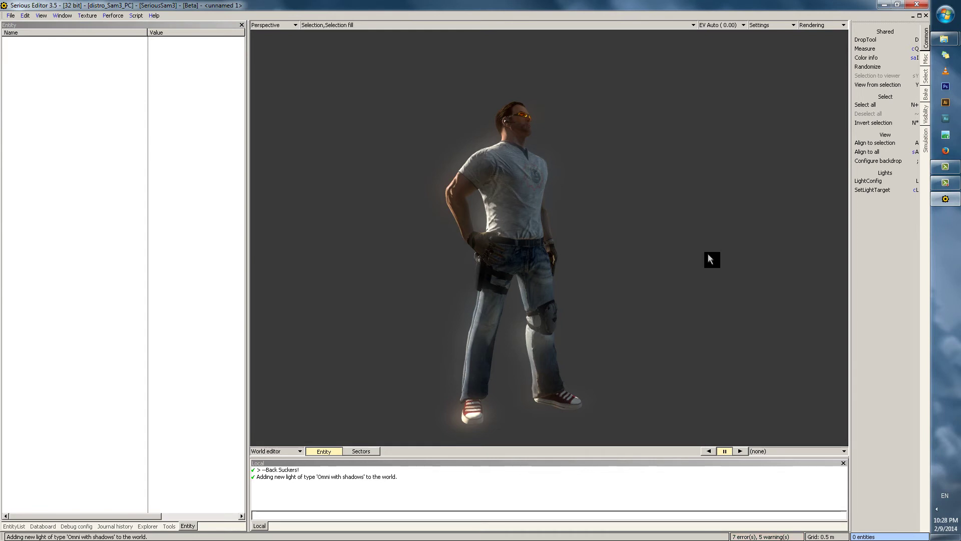
{"action": "left_click", "coordinate": [546, 337]}
{"action": "left_click", "coordinate": [618, 297]}
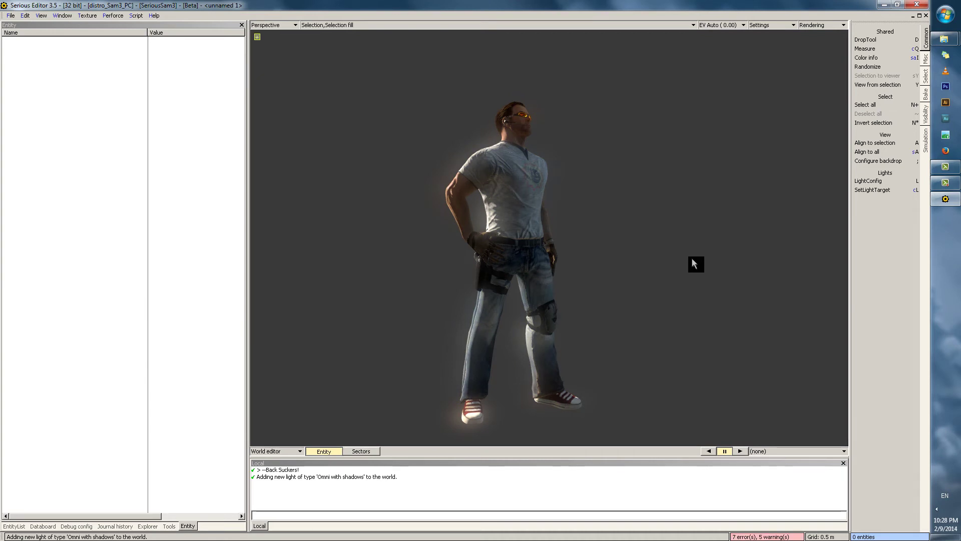
{"action": "key", "text": "alt+F11"}
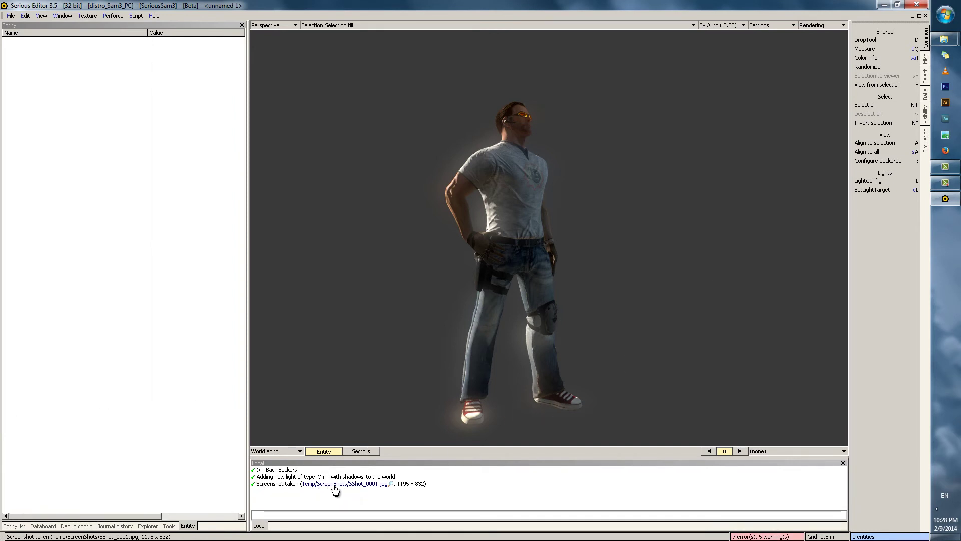
- Narrow the entity properties area slightly to make the perspective view wider
{"action": "left_click", "coordinate": [412, 488]}
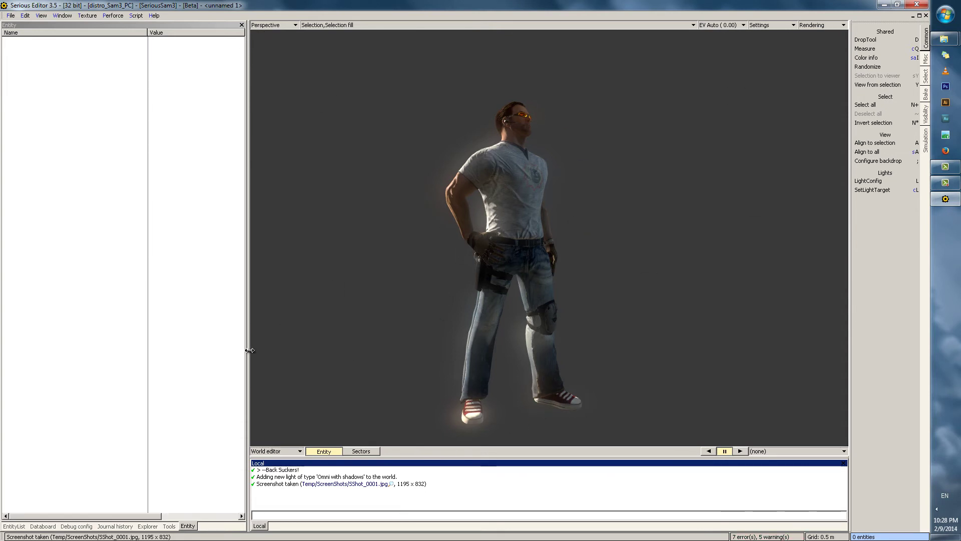
{"action": "left_click_drag", "start_coordinate": [247, 350], "coordinate": [209, 350]}
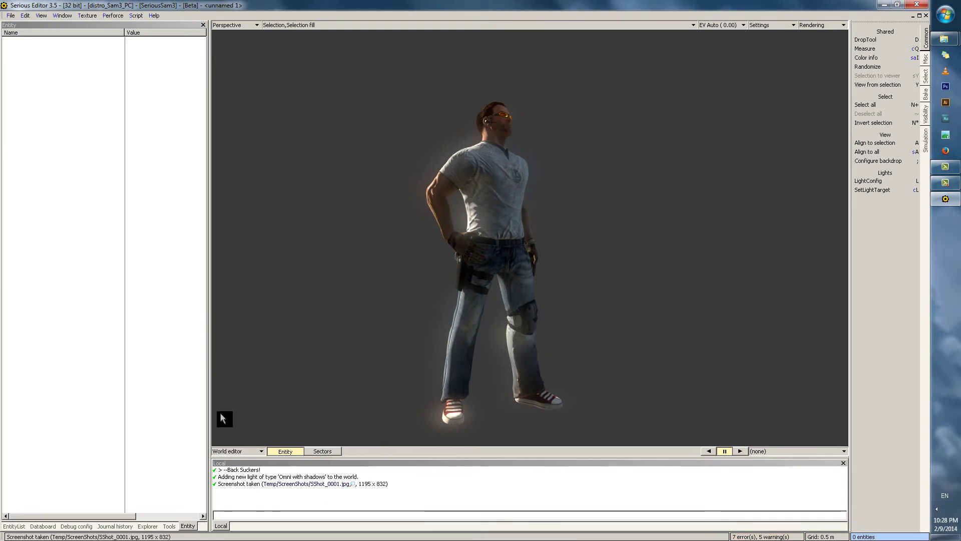
{"action": "left_click_drag", "start_coordinate": [211, 417], "coordinate": [231, 415]}
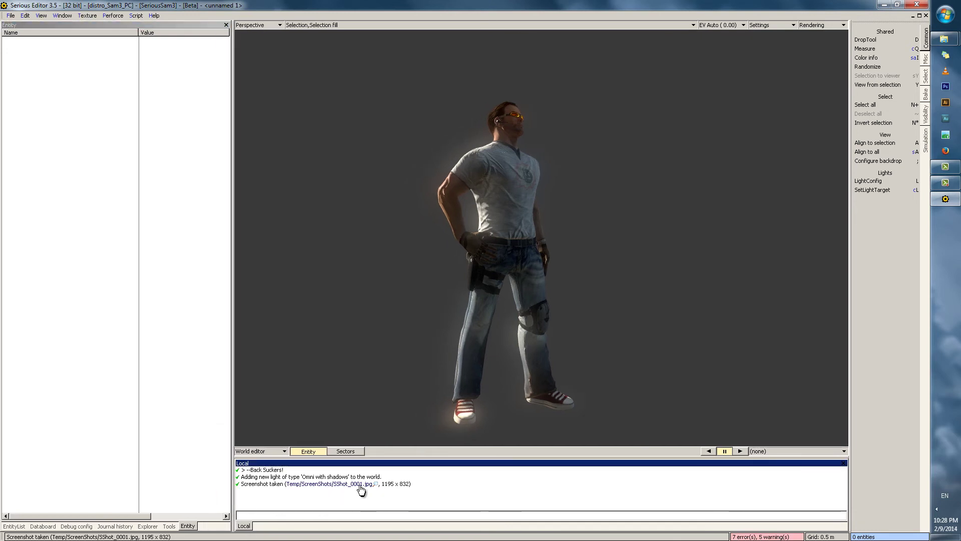
- Open the logged screenshot SShot_0001.jpg in the external image viewer
{"action": "right_click", "coordinate": [361, 484]}
{"action": "left_click", "coordinate": [340, 491]}
{"action": "right_click", "coordinate": [349, 484]}
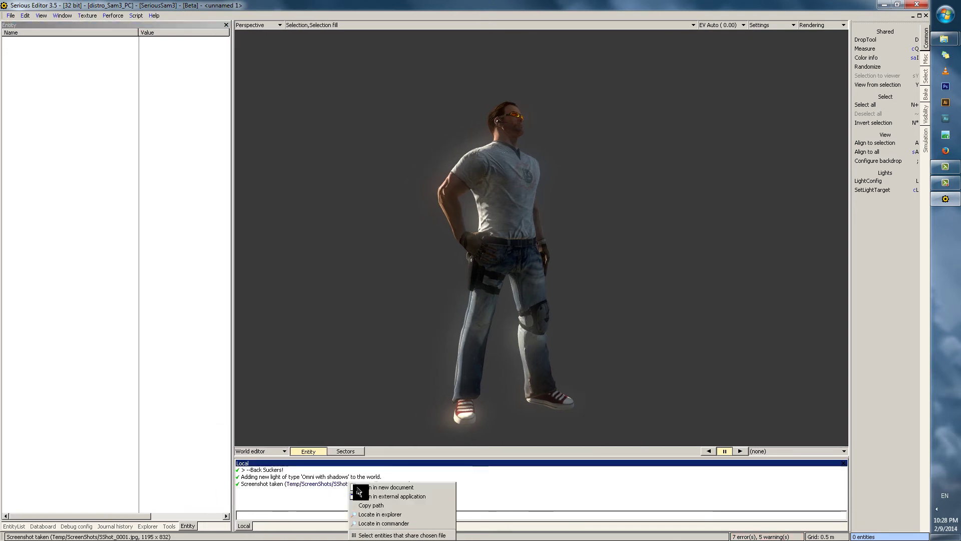
{"action": "left_click", "coordinate": [421, 497]}
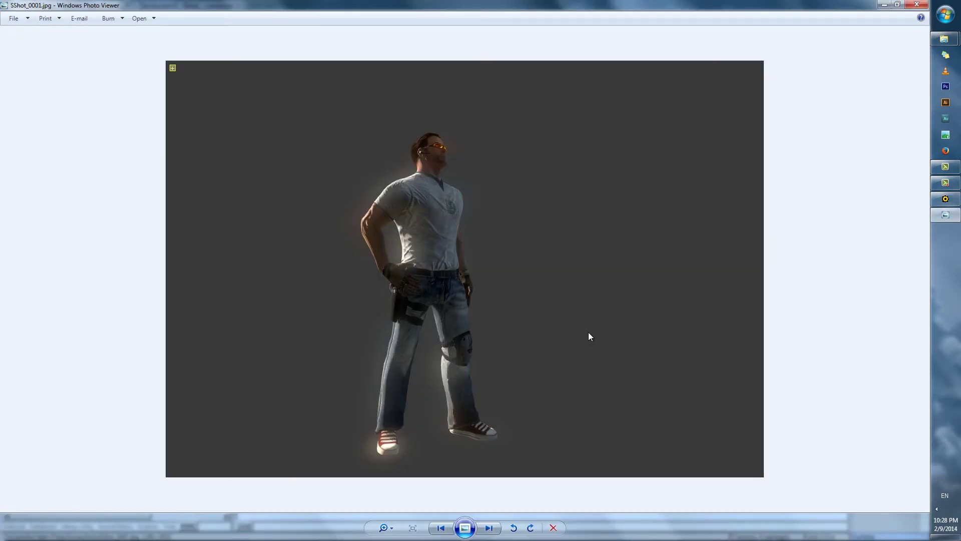
- Zoom in on the screenshot to examine Sam's upper body, and close the image viewer
{"action": "scroll", "coordinate": [598, 319], "scroll_direction": "up", "scroll_amount": 2}
{"action": "scroll", "coordinate": [517, 295], "scroll_direction": "down", "scroll_amount": 2}
{"action": "scroll", "coordinate": [453, 345], "scroll_direction": "up", "scroll_amount": 3}
{"action": "left_click_drag", "start_coordinate": [440, 236], "coordinate": [479, 415]}
{"action": "left_click_drag", "start_coordinate": [473, 278], "coordinate": [511, 320]}
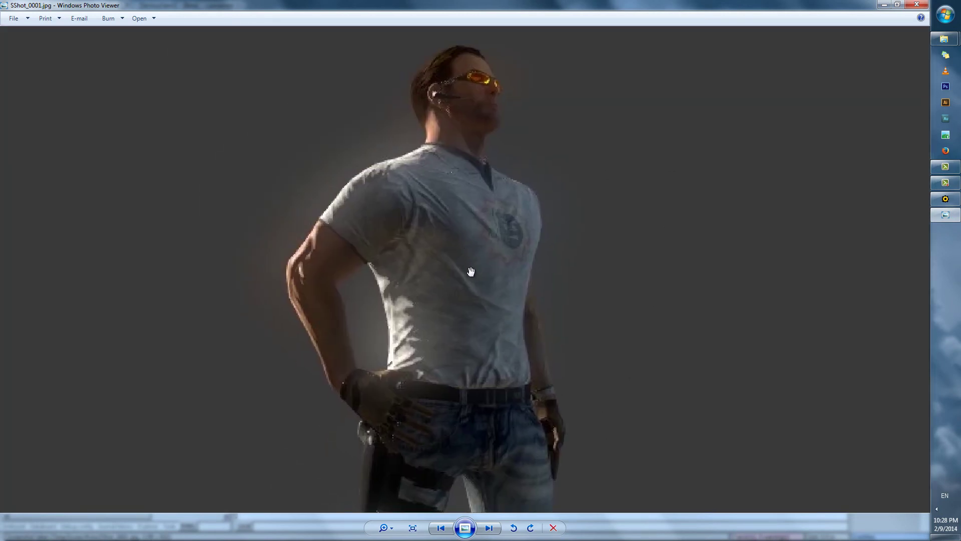
{"action": "left_click", "coordinate": [916, 4]}
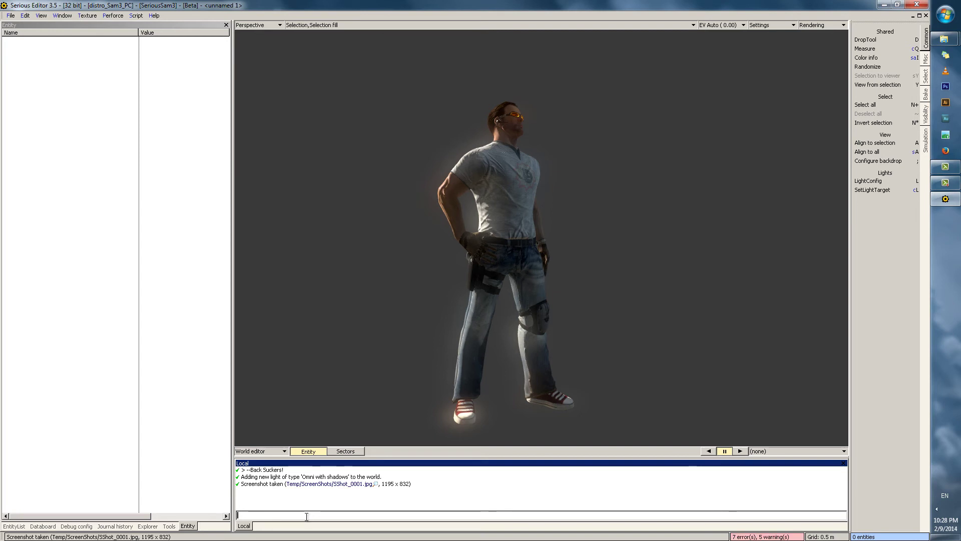
- Set the screenshot format to HDR in the console with gfx_iScreenShotFormat = 1
{"action": "type", "text": "gfx"}
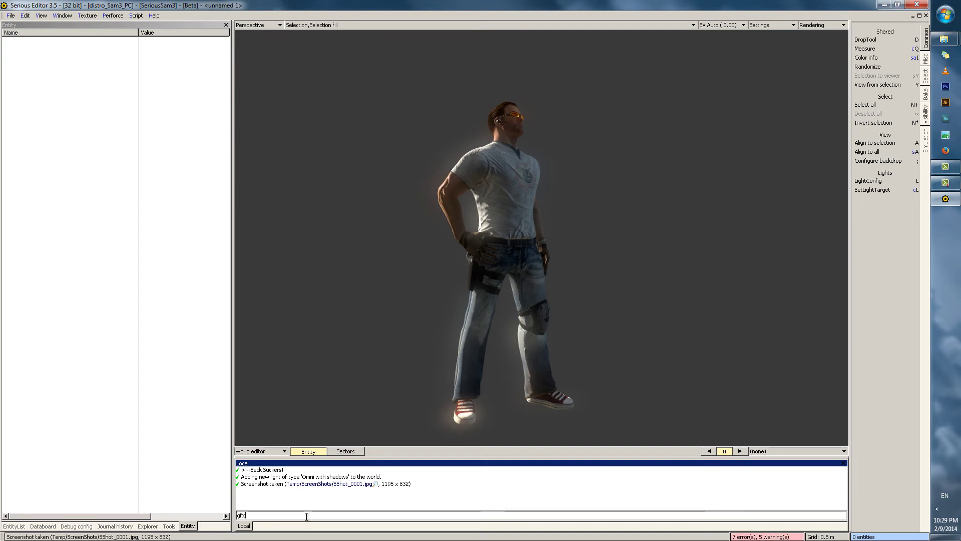
{"action": "type", "text": "_i"}
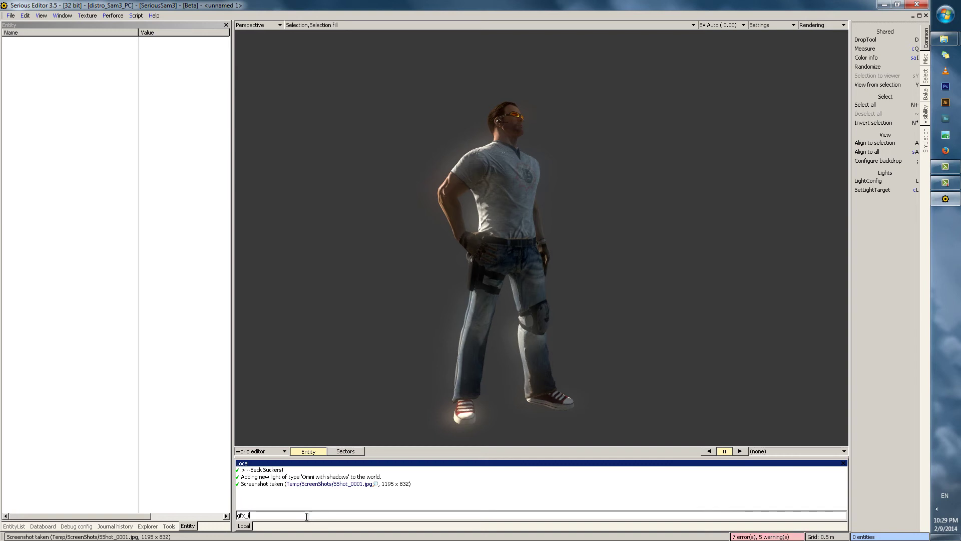
{"action": "type", "text": "ScreenShotFormat"}
{"action": "key", "text": "Tab"}
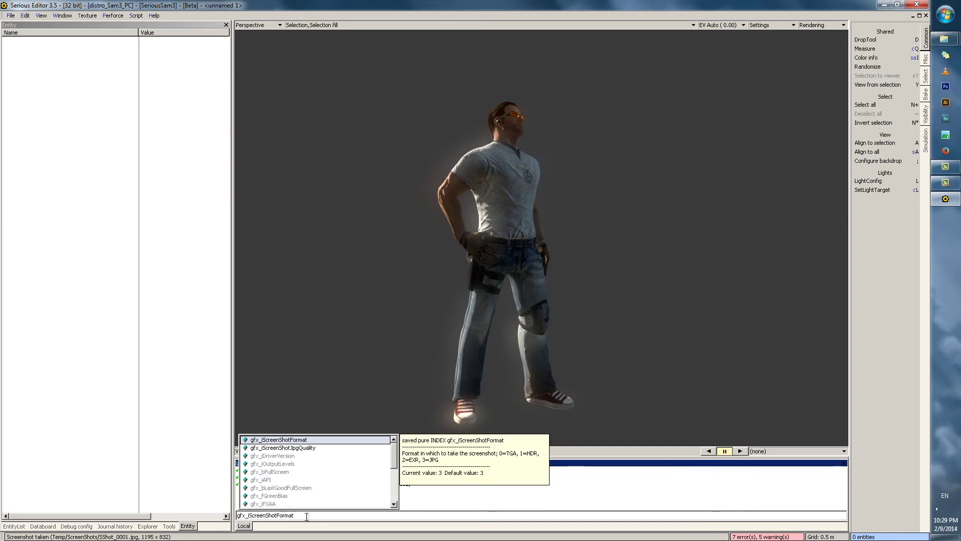
{"action": "key", "text": "Escape"}
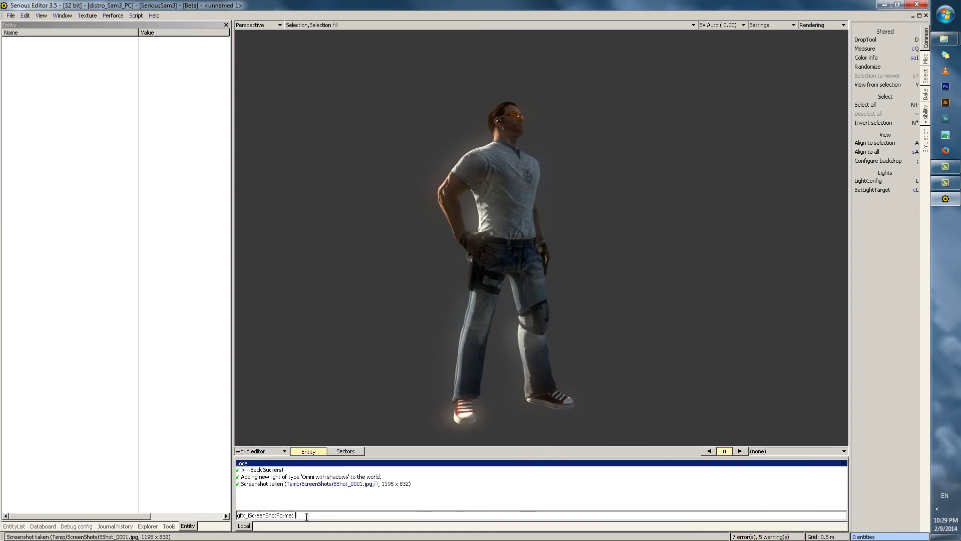
{"action": "key", "text": "Tab"}
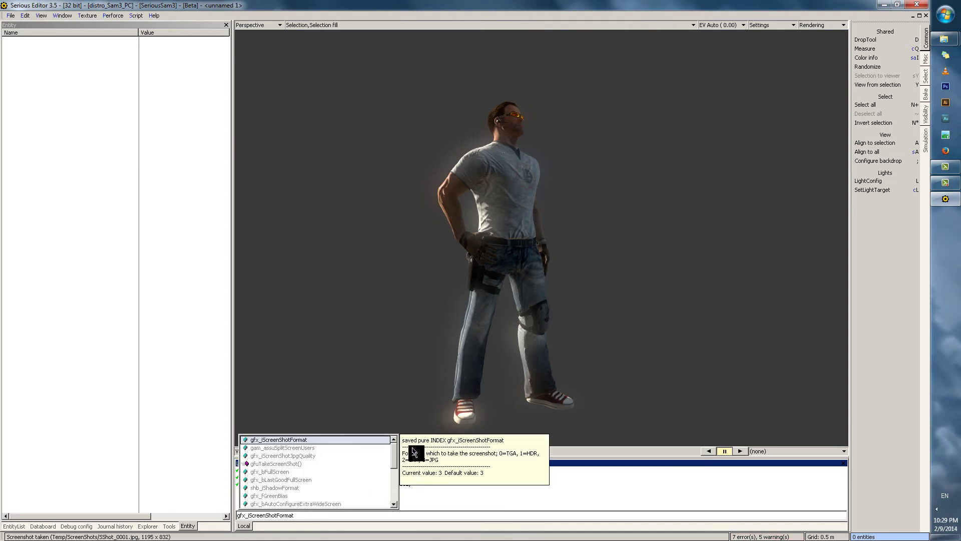
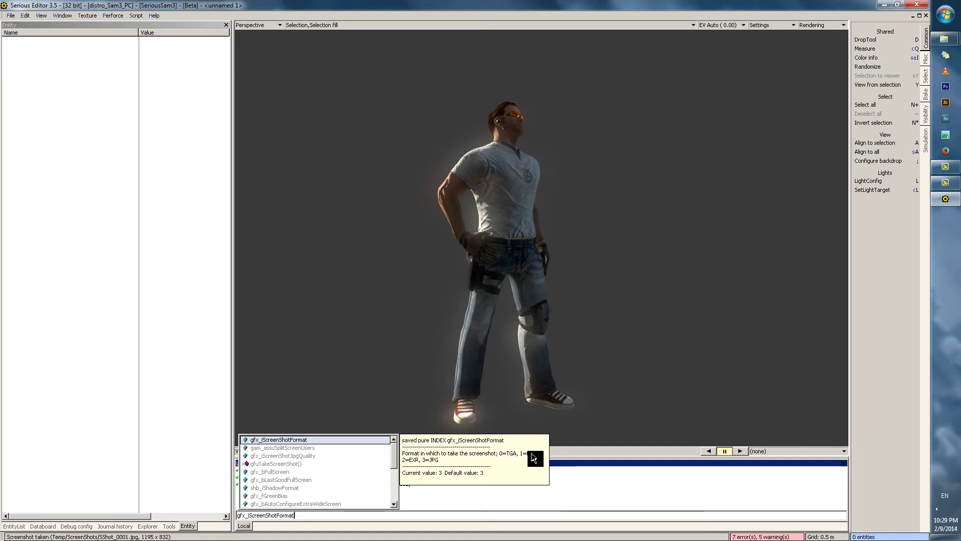
{"action": "key", "text": "Escape"}
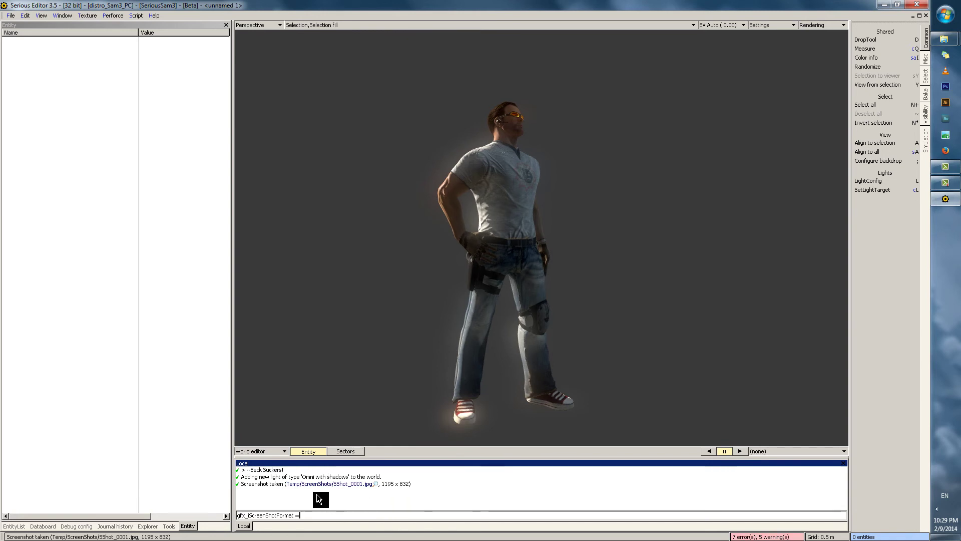
{"action": "key", "text": "Return"}
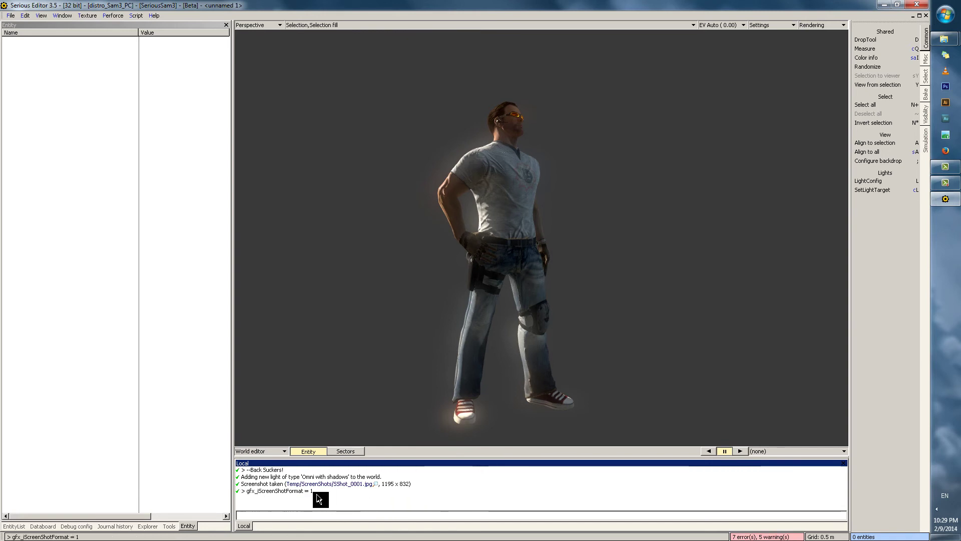
- Take a new screenshot of the perspective view and open the logged SShot_0000.hdr in its external application
{"action": "left_click", "coordinate": [526, 281]}
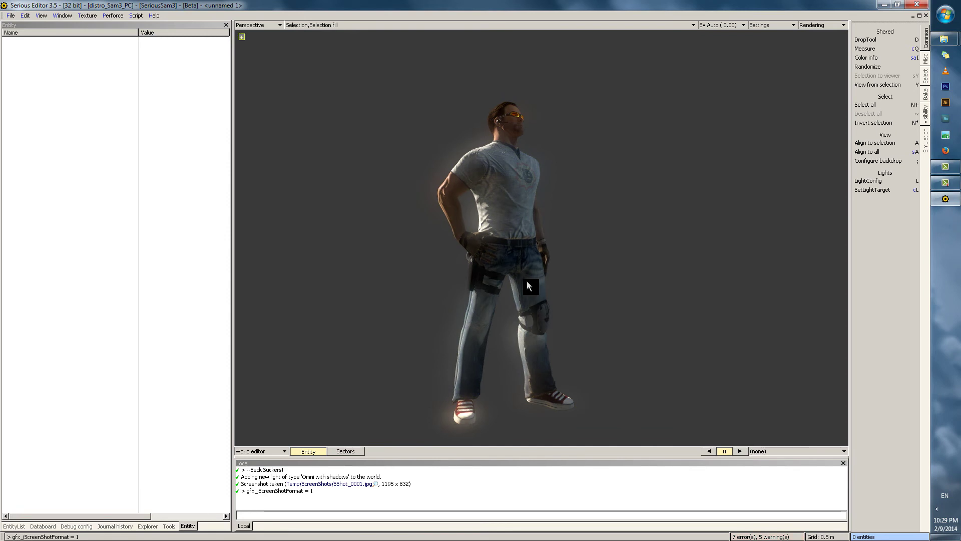
{"action": "key", "text": "F11"}
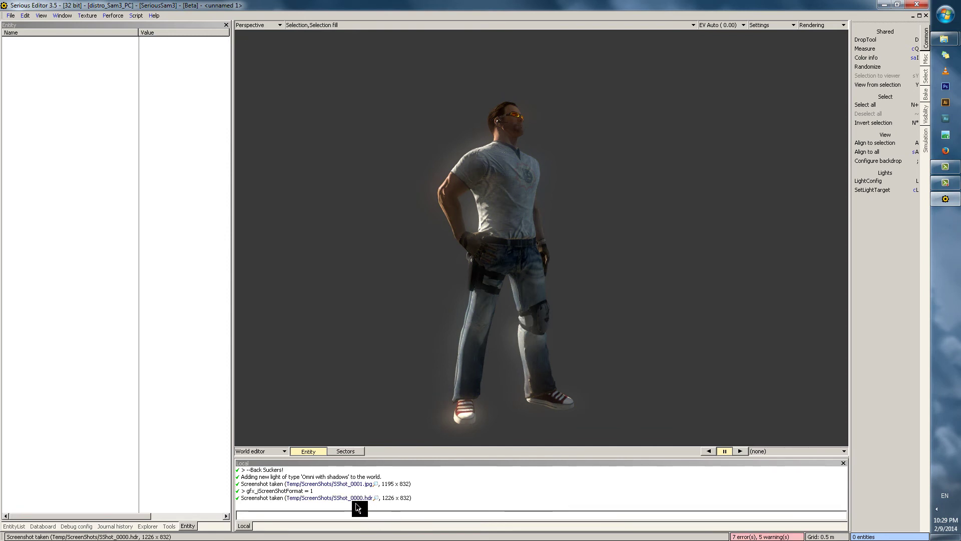
{"action": "right_click", "coordinate": [354, 504]}
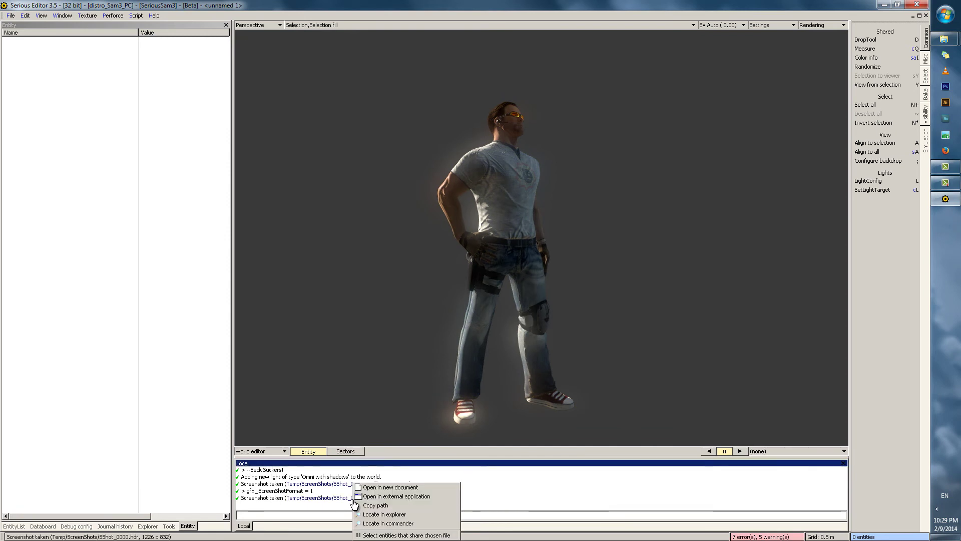
{"action": "left_click", "coordinate": [403, 498]}
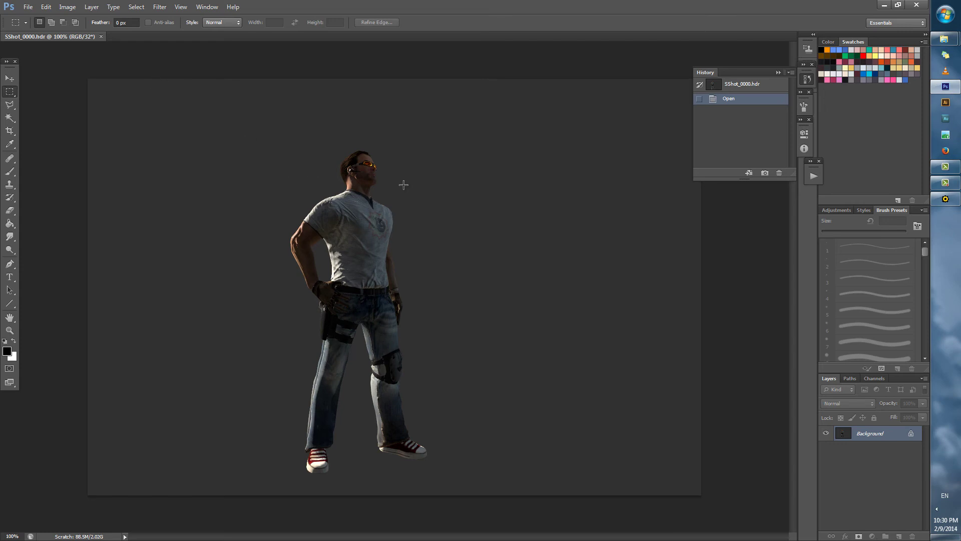
- Check the colour mode and bit depth of SShot_0000.hdr in Photoshop, leaving no area selected
{"action": "left_click", "coordinate": [72, 8]}
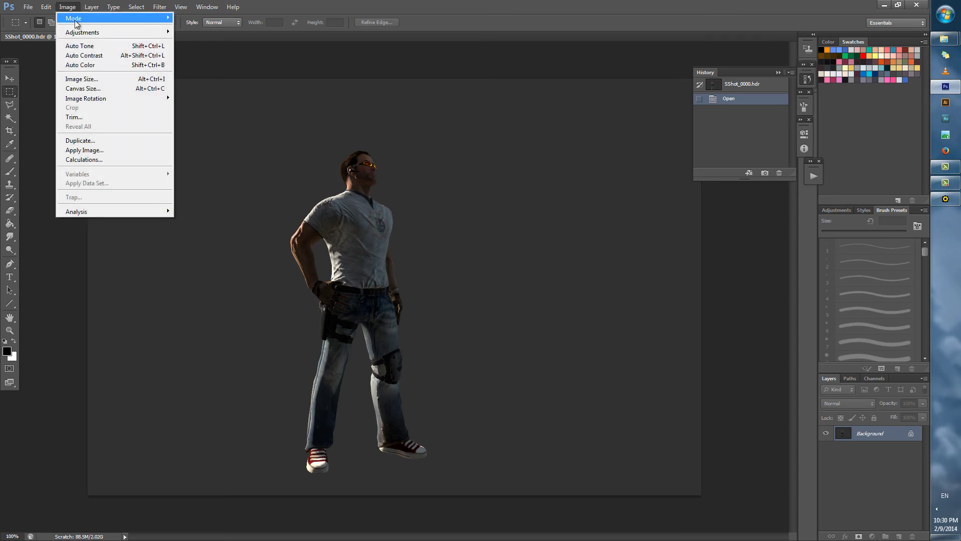
{"action": "mouse_move", "coordinate": [78, 22]}
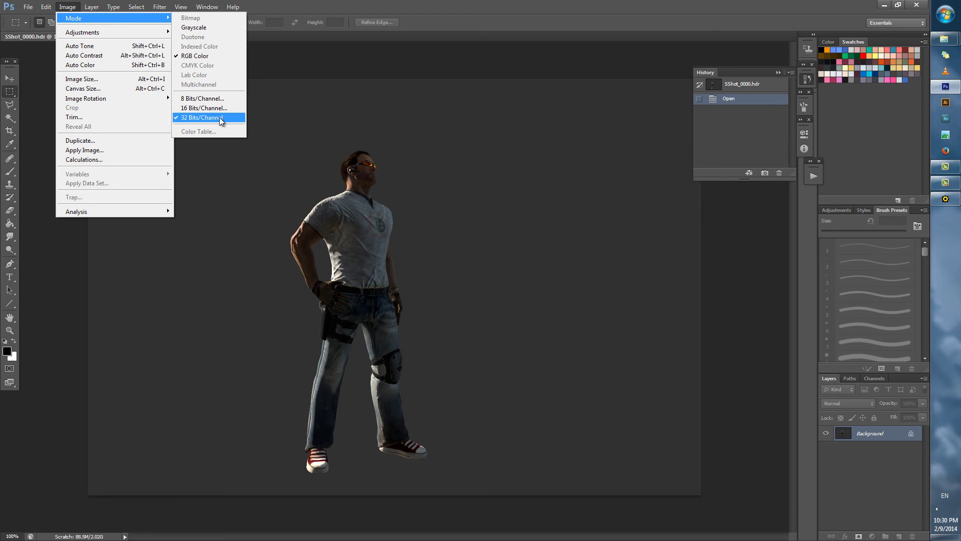
{"action": "left_click", "coordinate": [448, 226]}
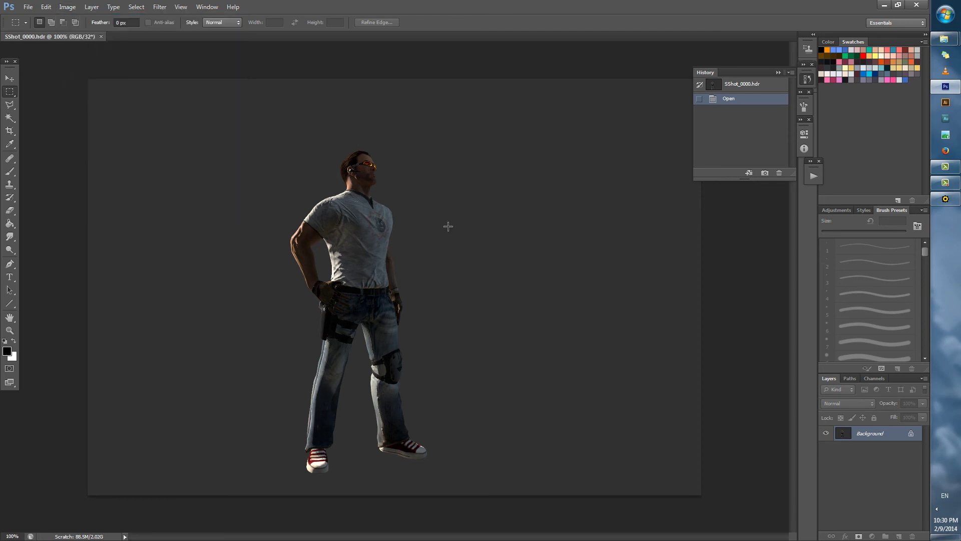
{"action": "left_click_drag", "start_coordinate": [598, 287], "coordinate": [453, 270]}
{"action": "left_click", "coordinate": [431, 234]}
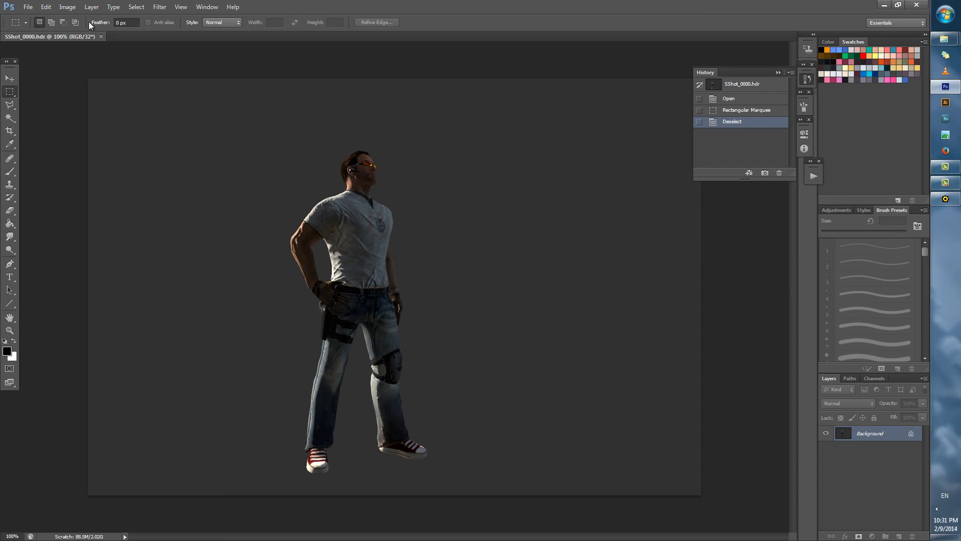
- Open HDR Toning for the image, use the Exposure and Gamma method, and raise the exposure to brighten Sam
{"action": "left_click", "coordinate": [67, 6]}
{"action": "mouse_move", "coordinate": [82, 32]}
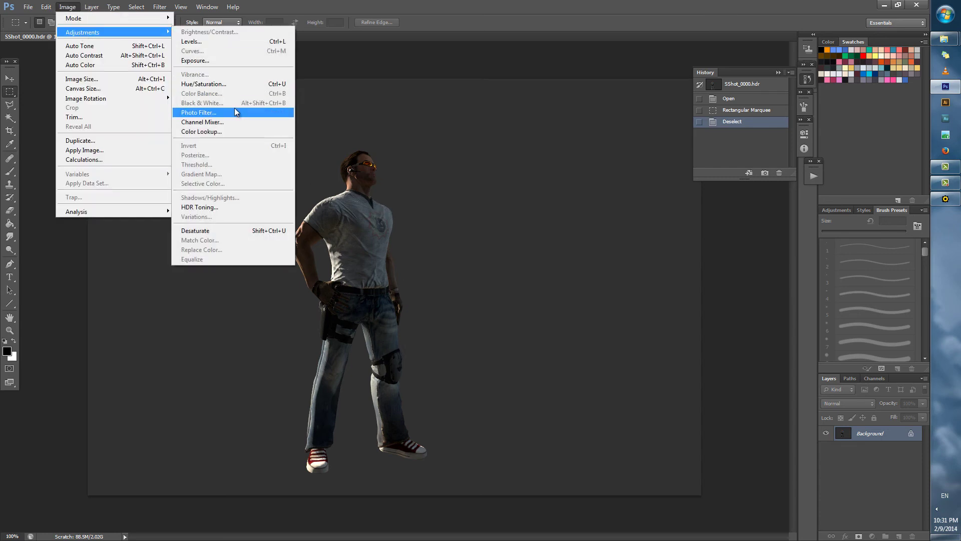
{"action": "left_click", "coordinate": [602, 261]}
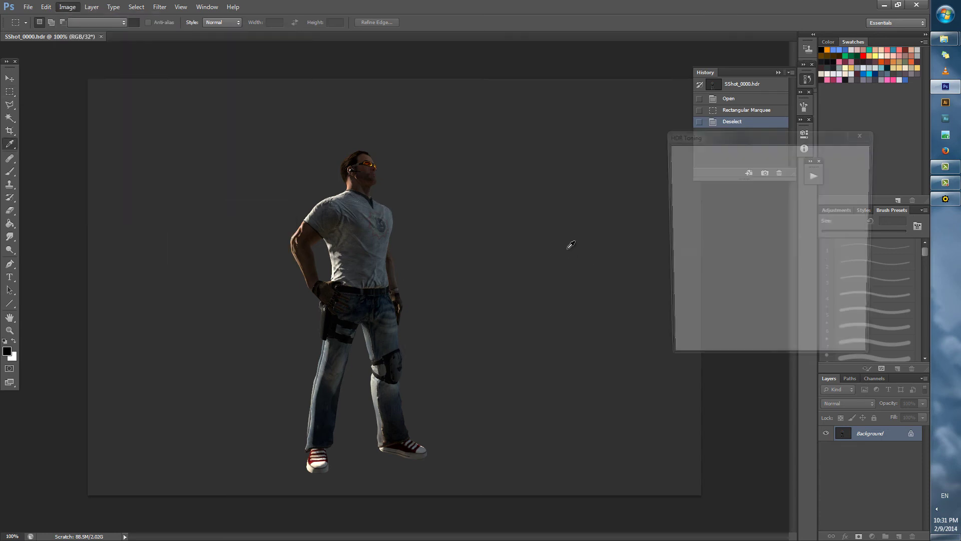
{"action": "left_click_drag", "start_coordinate": [533, 141], "coordinate": [543, 143]}
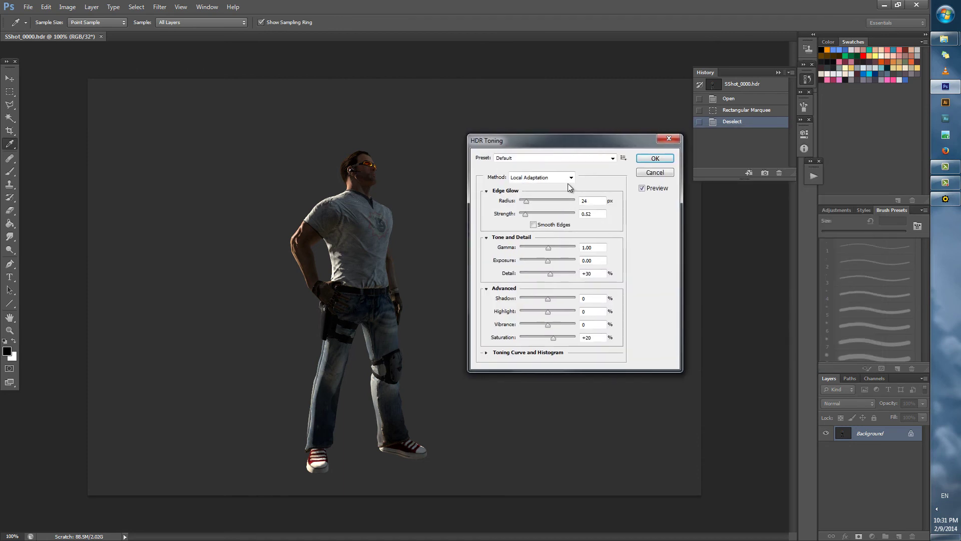
{"action": "left_click", "coordinate": [570, 177]}
{"action": "left_click", "coordinate": [536, 212]}
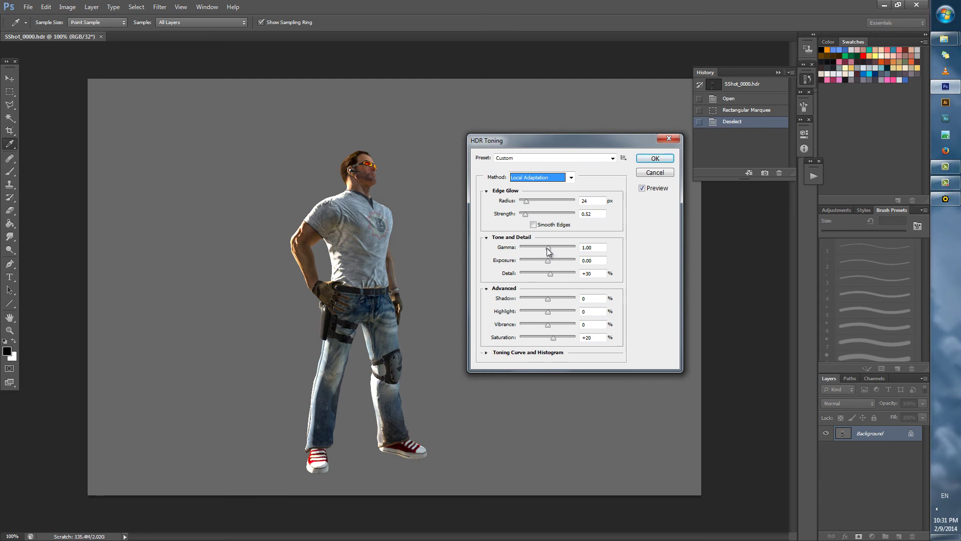
{"action": "left_click", "coordinate": [542, 178]}
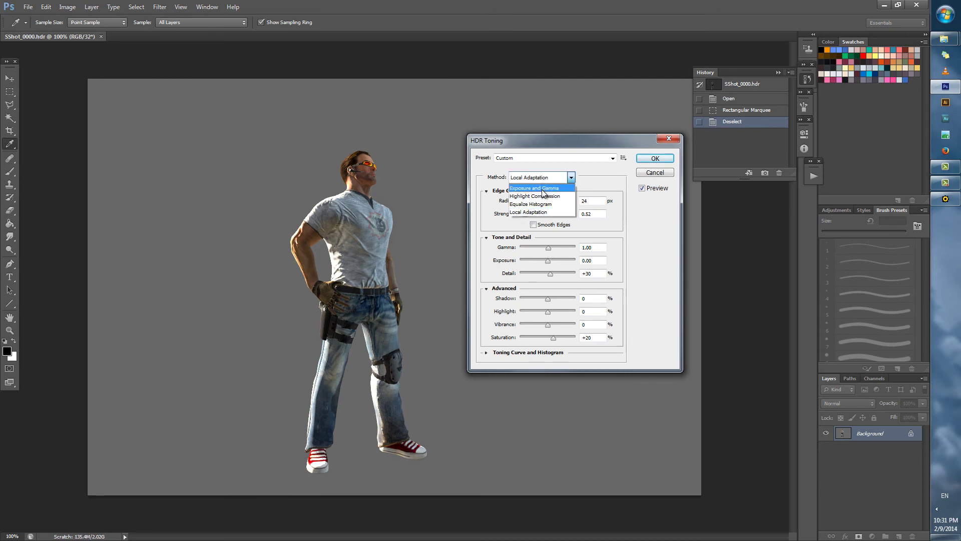
{"action": "left_click", "coordinate": [542, 186]}
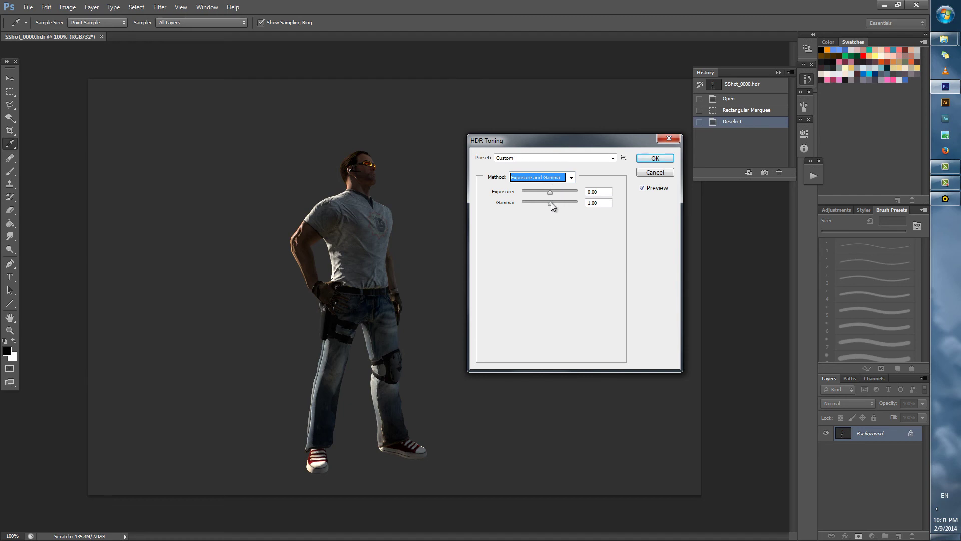
{"action": "mouse_move", "coordinate": [550, 192]}
{"action": "left_mouse_down"}
{"action": "mouse_move", "coordinate": [537, 194]}
{"action": "mouse_move", "coordinate": [545, 192]}
{"action": "left_mouse_up"}
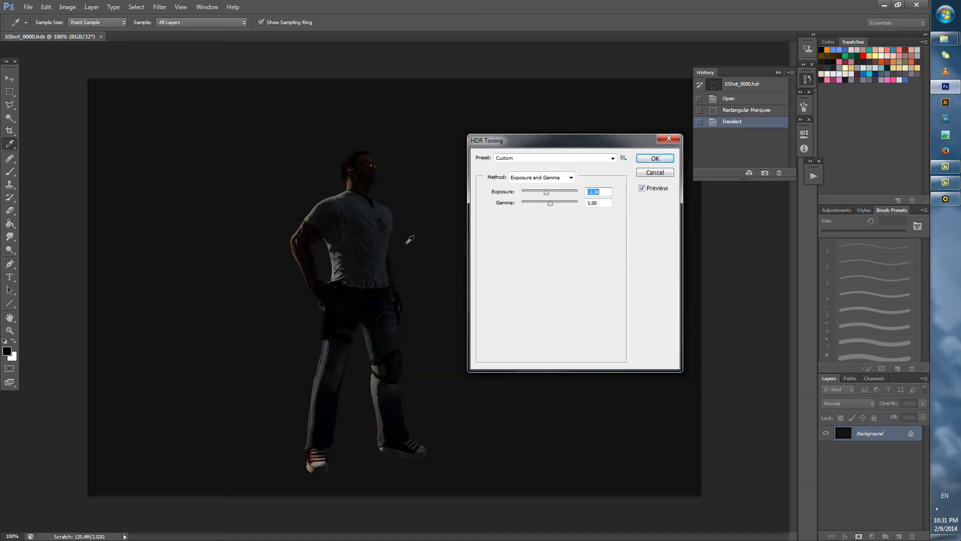
{"action": "left_click", "coordinate": [552, 194]}
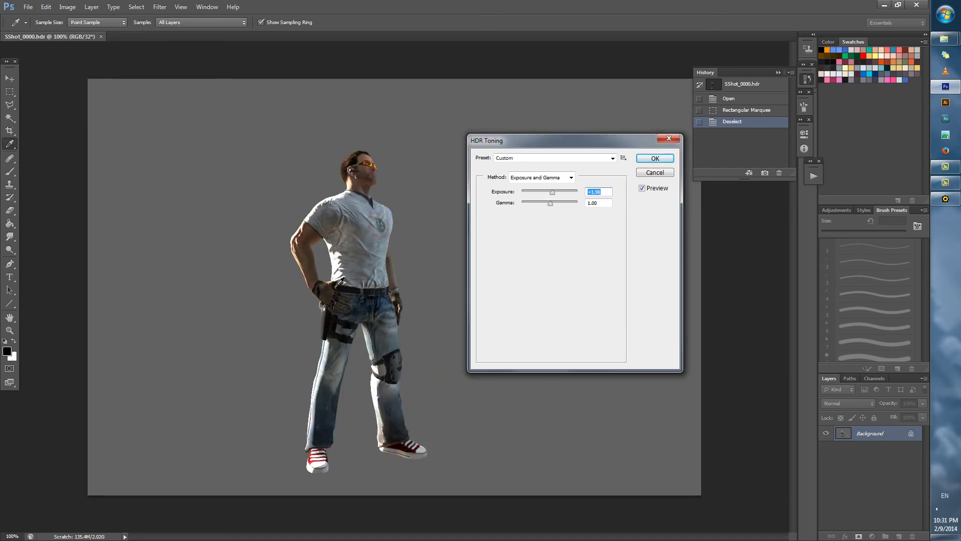
- Switch between Serious Editor and Photoshop to compare the original perspective view with the brightened HDR image
{"action": "left_click", "coordinate": [941, 196]}
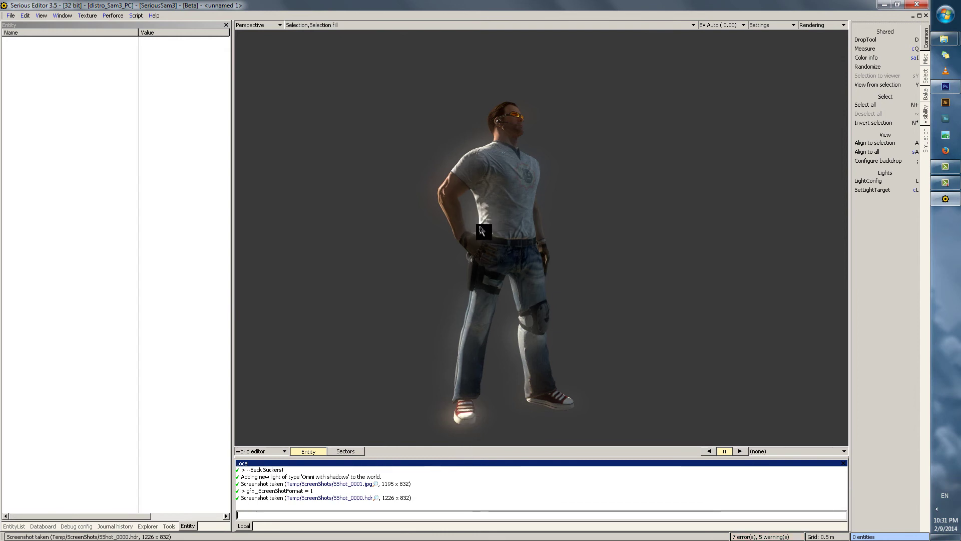
{"action": "key", "text": "alt+Tab"}
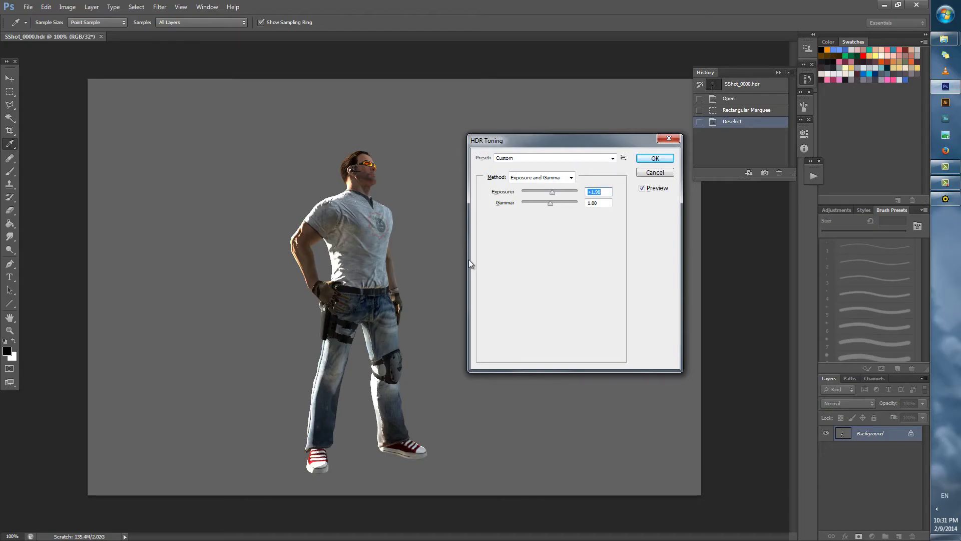
{"action": "left_click", "coordinate": [945, 199]}
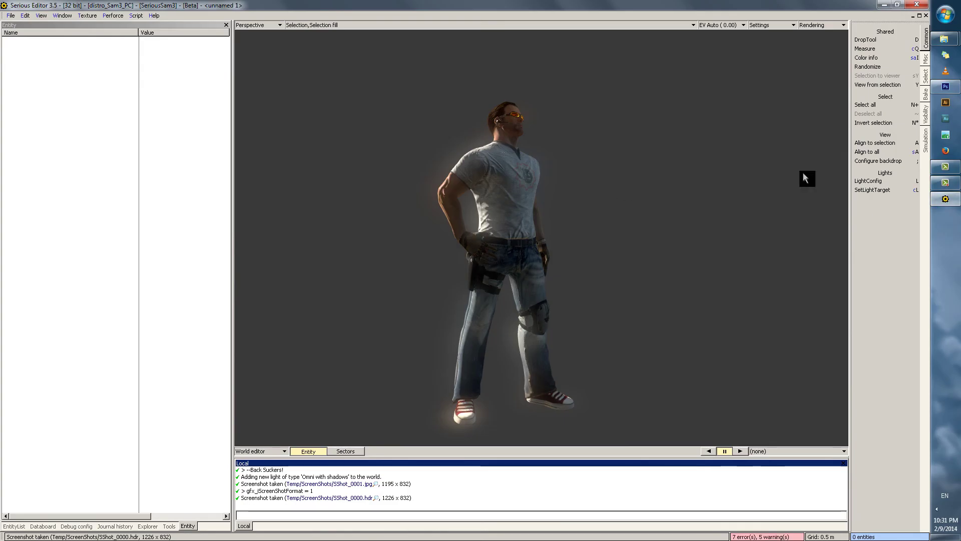
{"action": "left_click_drag", "start_coordinate": [948, 188], "coordinate": [946, 201]}
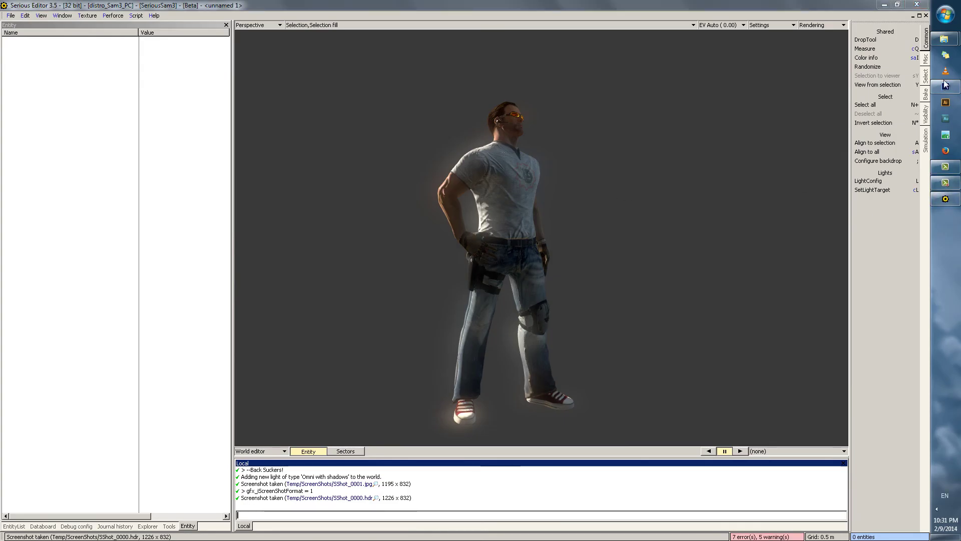
{"action": "left_click", "coordinate": [908, 106]}
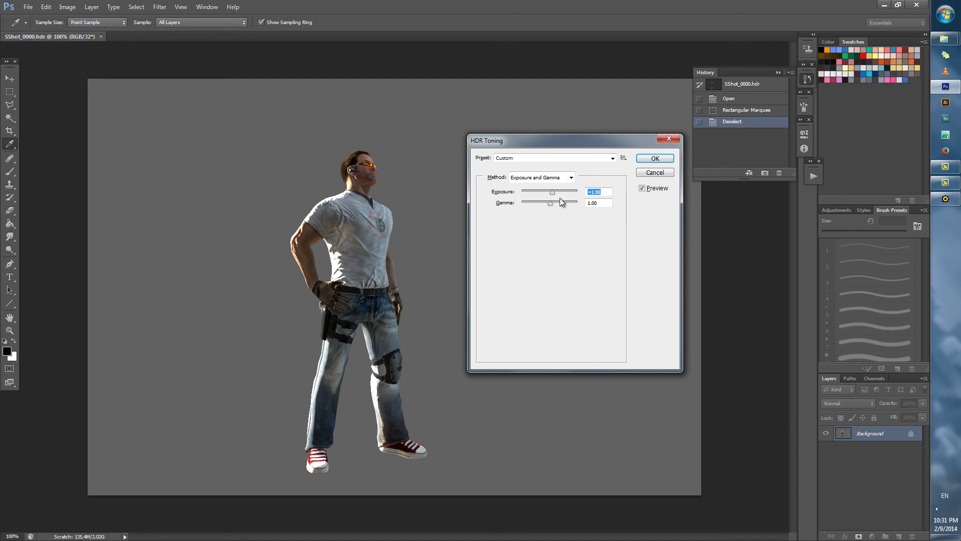
- Lower the HDR Toning exposure until the image is almost black, apply it, and inspect Sam's torso up close
{"action": "left_click_drag", "start_coordinate": [551, 194], "coordinate": [545, 194]}
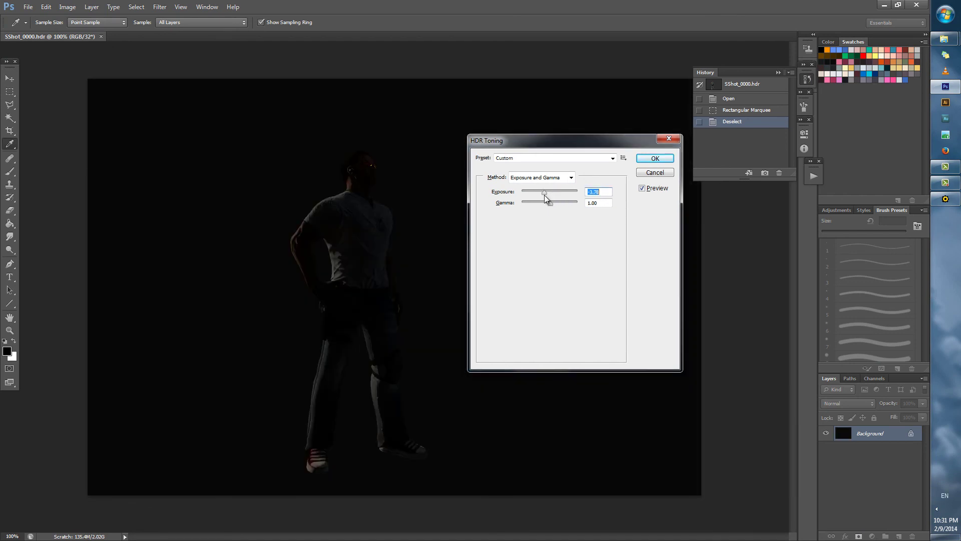
{"action": "left_click", "coordinate": [654, 159]}
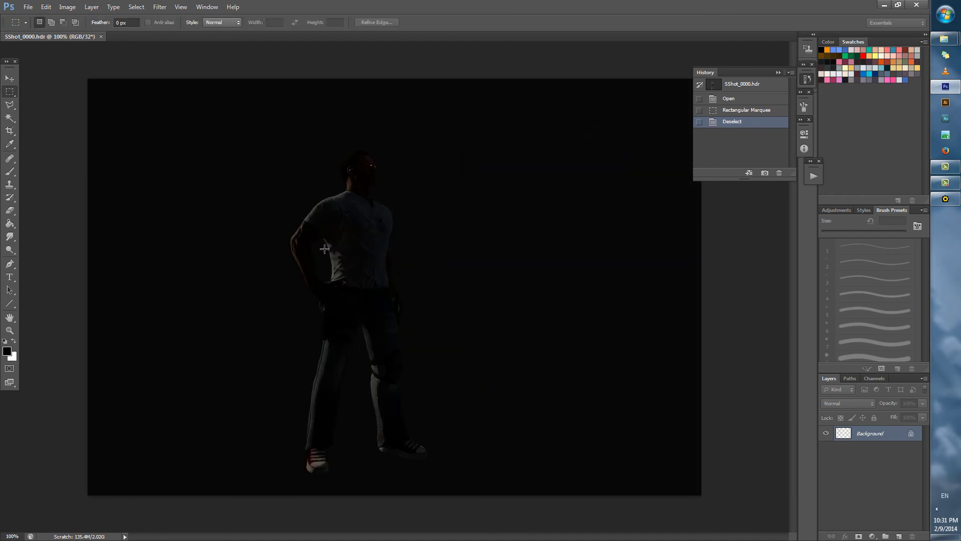
{"action": "key", "text": "z"}
{"action": "left_click", "coordinate": [321, 262]}
{"action": "left_click", "coordinate": [322, 262]}
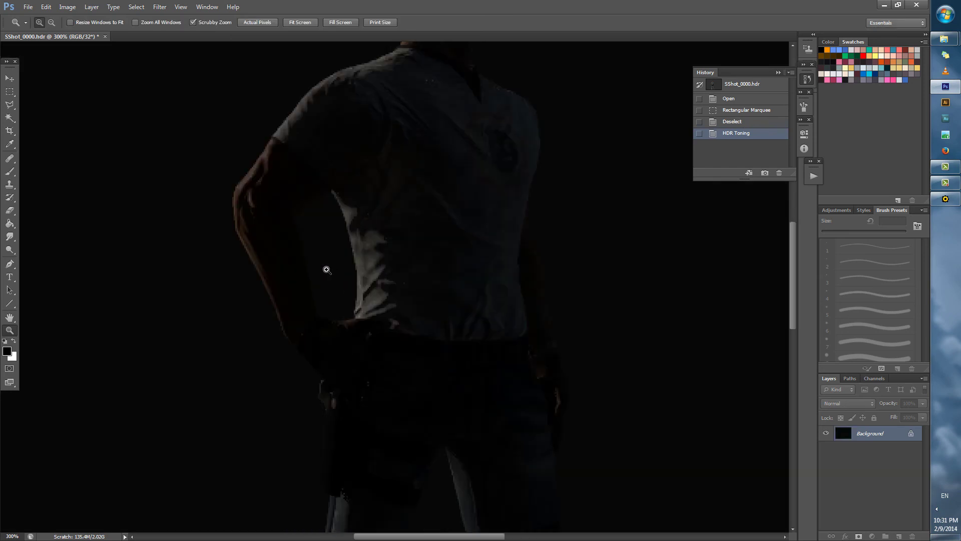
{"action": "key", "text": "alt"}
{"action": "left_click", "coordinate": [457, 289], "text": "alt"}
{"action": "left_click", "coordinate": [458, 289], "text": "alt"}
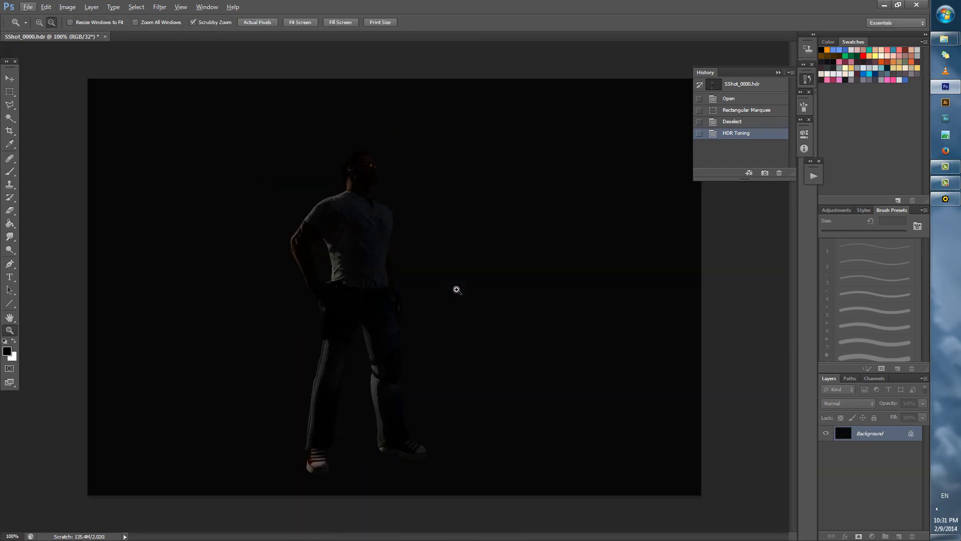
- Apply HDR Toning to the dark image again with the Exposure and Gamma method, exposure +4.86 and a slightly raised gamma
{"action": "left_click", "coordinate": [67, 7]}
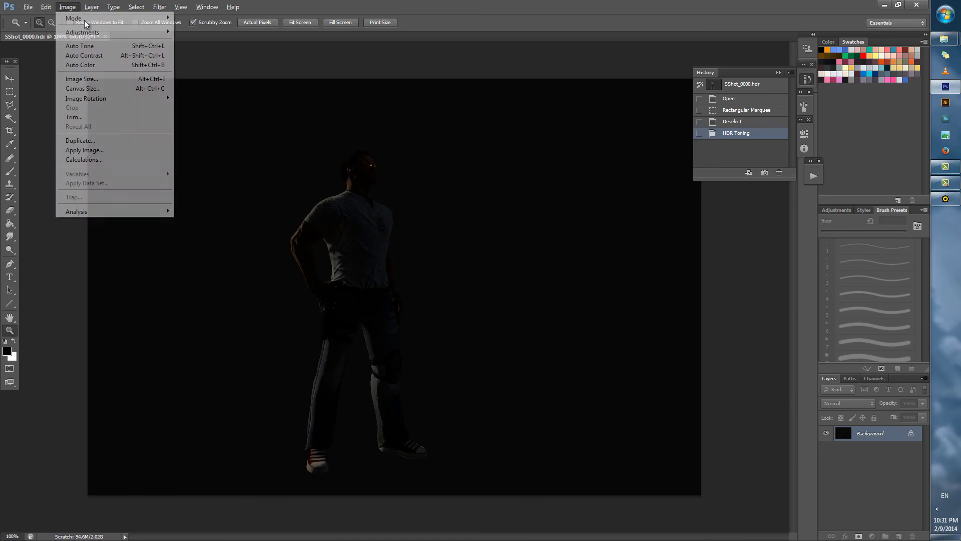
{"action": "mouse_move", "coordinate": [85, 32]}
{"action": "left_click", "coordinate": [233, 216]}
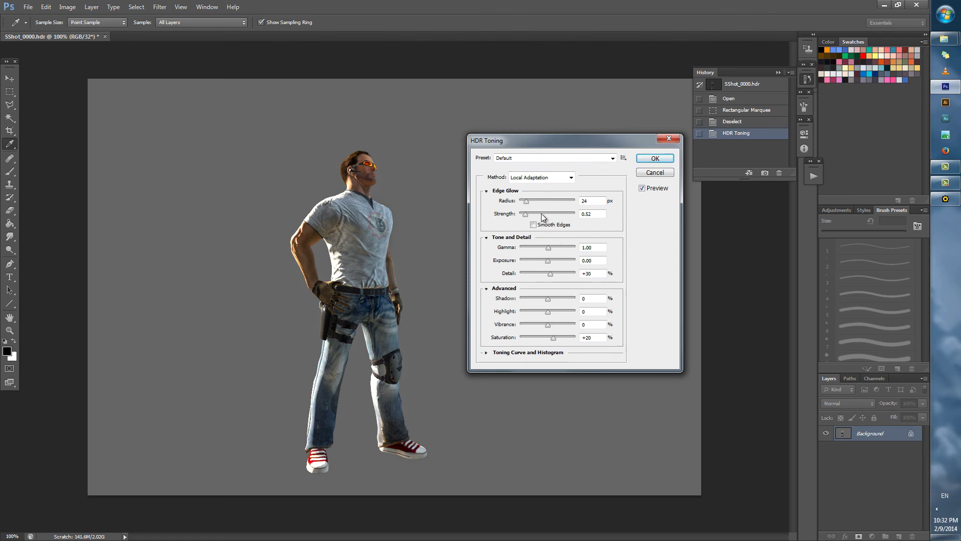
{"action": "mouse_move", "coordinate": [526, 201]}
{"action": "left_mouse_down"}
{"action": "mouse_move", "coordinate": [530, 214]}
{"action": "mouse_move", "coordinate": [531, 201]}
{"action": "left_mouse_up"}
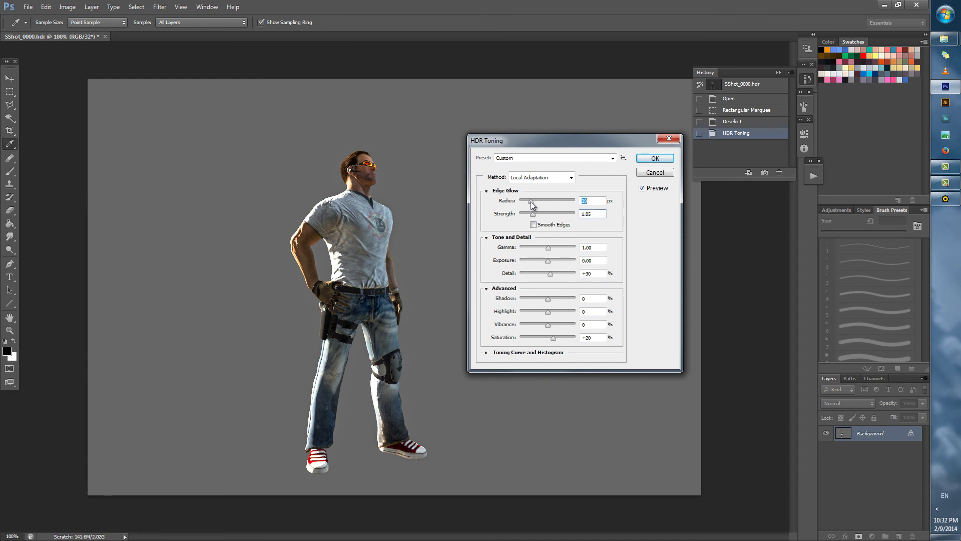
{"action": "left_click", "coordinate": [546, 178]}
{"action": "left_click", "coordinate": [535, 184]}
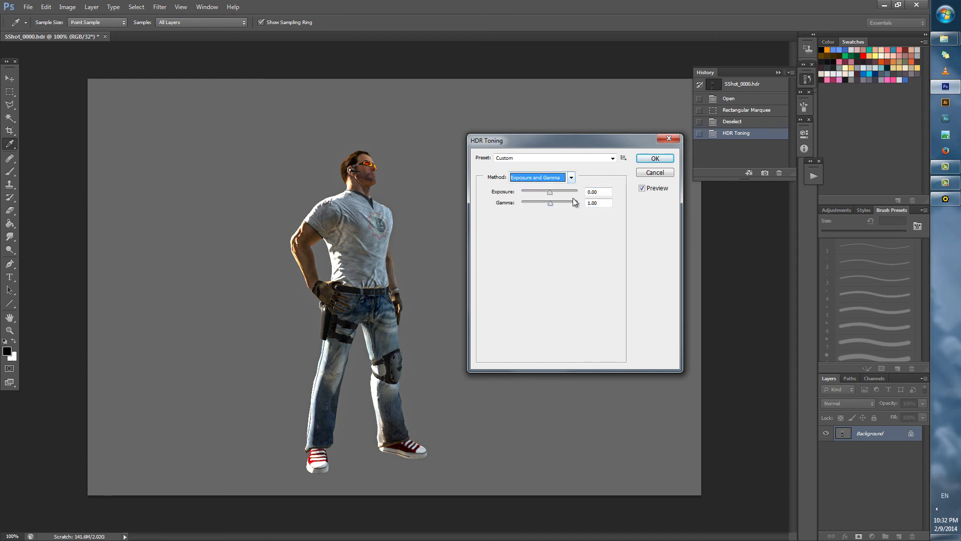
{"action": "left_click_drag", "start_coordinate": [550, 192], "coordinate": [548, 203]}
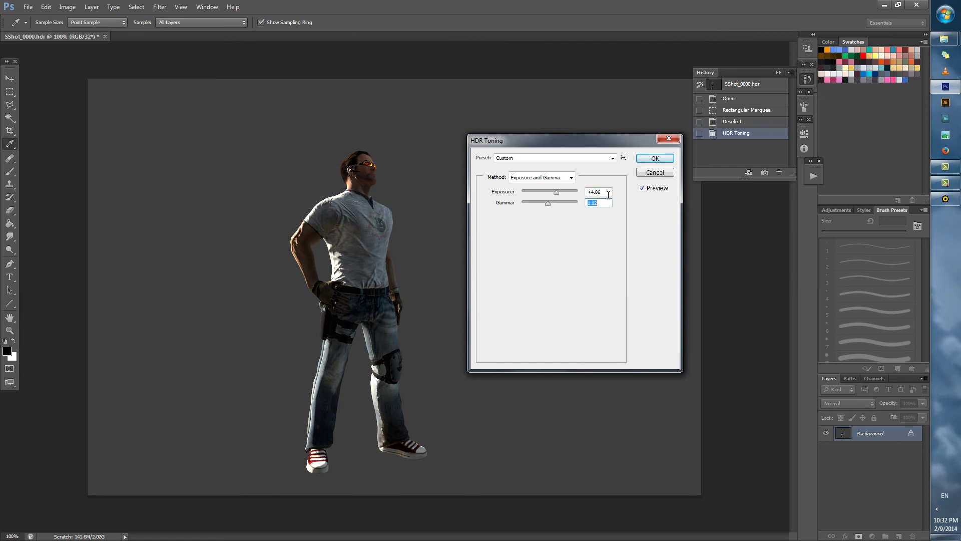
{"action": "left_click", "coordinate": [655, 158]}
{"action": "key", "text": "z"}
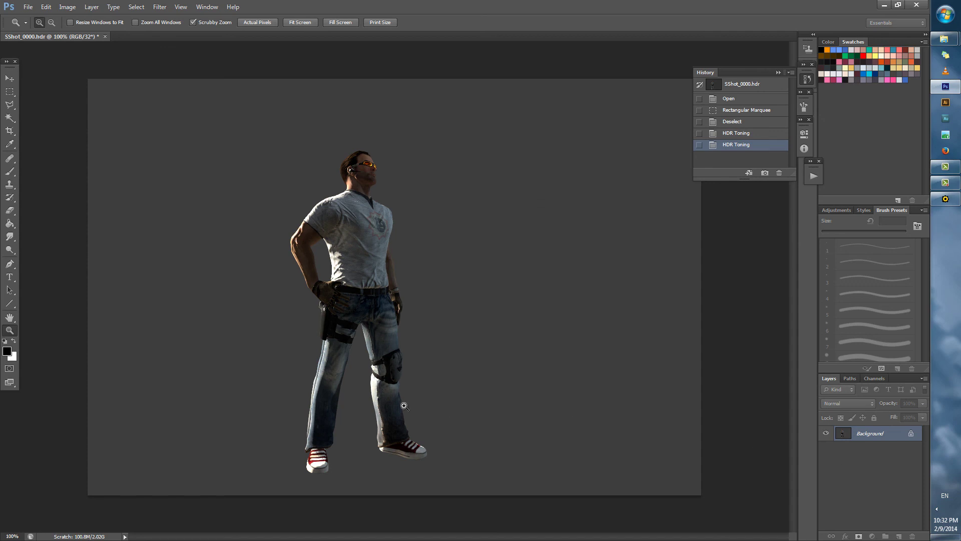
{"action": "left_click", "coordinate": [9, 92]}
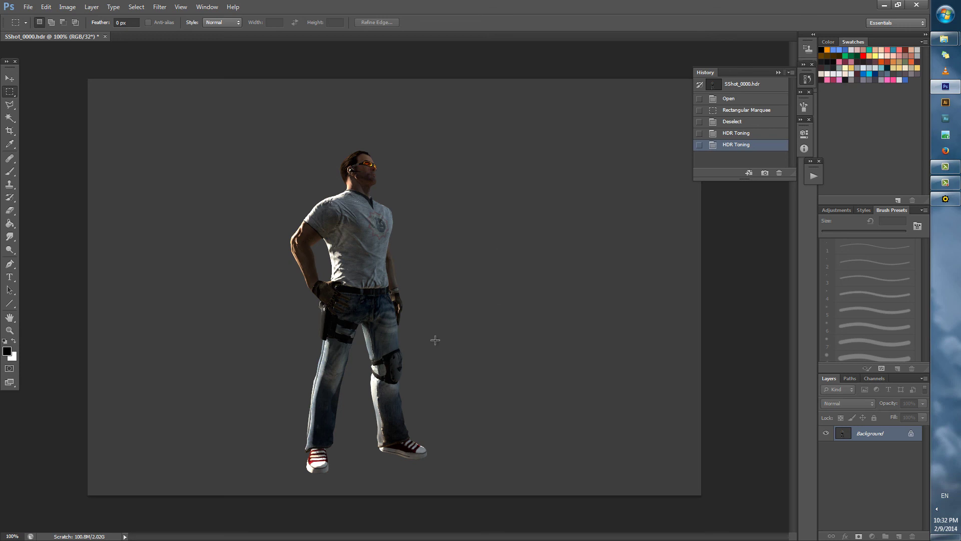
{"action": "left_click_drag", "start_coordinate": [307, 233], "coordinate": [542, 331], "text": "shift"}
{"action": "left_click", "coordinate": [542, 331]}
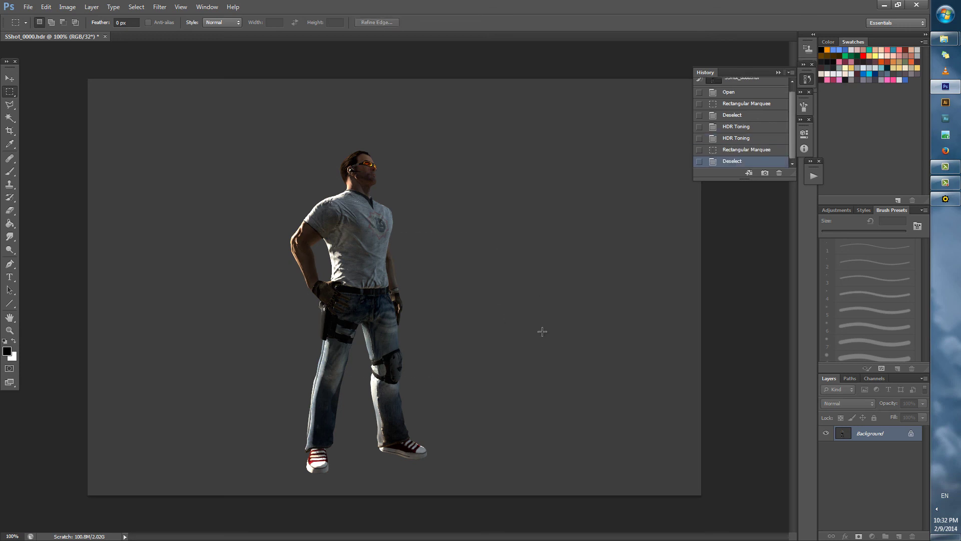
- Convert the image to 8 bits per channel with the Exposure and Gamma method, exposure 0.00 and gamma 1.00
{"action": "left_click", "coordinate": [65, 8]}
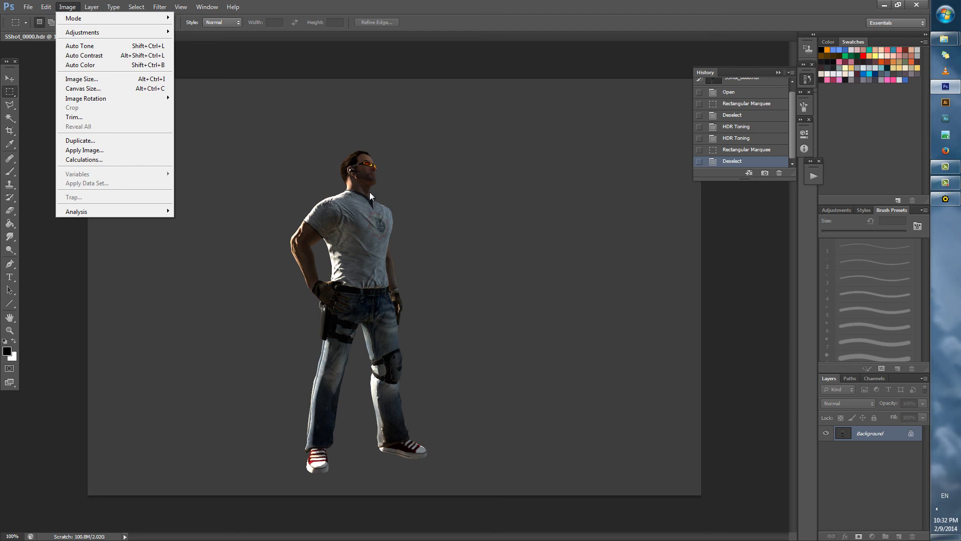
{"action": "mouse_move", "coordinate": [76, 22]}
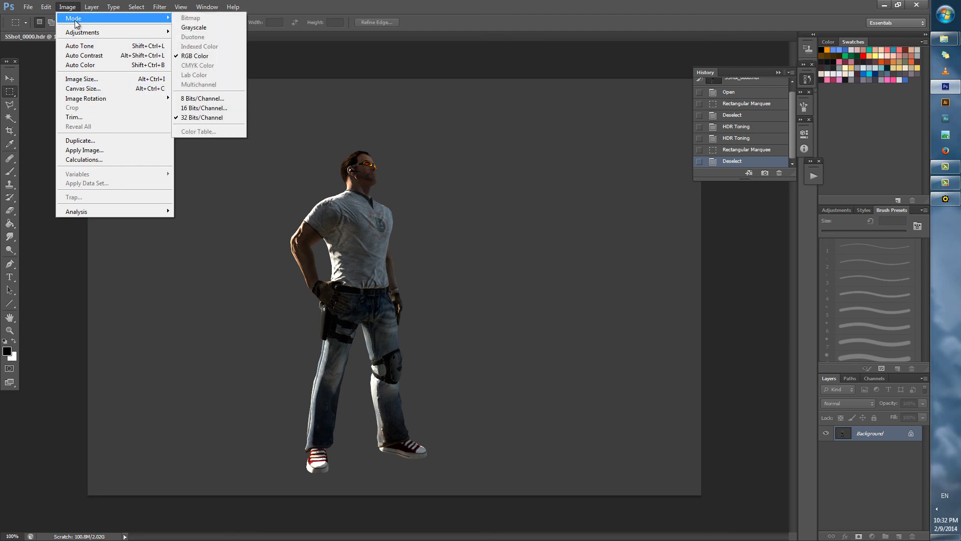
{"action": "left_click", "coordinate": [203, 98]}
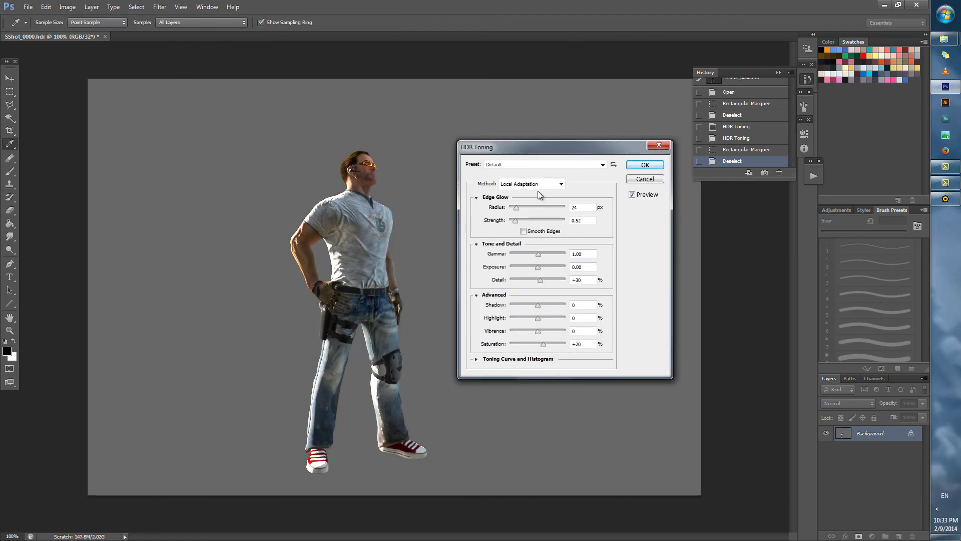
{"action": "left_click", "coordinate": [536, 188]}
{"action": "left_click", "coordinate": [538, 194]}
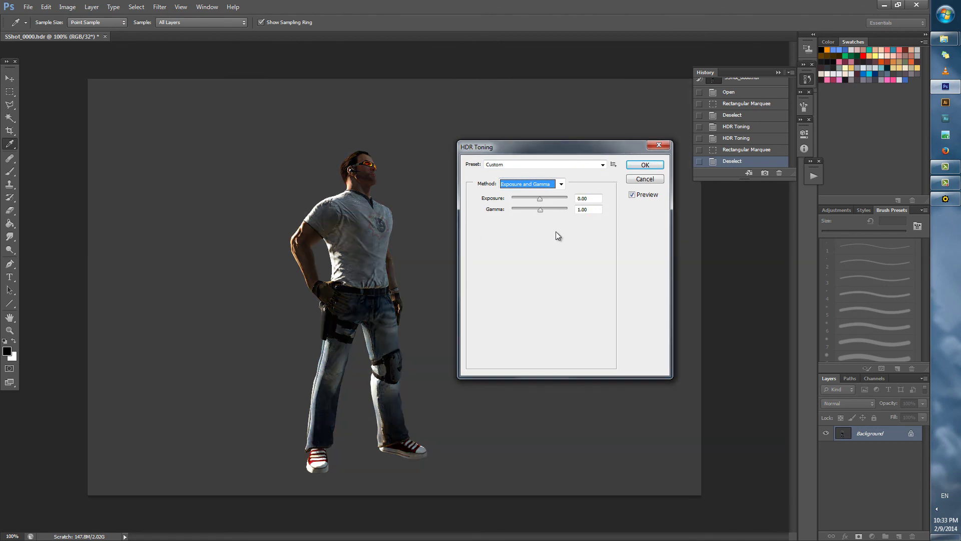
{"action": "left_click", "coordinate": [644, 164]}
{"action": "key", "text": "m"}
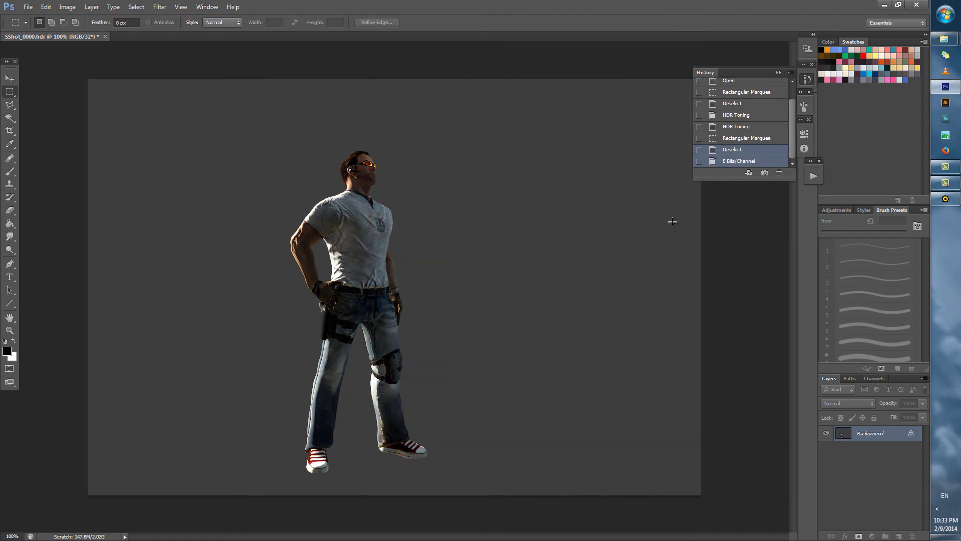
{"action": "left_click_drag", "start_coordinate": [534, 212], "coordinate": [421, 328]}
{"action": "left_click", "coordinate": [574, 314]}
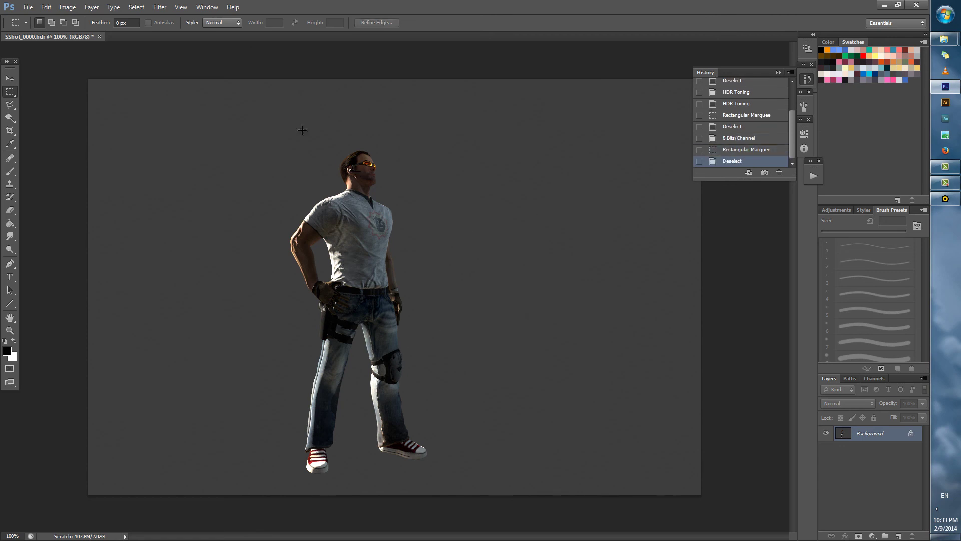
- Save the image in the ScreenShots folder as EpicStanceSedITRULESSS in PNG format, with smallest compression and no interlacing
{"action": "left_click", "coordinate": [28, 7]}
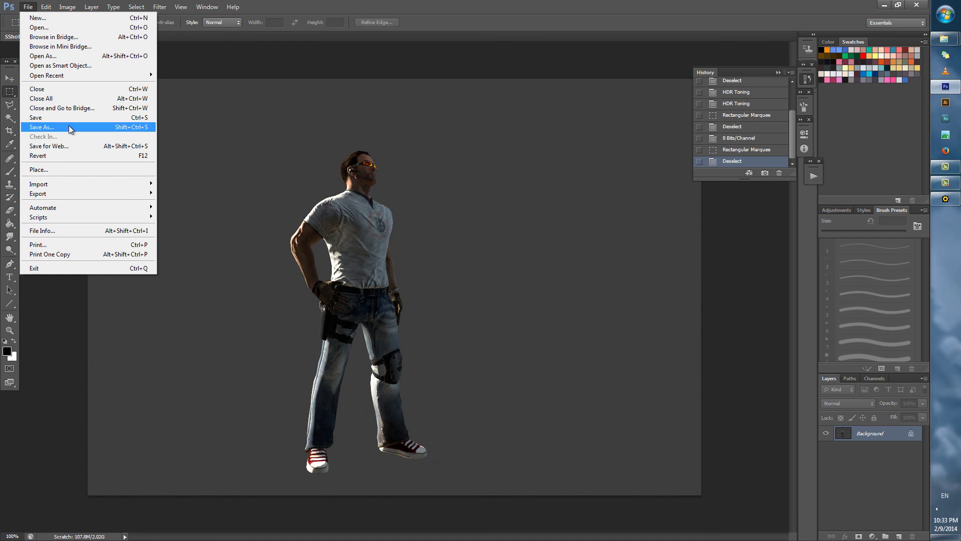
{"action": "left_click", "coordinate": [69, 128]}
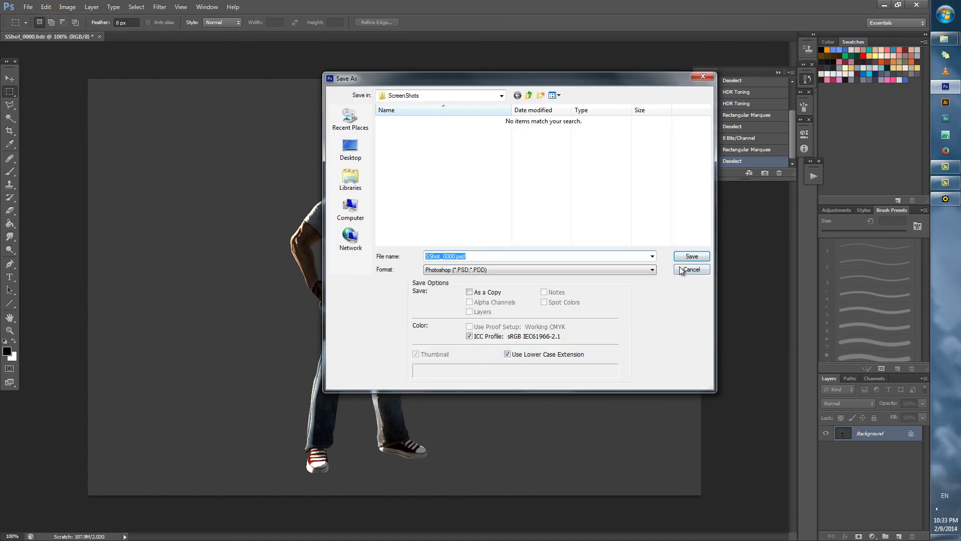
{"action": "left_click", "coordinate": [626, 269]}
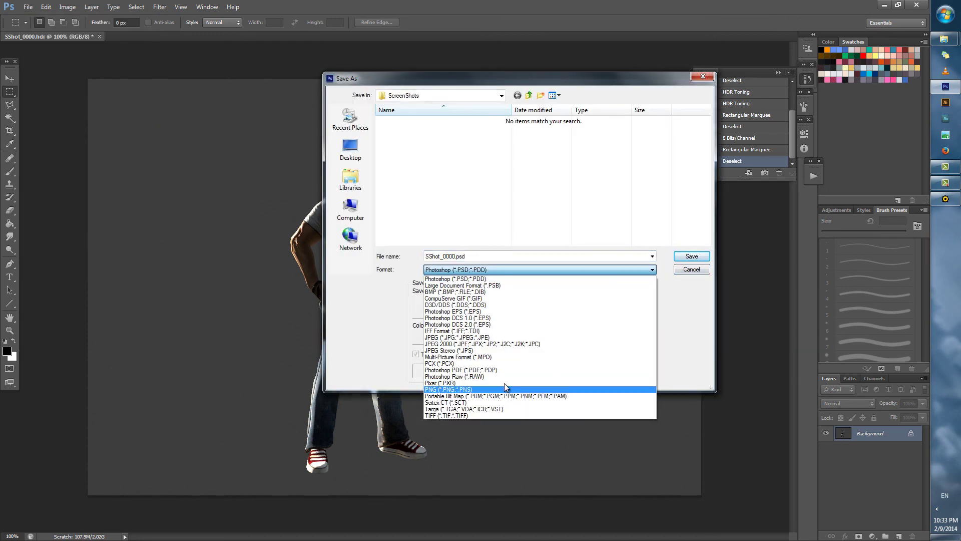
{"action": "left_click", "coordinate": [503, 389]}
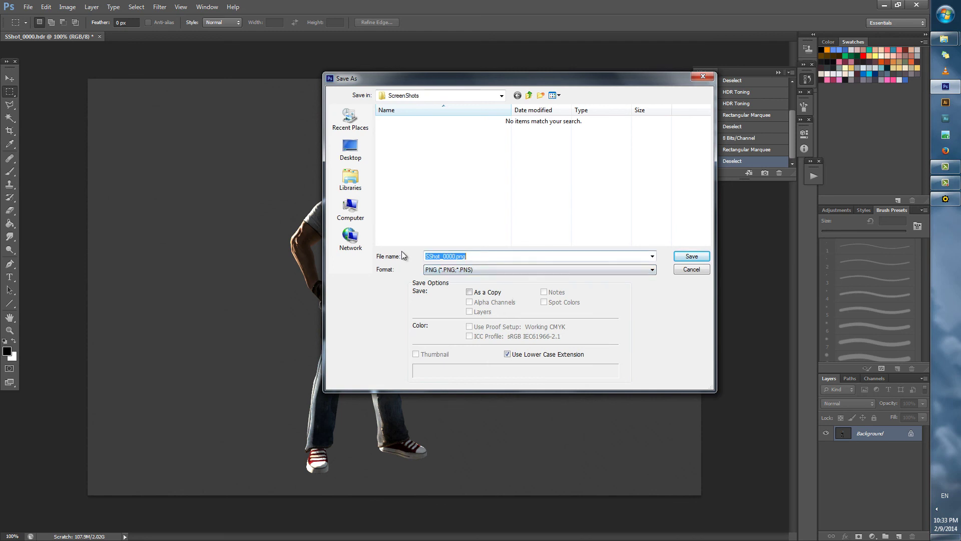
{"action": "type", "text": "EpicStanceSedlTRULESSS"}
{"action": "left_click", "coordinate": [705, 258]}
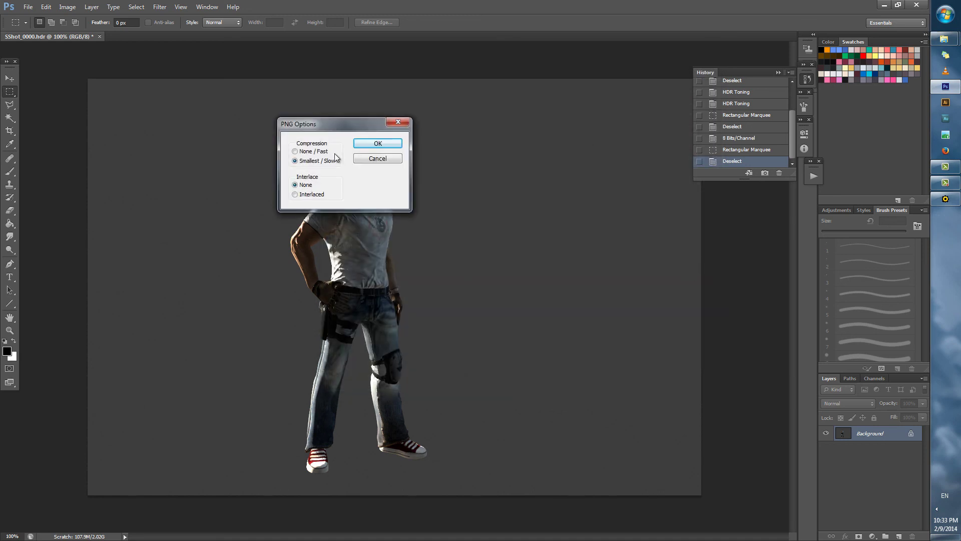
{"action": "left_click", "coordinate": [369, 145]}
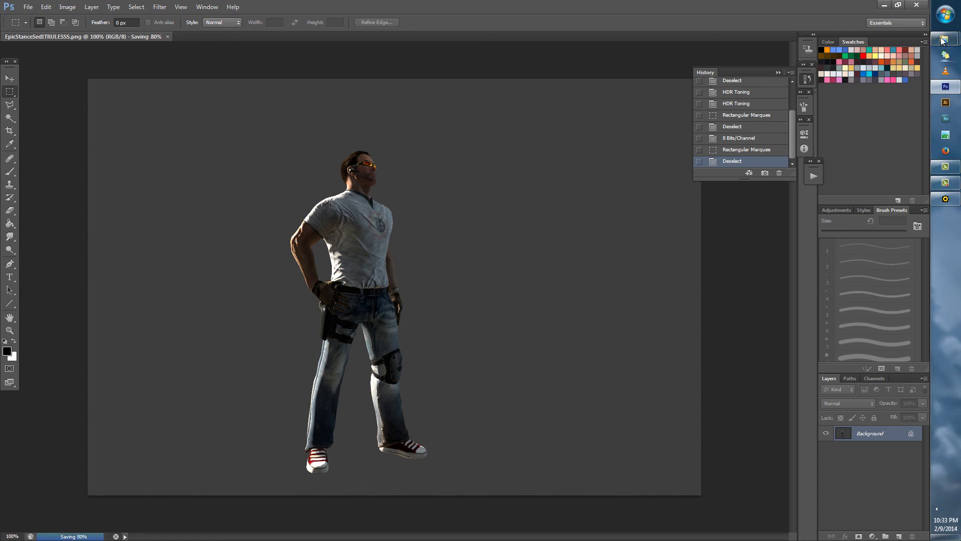
- Switch to Windows Explorer and open the Temp\ScreenShots folder inside the Serious Sam 3 game folder
{"action": "right_click", "coordinate": [945, 39]}
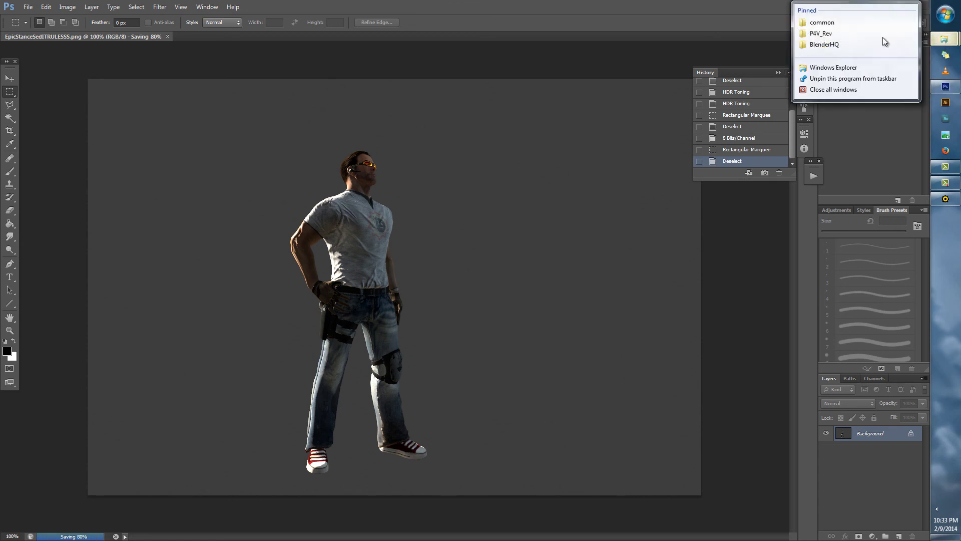
{"action": "left_click", "coordinate": [822, 22]}
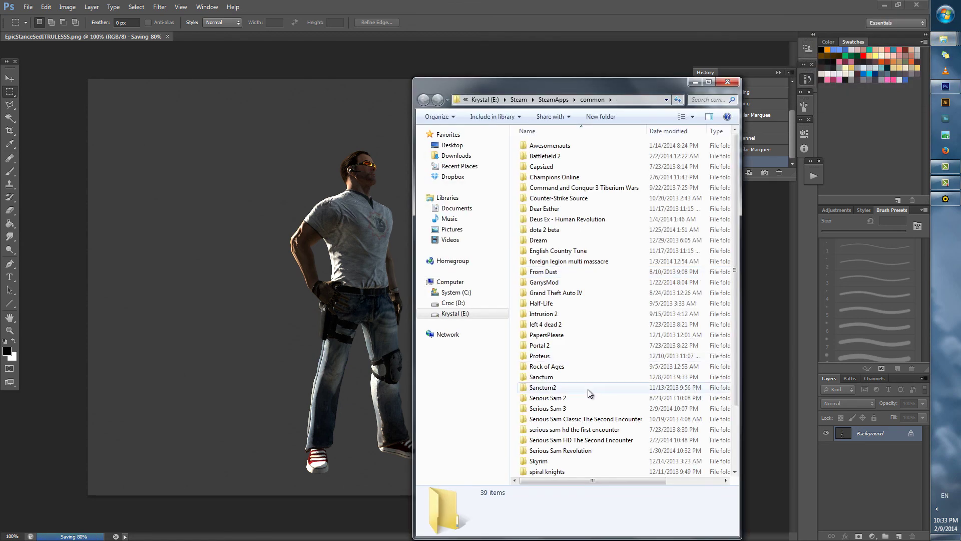
{"action": "left_click", "coordinate": [576, 407]}
{"action": "key", "text": "Return"}
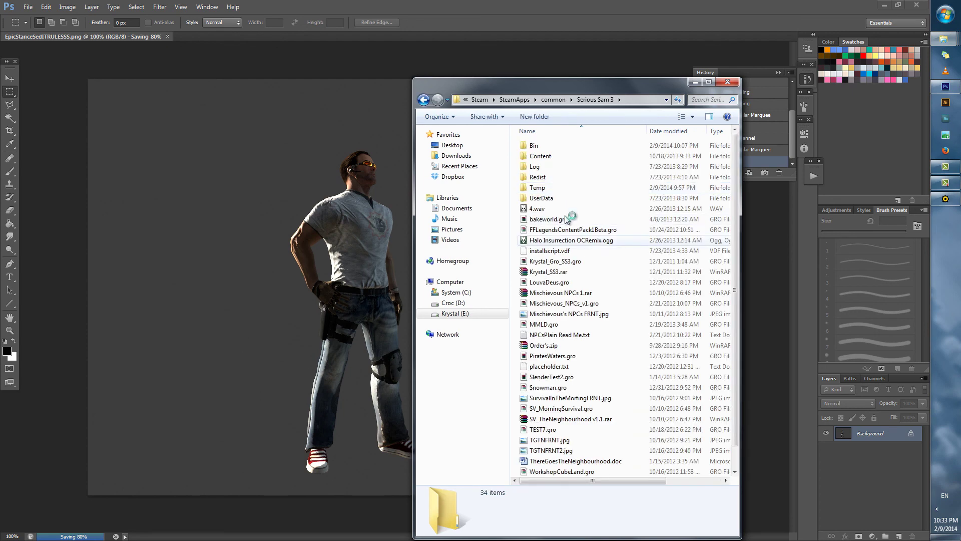
{"action": "left_click", "coordinate": [557, 188]}
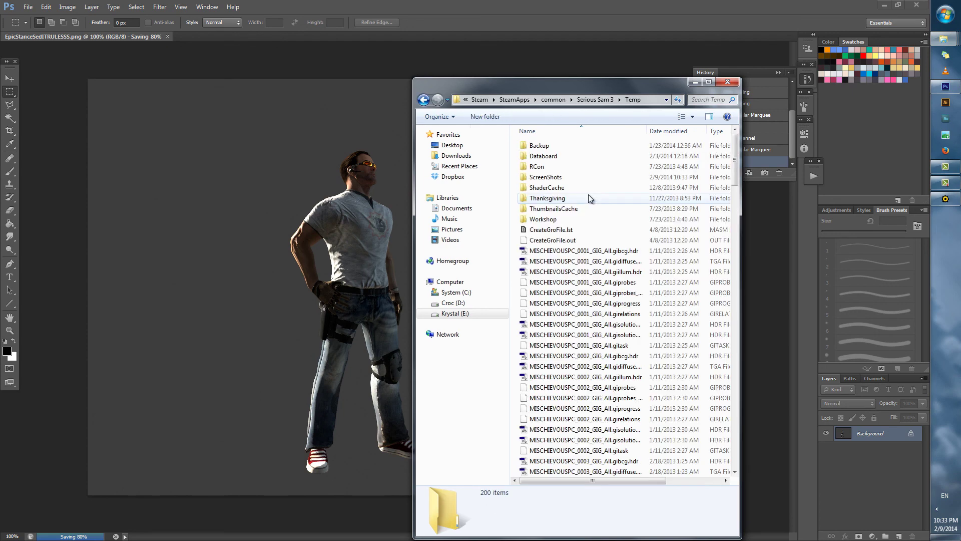
{"action": "double_click", "coordinate": [561, 177]}
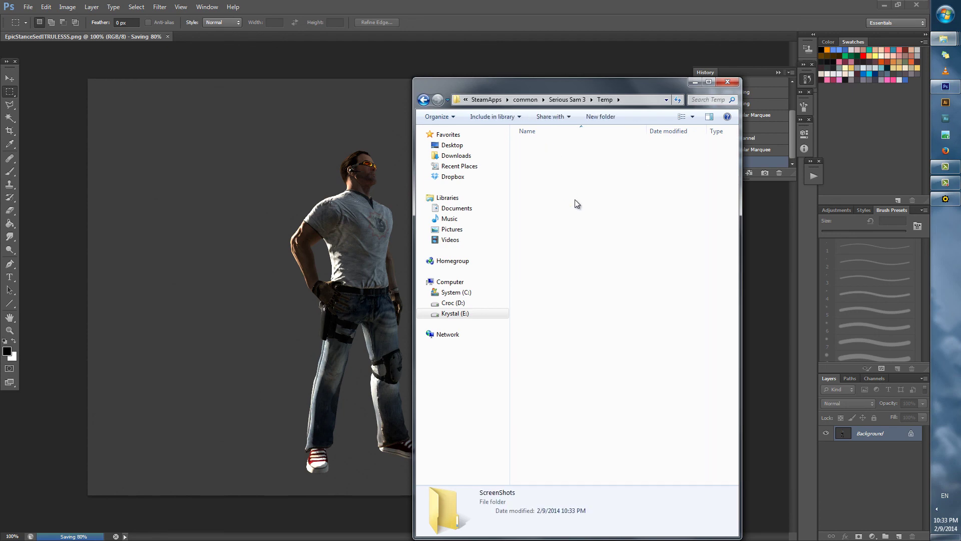
- View the saved EpicStanceSedITRULESSS.png in Windows Photo Viewer, inspect it up close, and switch back to Serious Editor
{"action": "left_click", "coordinate": [707, 159]}
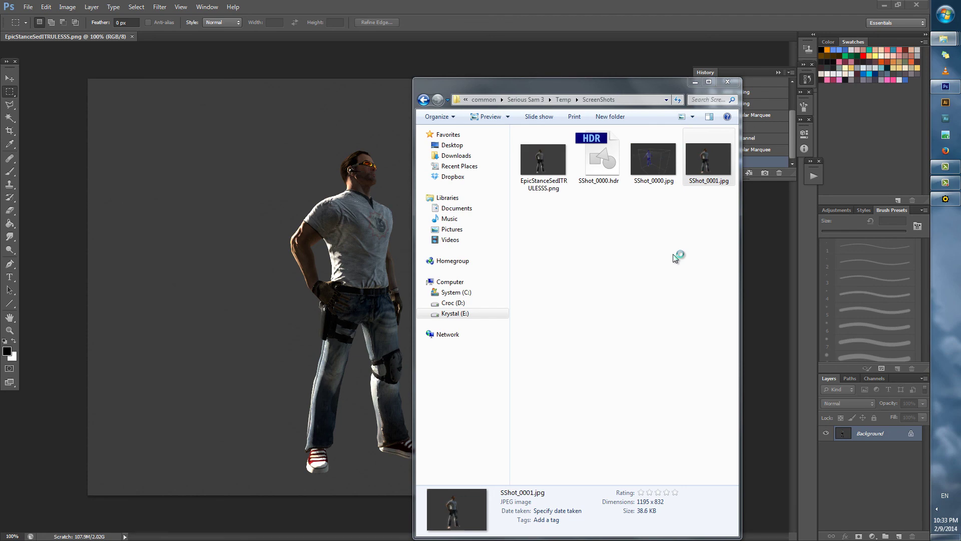
{"action": "double_click", "coordinate": [543, 159]}
{"action": "left_click", "coordinate": [914, 6]}
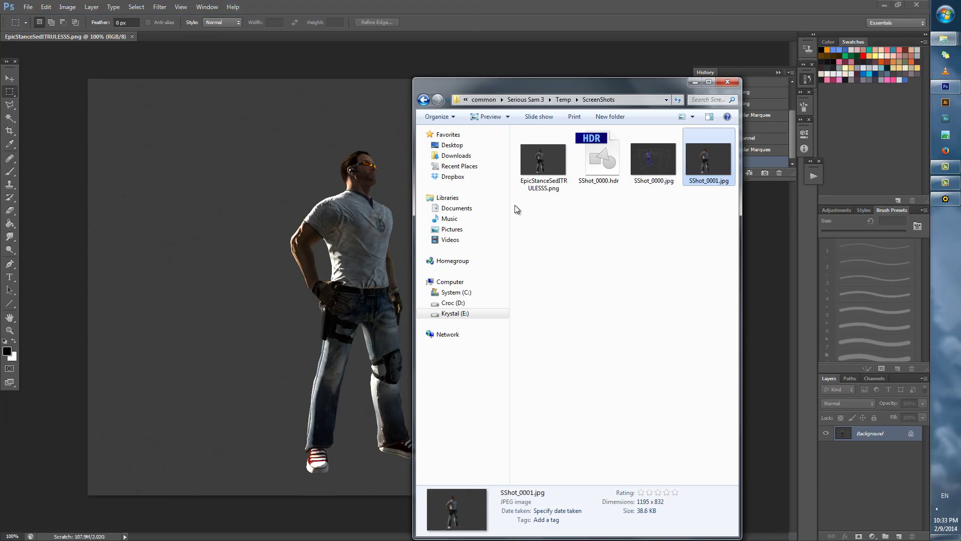
{"action": "double_click", "coordinate": [551, 190]}
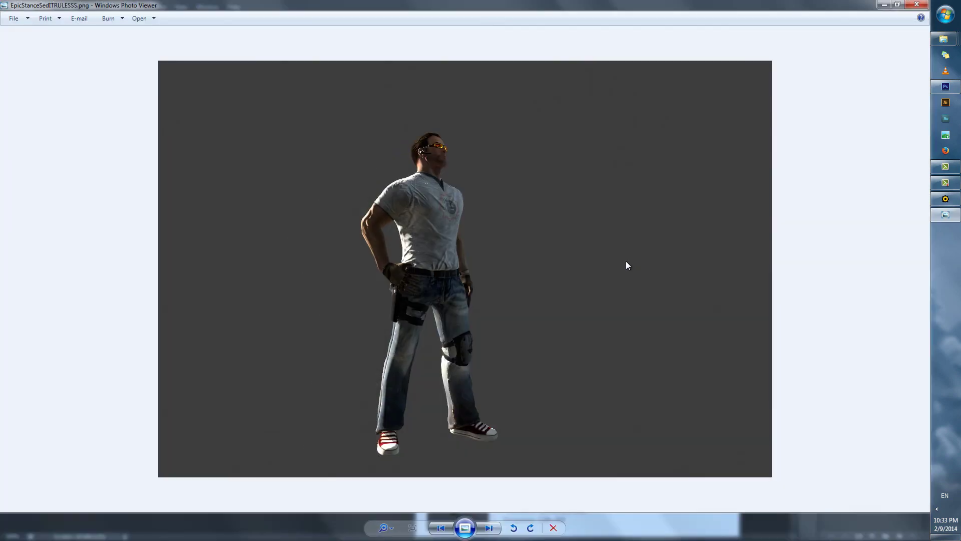
{"action": "scroll", "coordinate": [467, 271], "scroll_direction": "up", "scroll_amount": 3}
{"action": "scroll", "coordinate": [467, 272], "scroll_direction": "down", "scroll_amount": 3}
{"action": "left_click", "coordinate": [945, 199]}
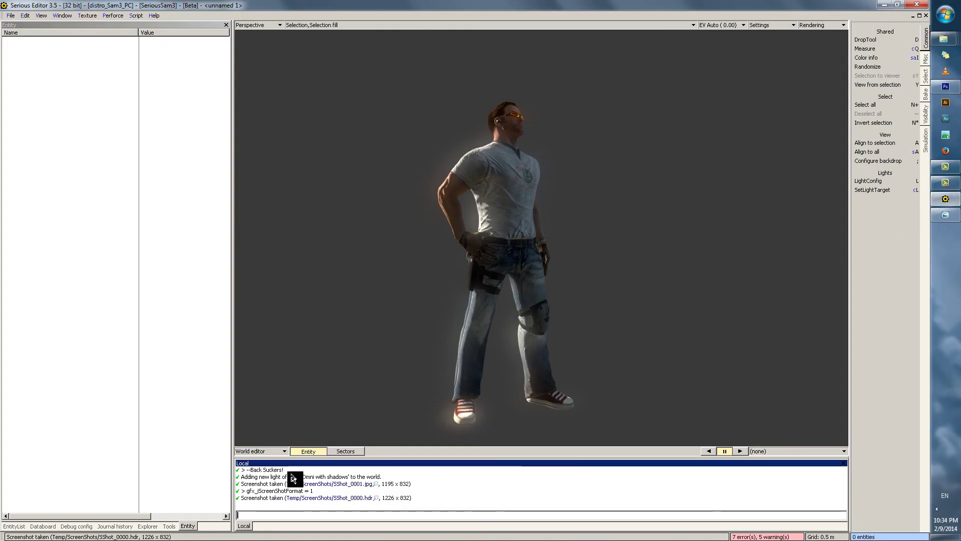